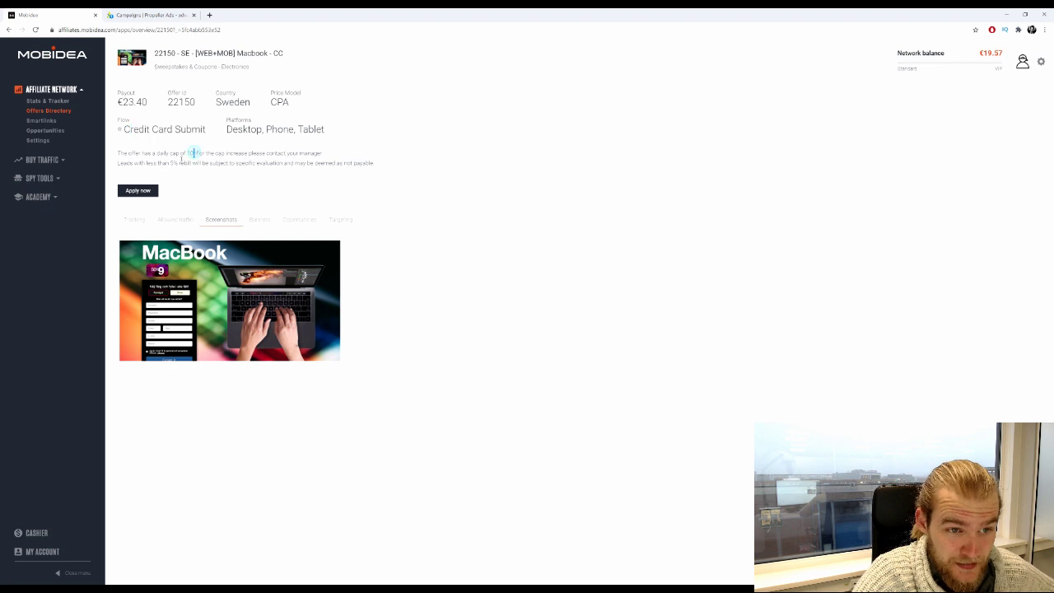
# Review offer 22150's description, allowed traffic, tracking, banners, opportunities, targeting and screenshots on Mobidea
pyautogui.click(118, 154)
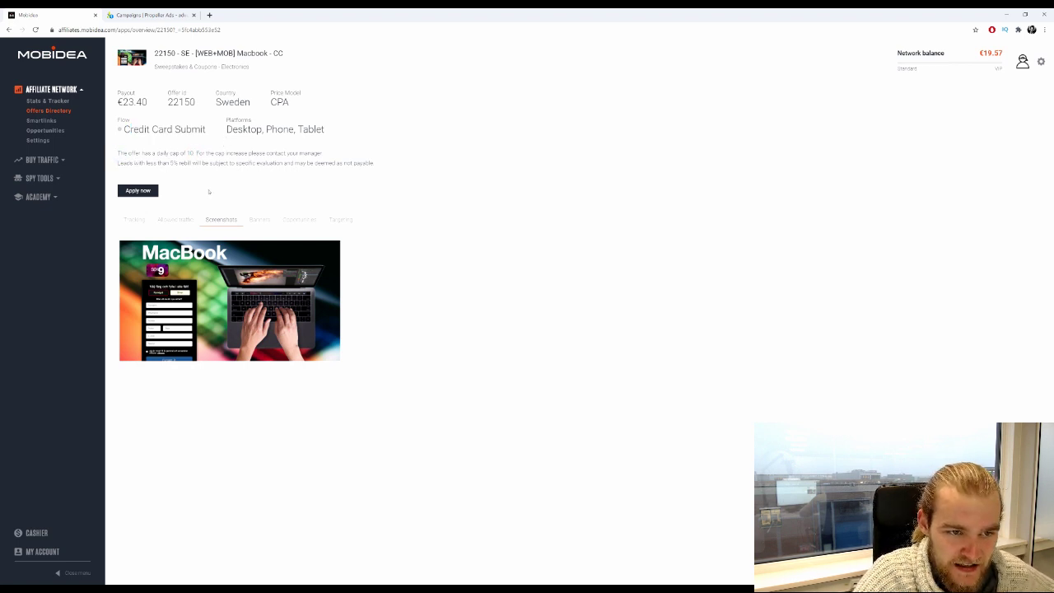
pyautogui.click(173, 226)
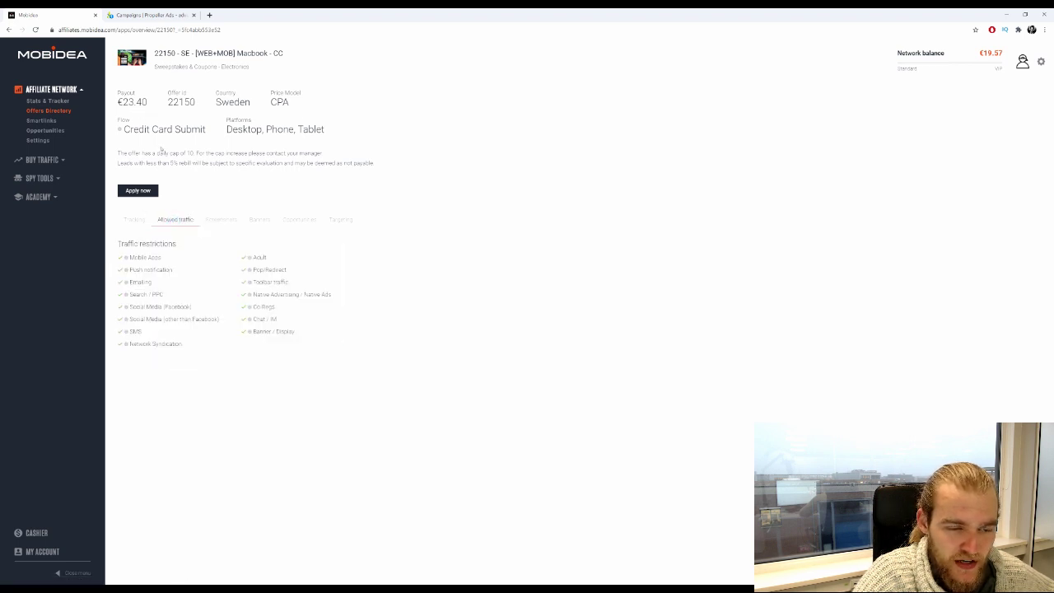
pyautogui.click(132, 222)
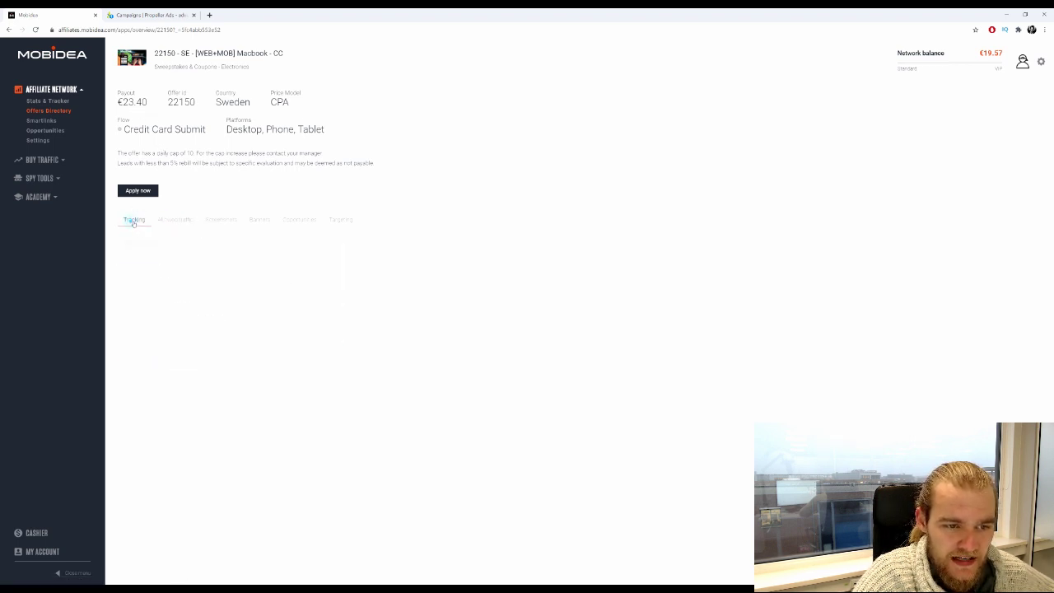
pyautogui.click(262, 219)
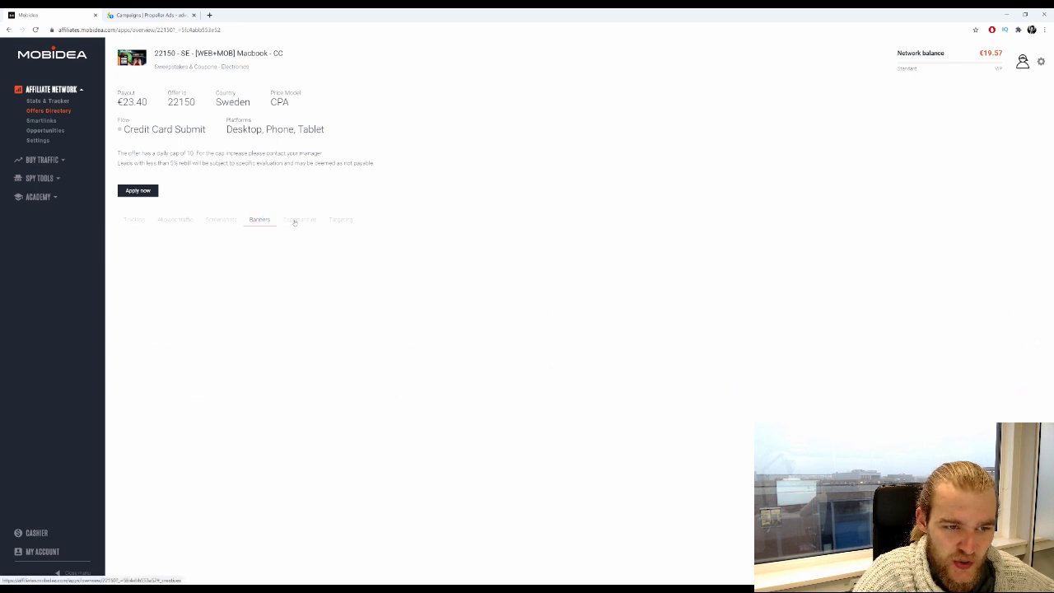
pyautogui.click(305, 221)
pyautogui.click(344, 221)
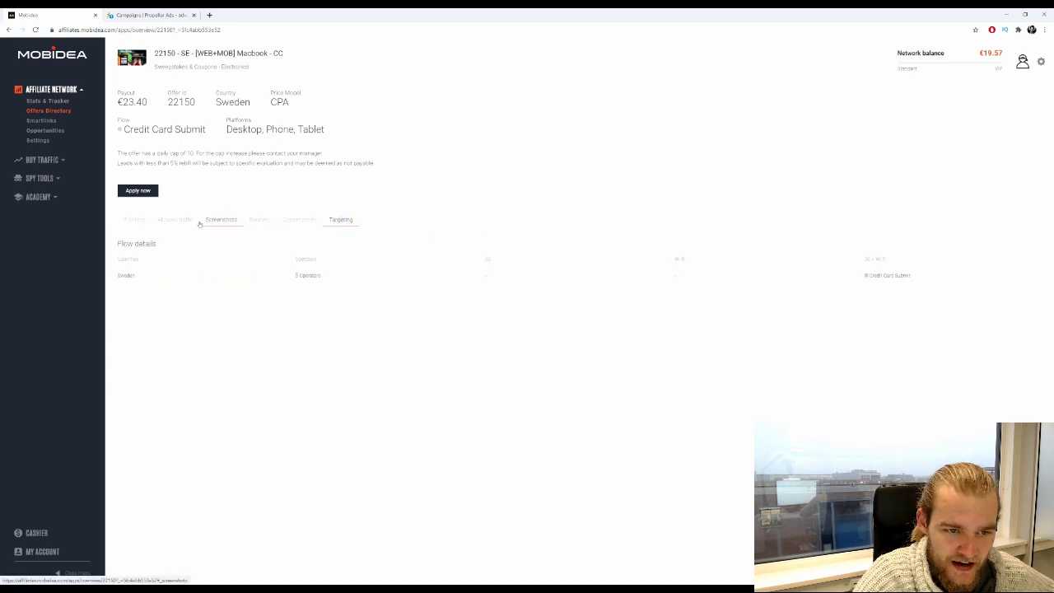
pyautogui.click(221, 220)
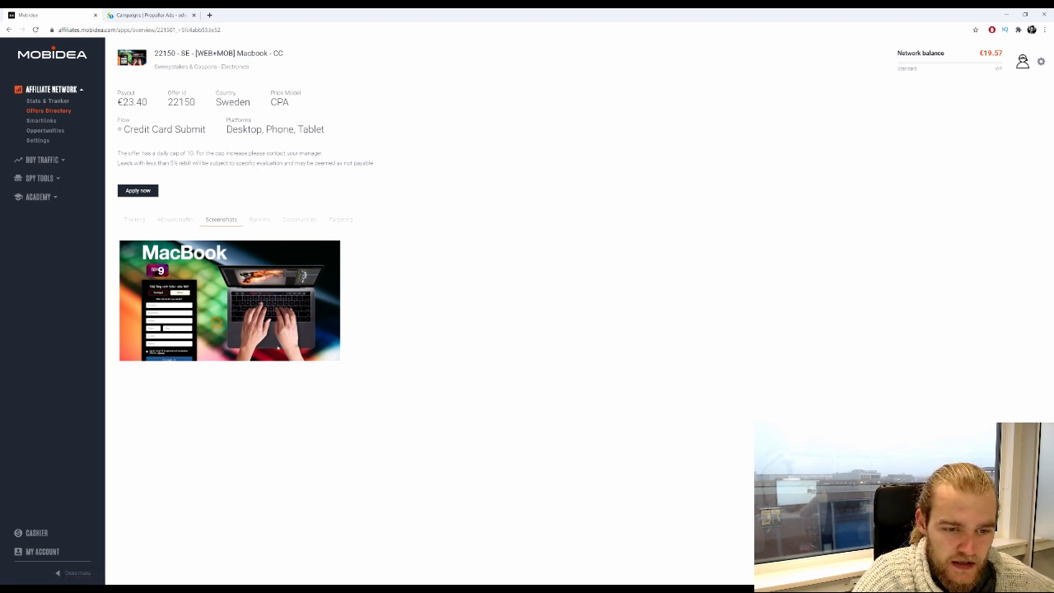
# Open the offer's MacBook landing page screenshot in its own browser tab, examine it at full size, and close it
pyautogui.rightClick(218, 322)
pyautogui.click(243, 331)
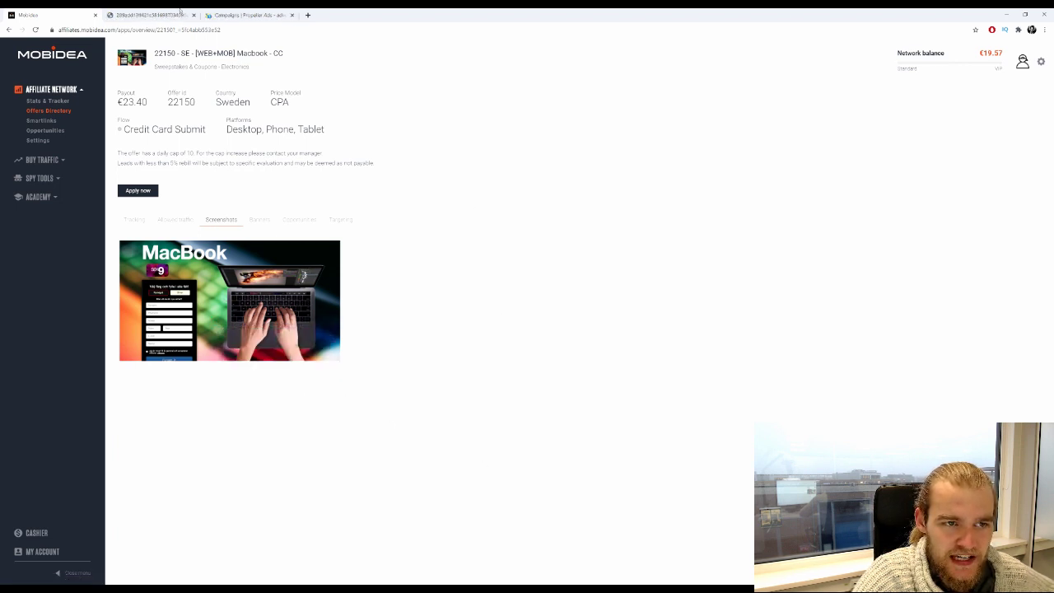
pyautogui.click(179, 11)
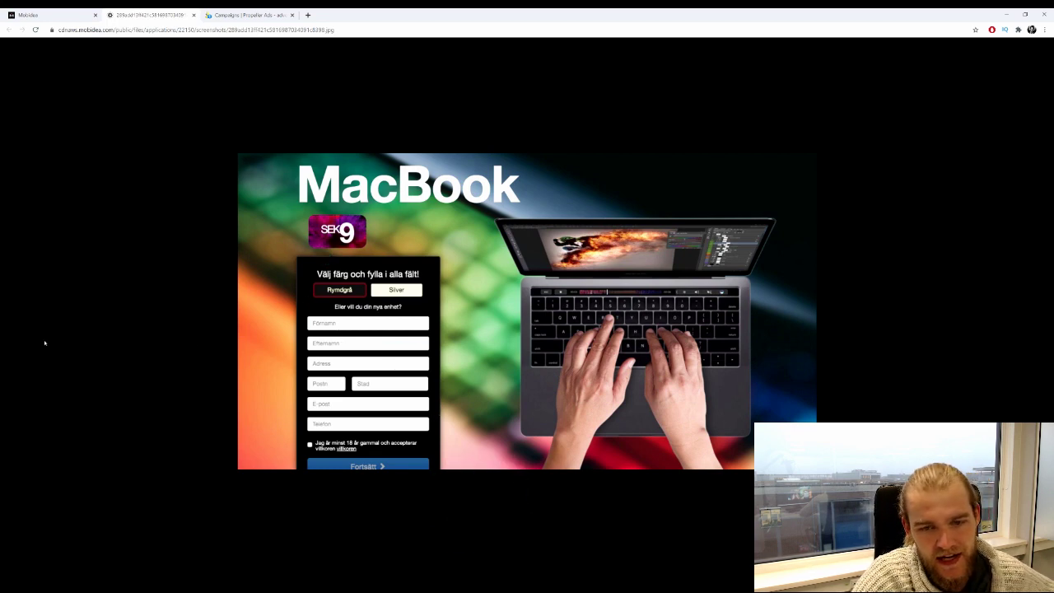
pyautogui.click(194, 15)
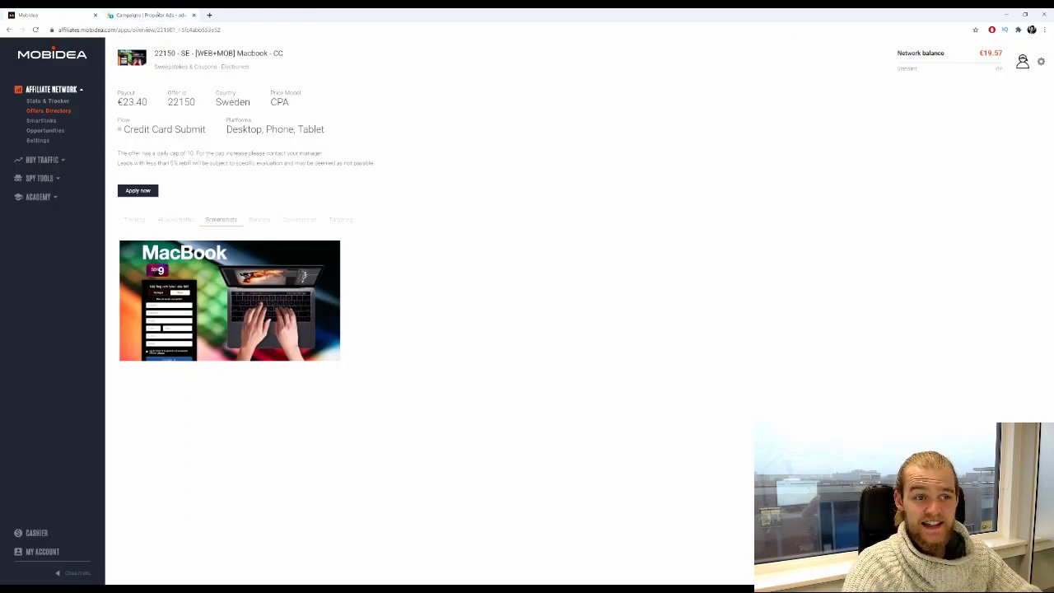
# Switch to PropellerAds and start a new campaign named "SWE - Sweepstakes Macbook"
pyautogui.click(165, 15)
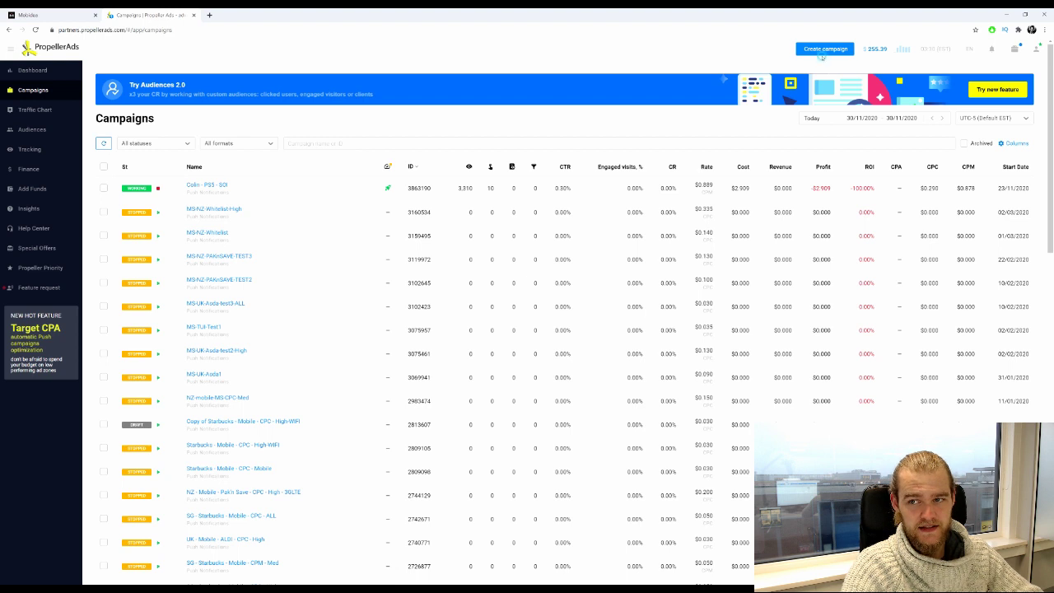
pyautogui.click(823, 50)
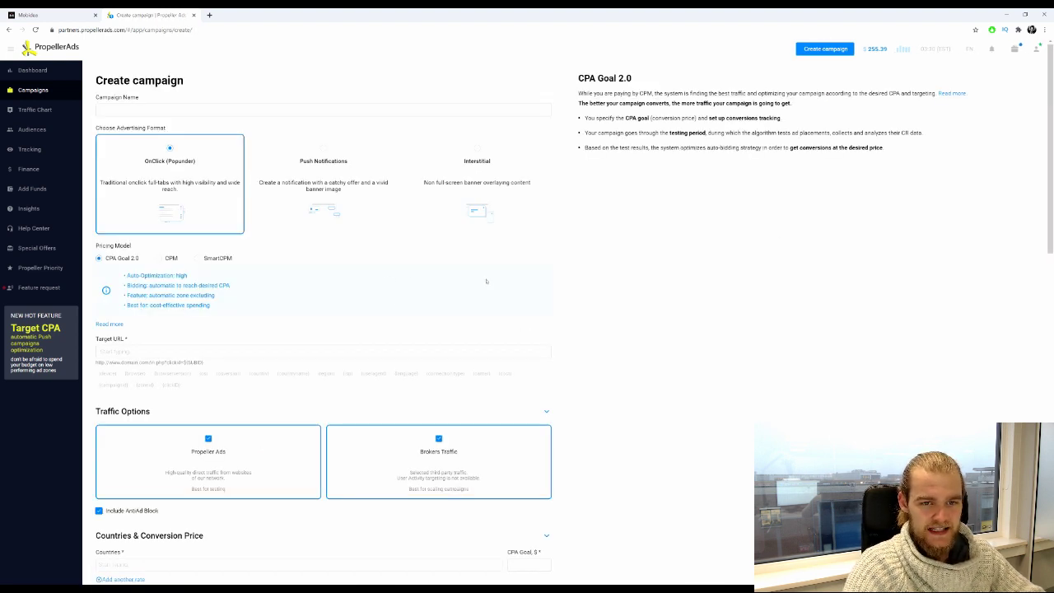
pyautogui.click(142, 112)
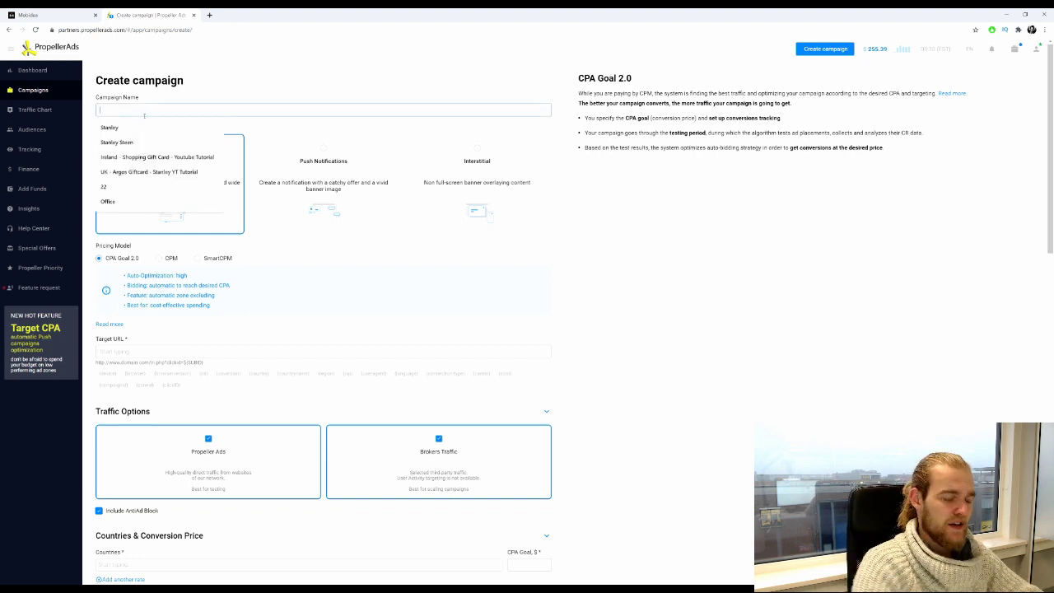
pyautogui.write('SWE')
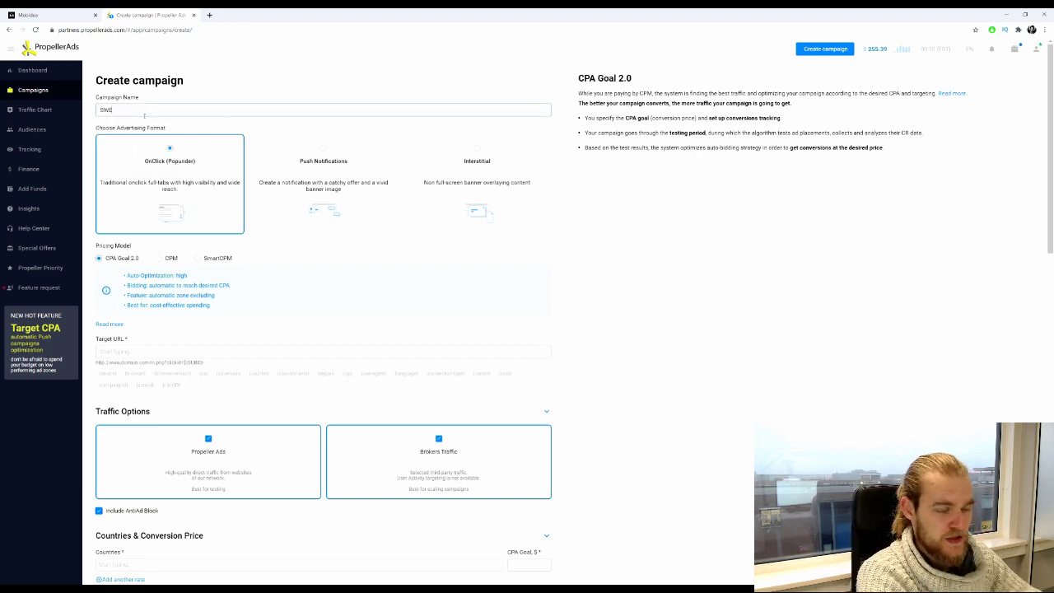
pyautogui.write(' - Sweepstakes')
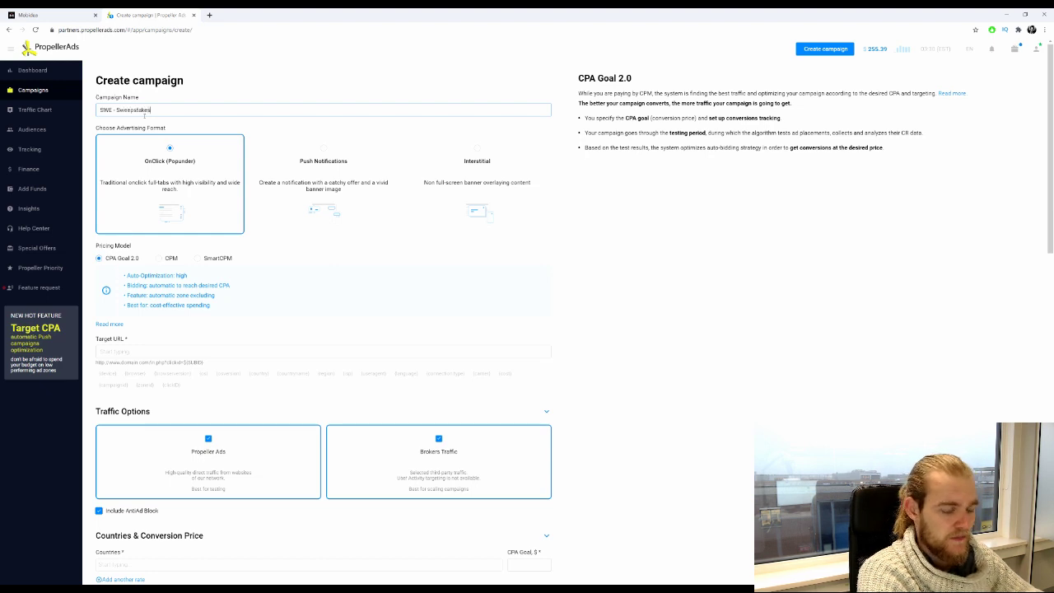
pyautogui.write(' Macbook')
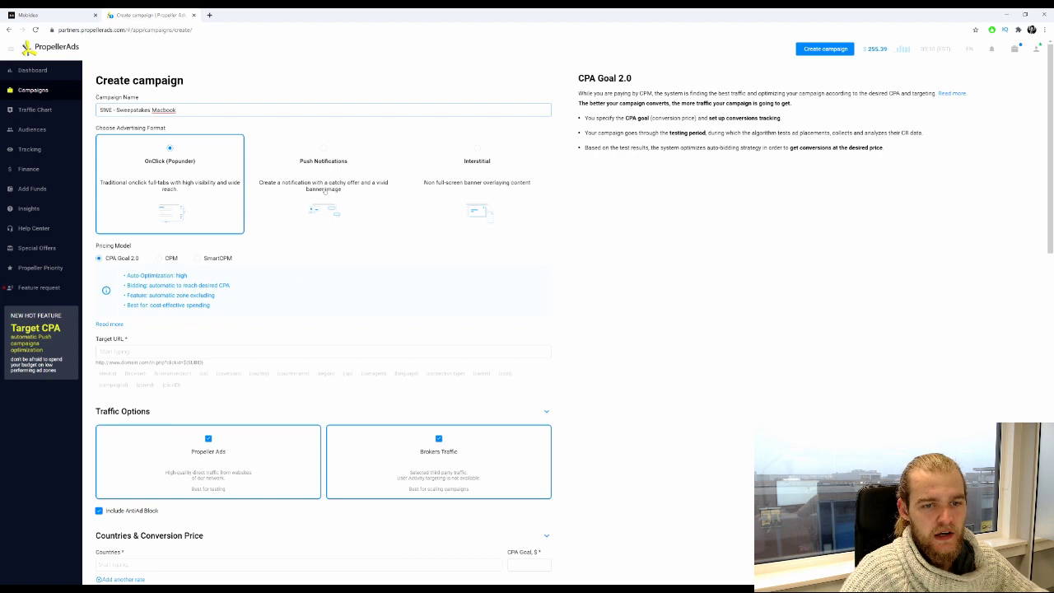
# Choose Push Notifications as the campaign's advertising format
pyautogui.click(328, 148)
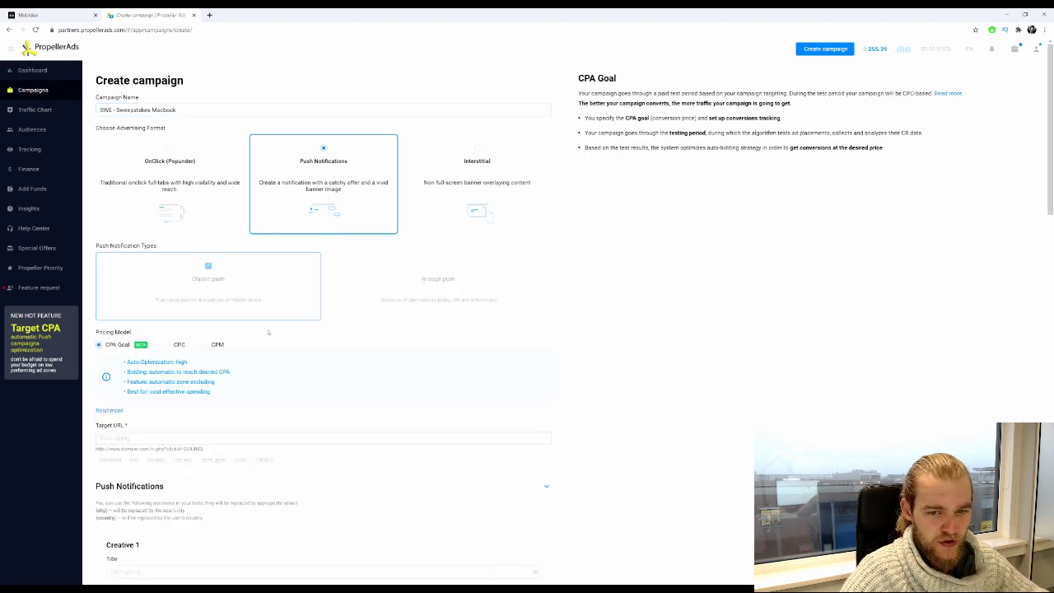
pyautogui.scroll(-3, 323, 306)
pyautogui.scroll(2, 166, 260)
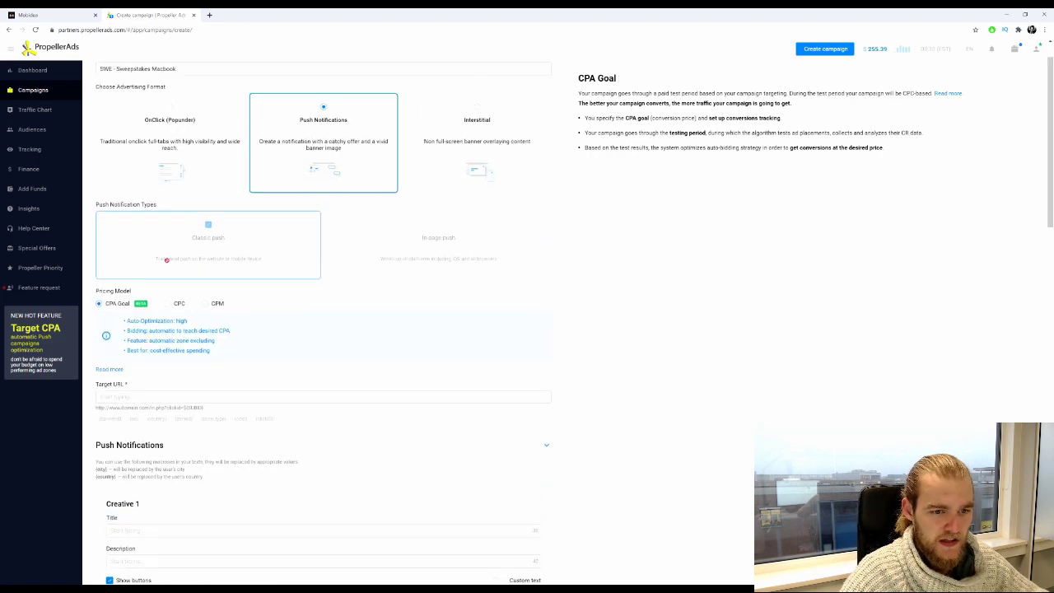
pyautogui.scroll(-3, 131, 346)
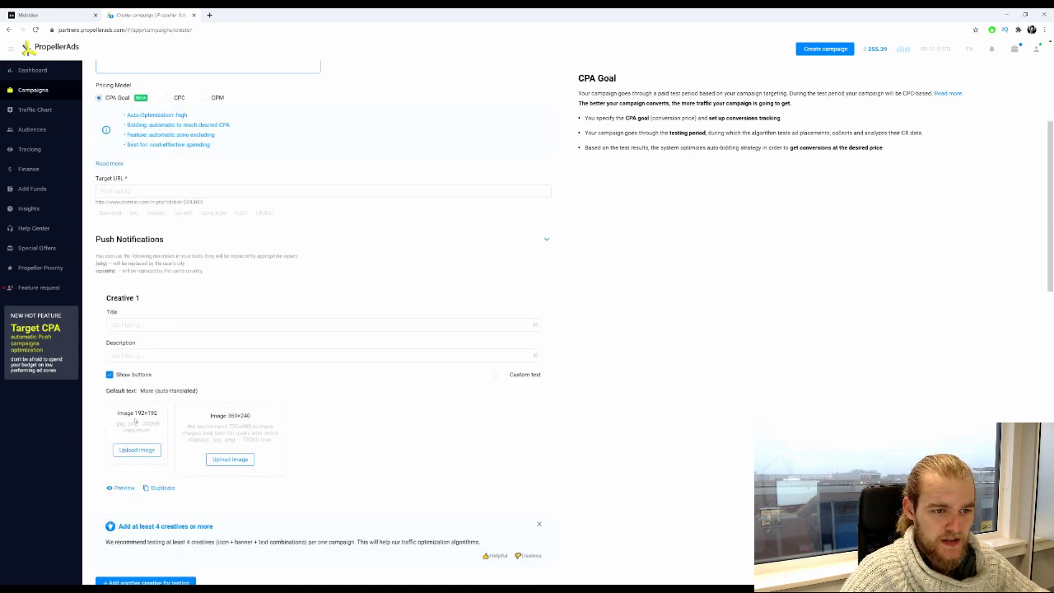
# Fill the target URL with the previously used ports.rocks link for offer 23622 and look over the Creative 1 requirements
pyautogui.click(147, 190)
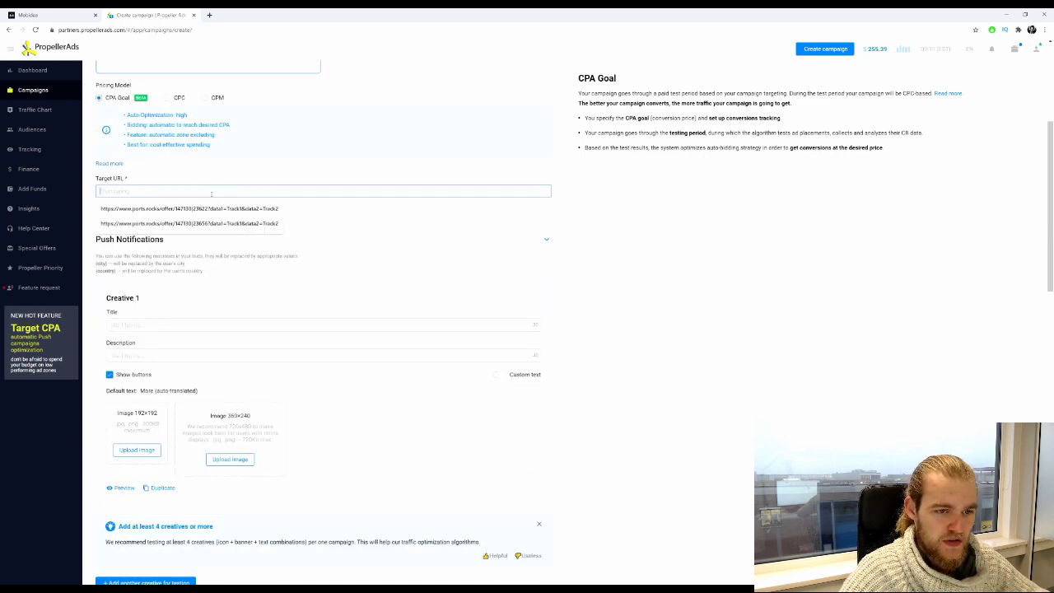
pyautogui.click(195, 211)
pyautogui.scroll(-2, 404, 165)
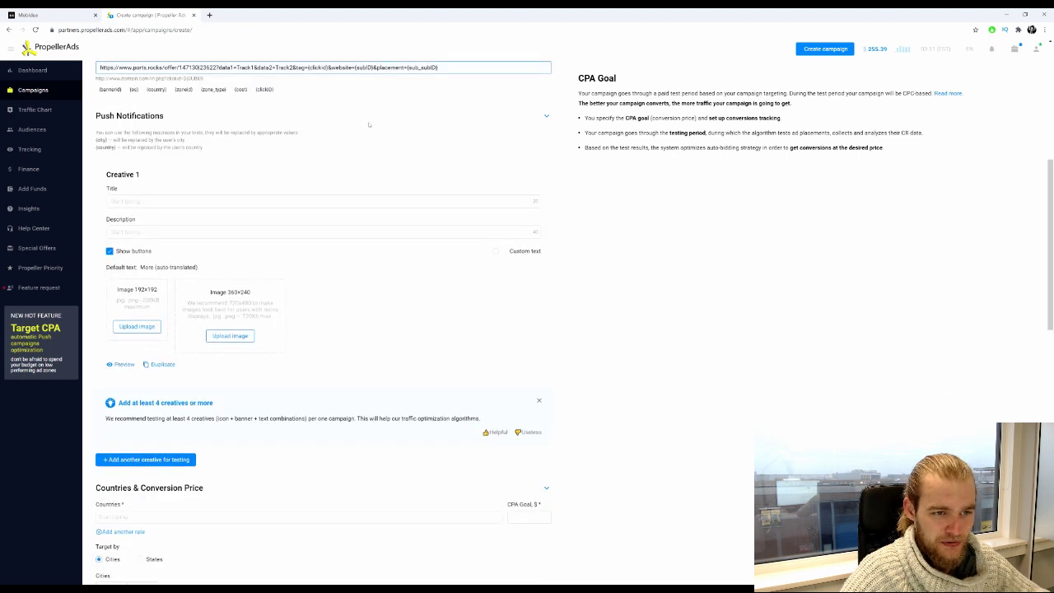
pyautogui.scroll(-2, 193, 160)
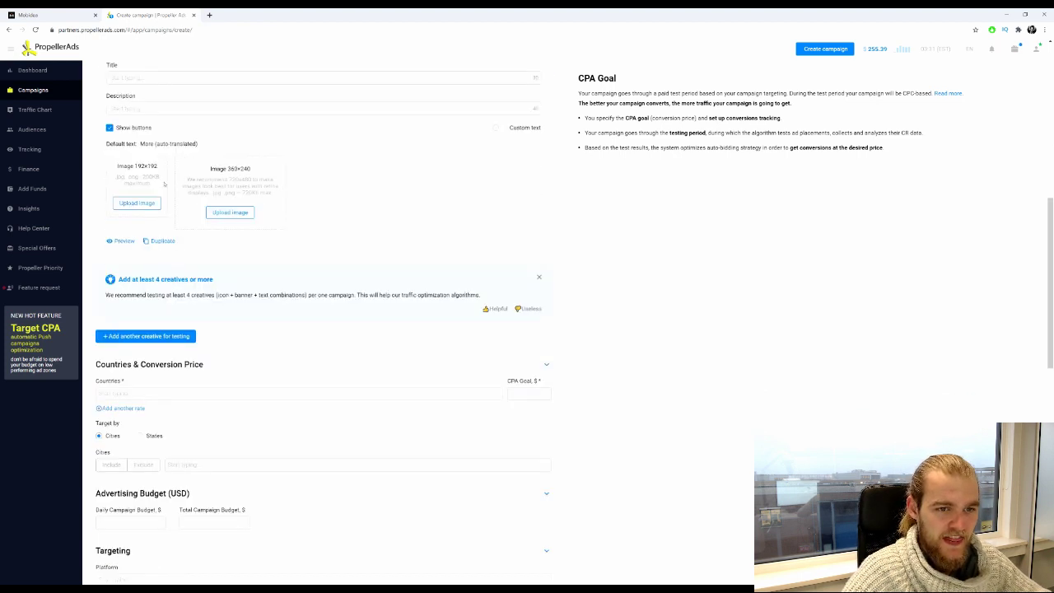
pyautogui.scroll(2, 165, 183)
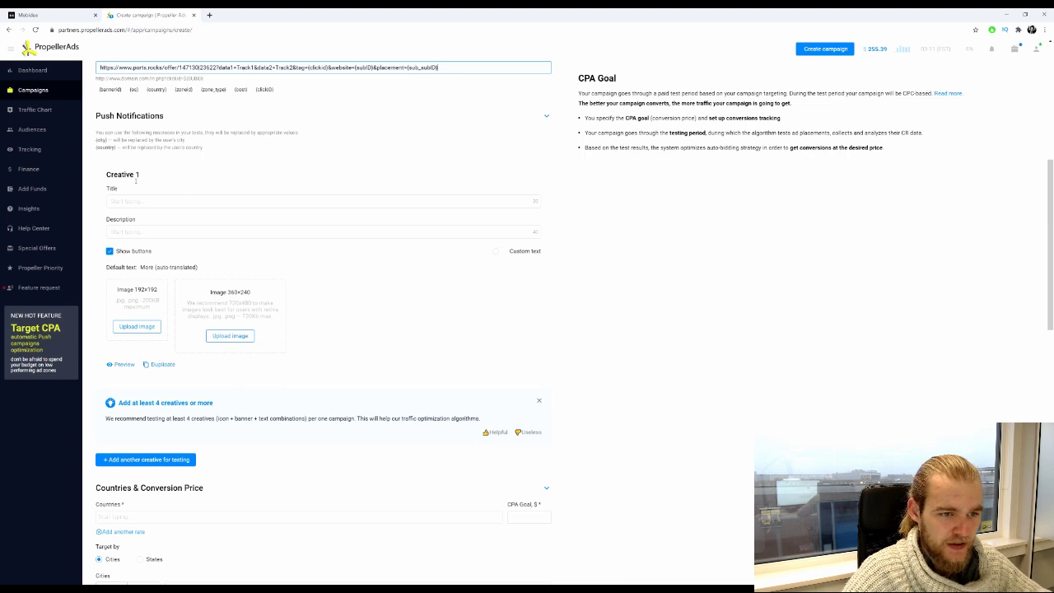
pyautogui.moveTo(113, 176); pyautogui.dragTo(262, 177)
pyautogui.click(246, 179)
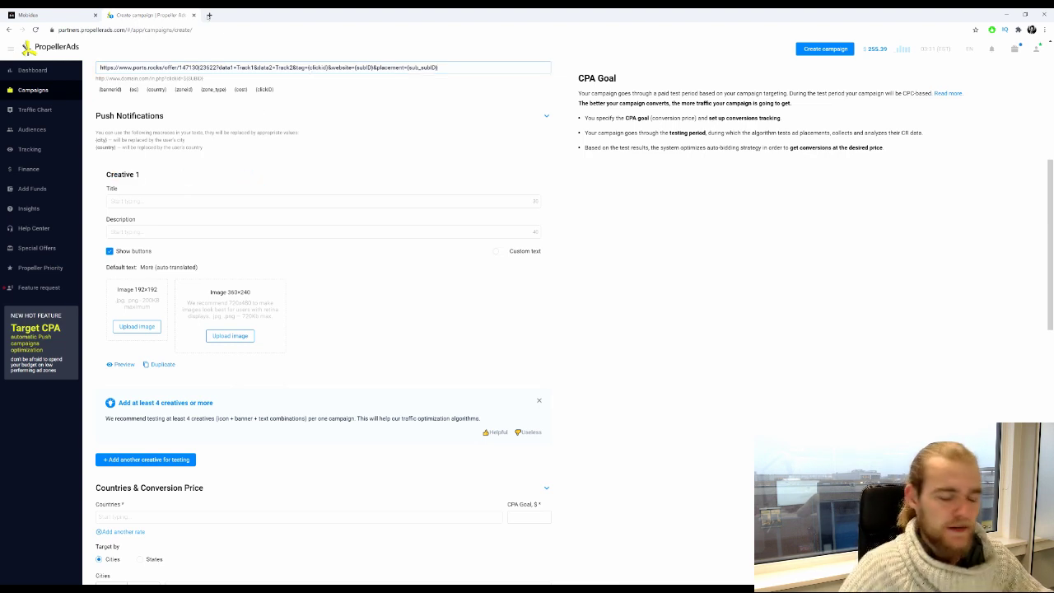
# Open canva.com in a new browser tab and check the required creative image sizes in the PropellerAds campaign form
pyautogui.click(209, 15)
pyautogui.write('canva.com')
pyautogui.press('Return')
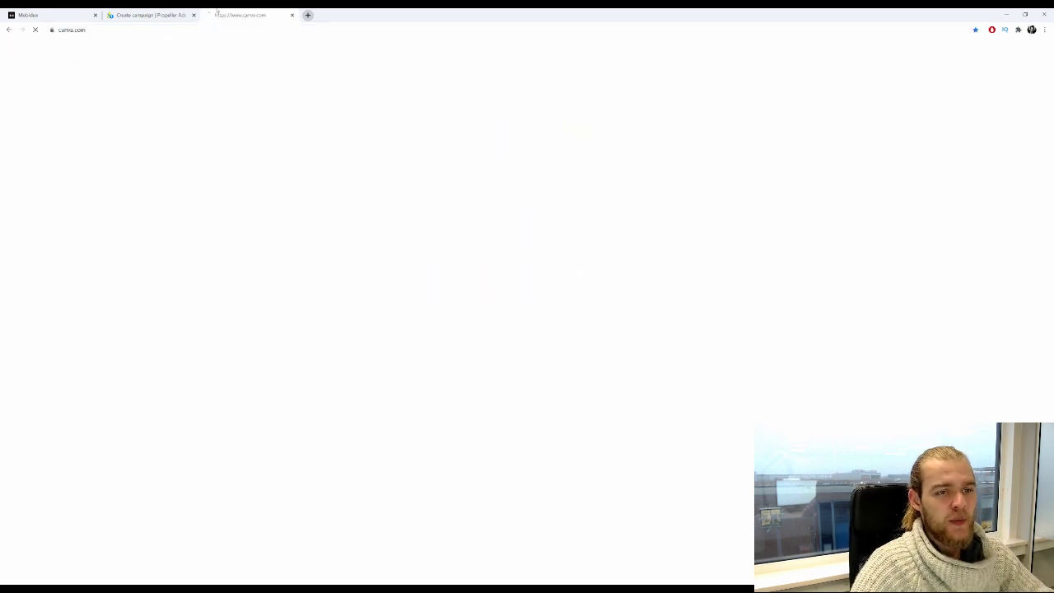
pyautogui.click(149, 12)
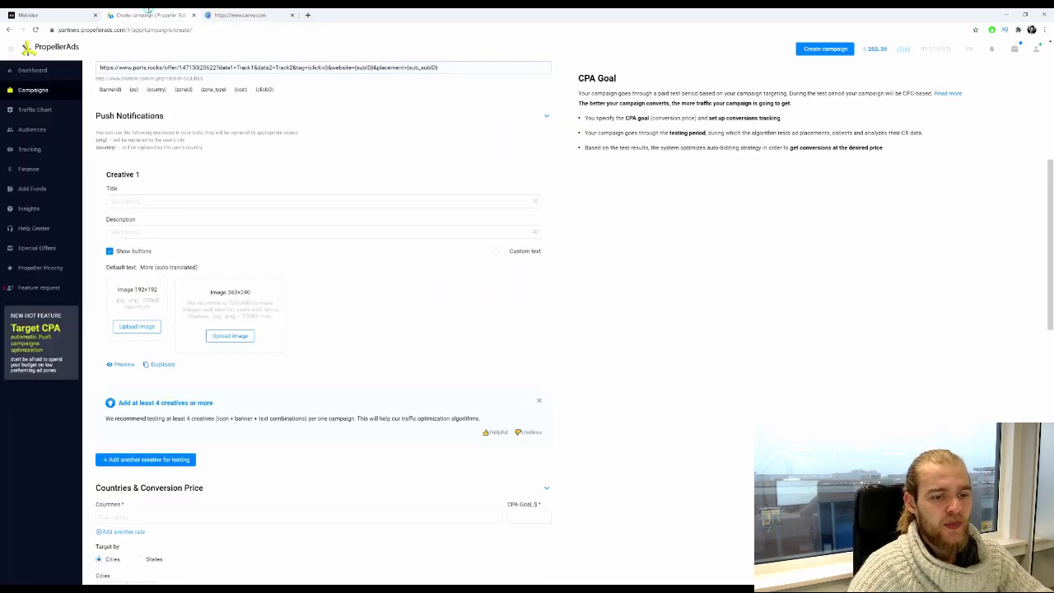
pyautogui.click(238, 11)
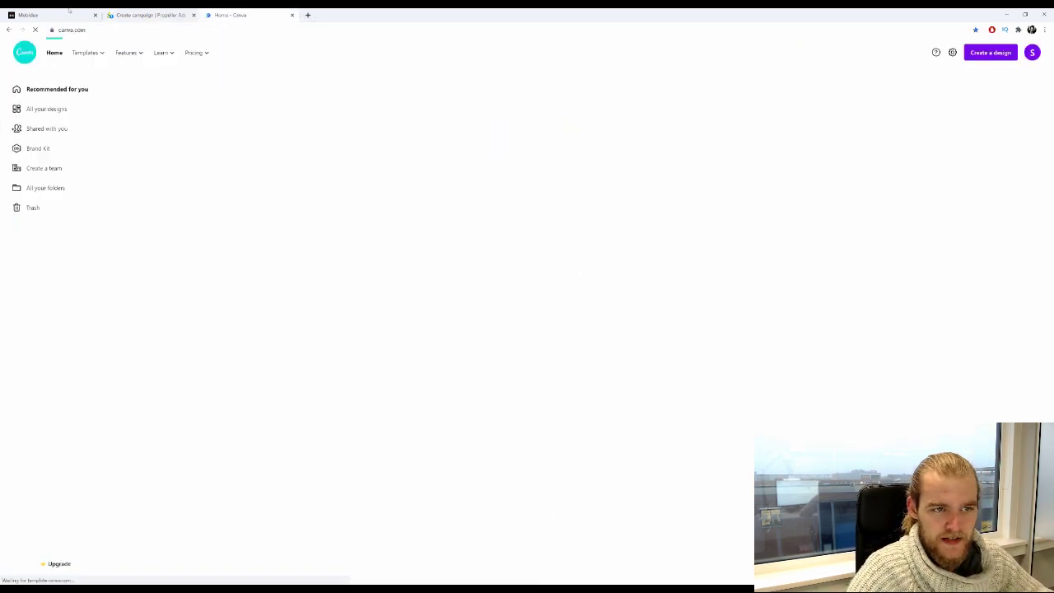
pyautogui.hotkey('ctrl', 'shift', 'Tab')
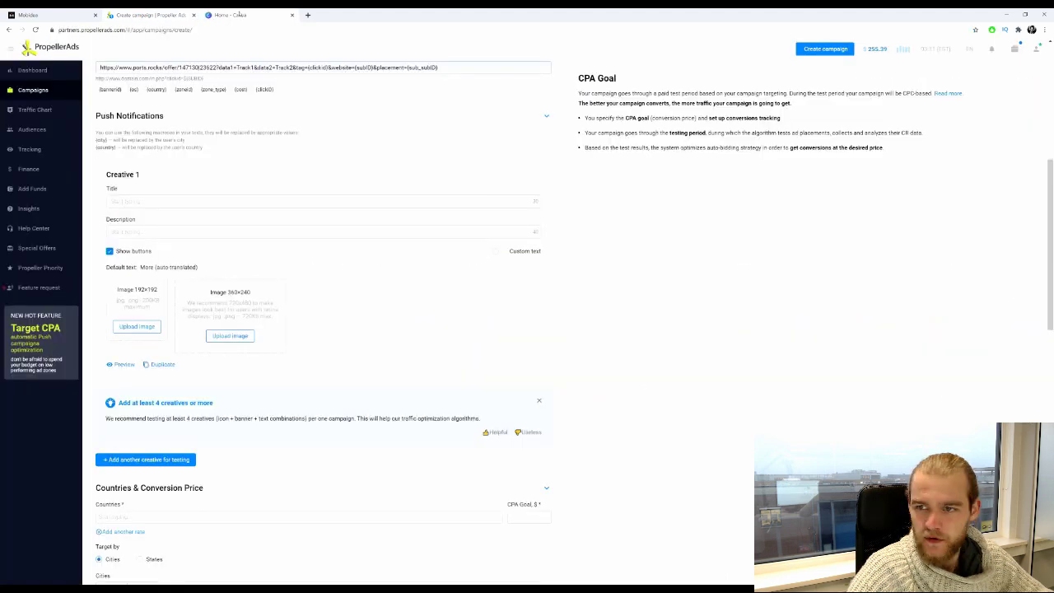
# Switch to Canva and create a new custom-size design of 360 × 240 px
pyautogui.click(237, 14)
pyautogui.click(989, 52)
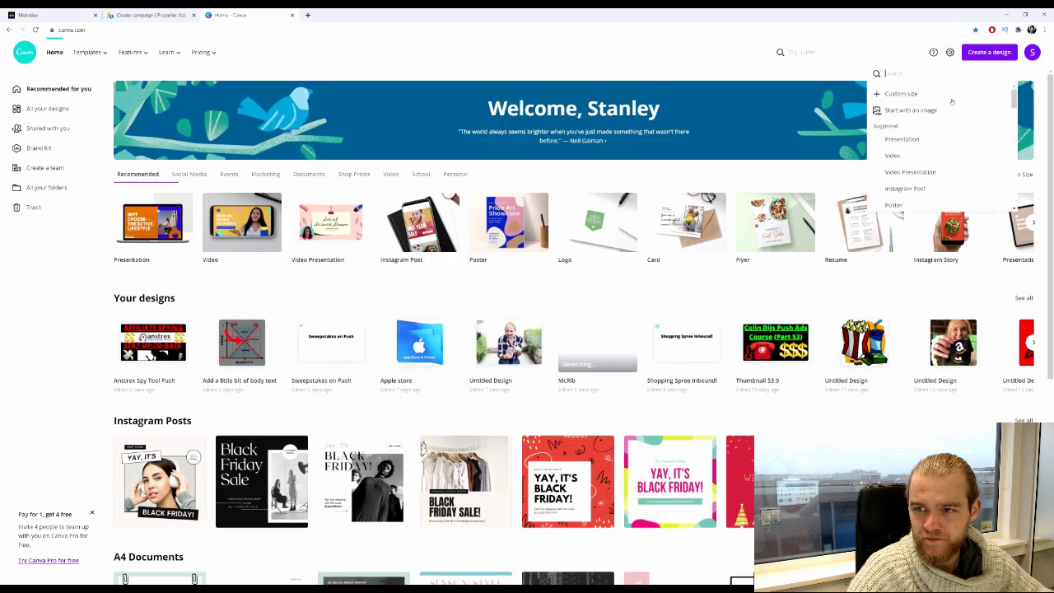
pyautogui.click(900, 94)
pyautogui.write('3')
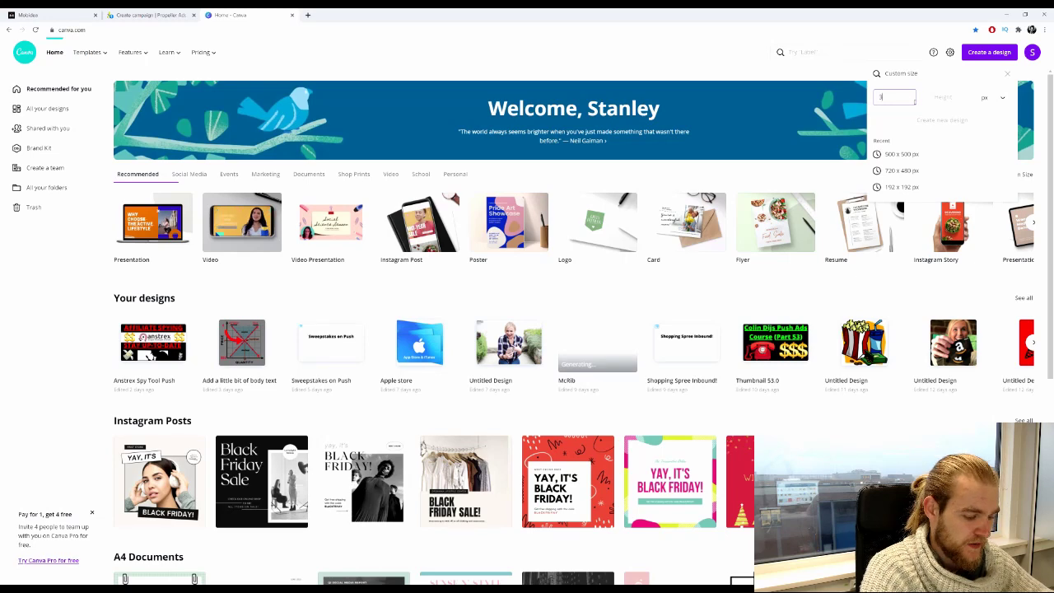
pyautogui.write('60')
pyautogui.press('Tab')
pyautogui.write('240')
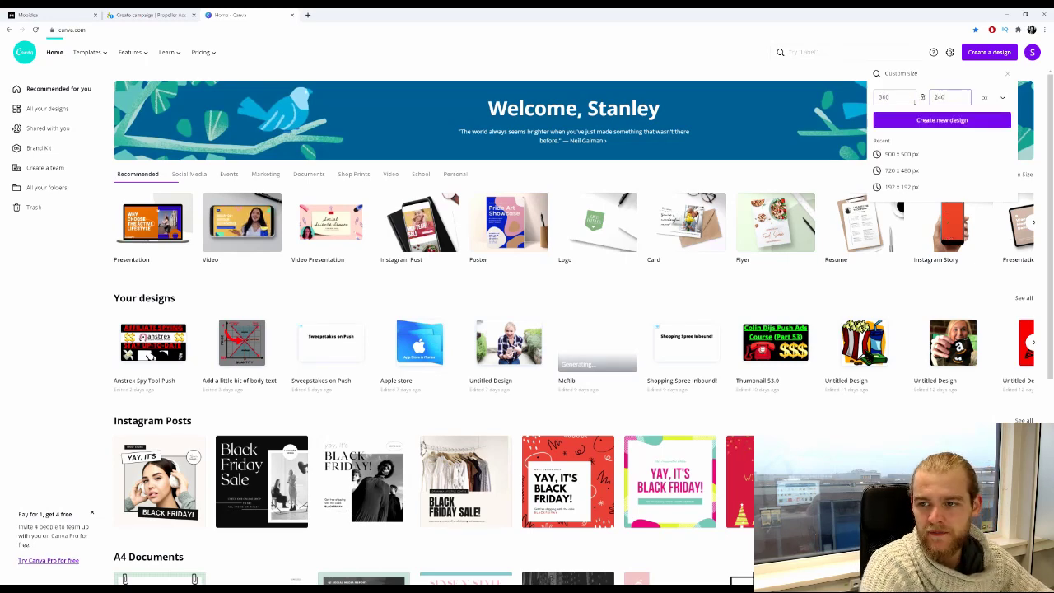
pyautogui.press('Return')
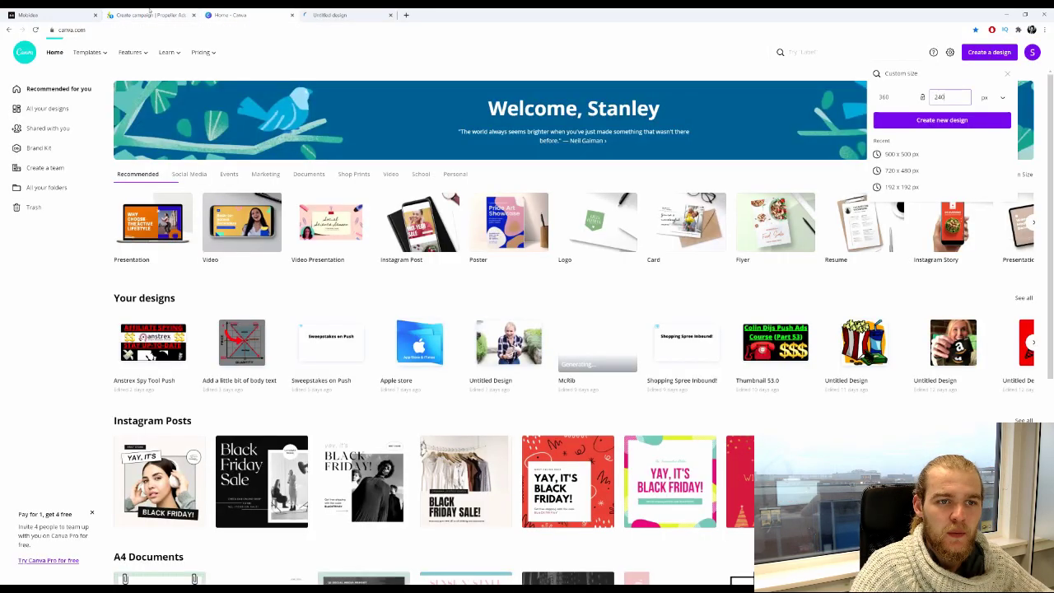
# Check the Creative 1 icon size in the PropellerAds form and create a second custom-size Canva design of 192 × 192 px
pyautogui.click(150, 14)
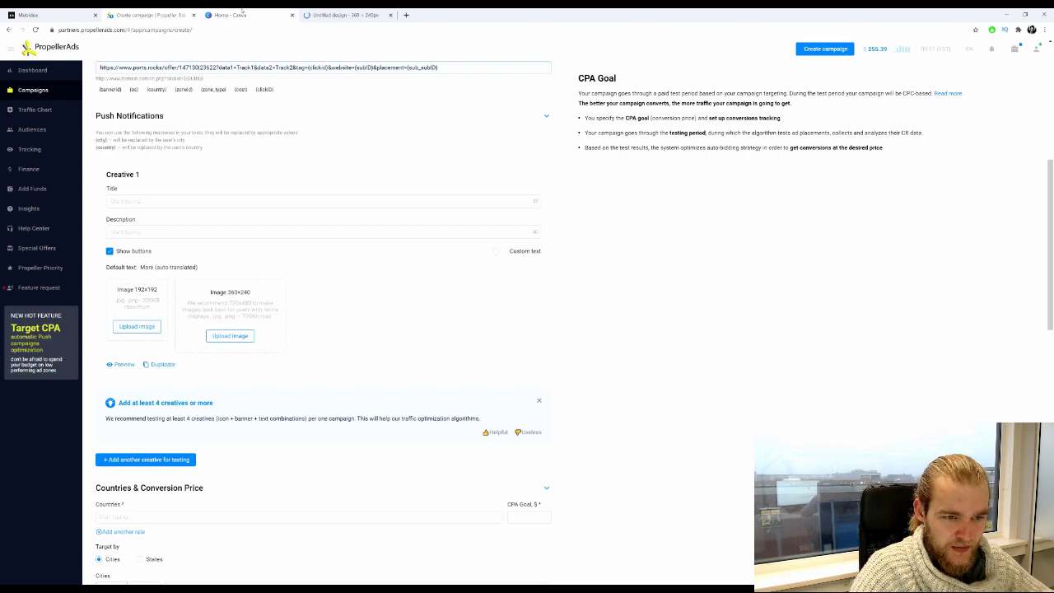
pyautogui.click(242, 12)
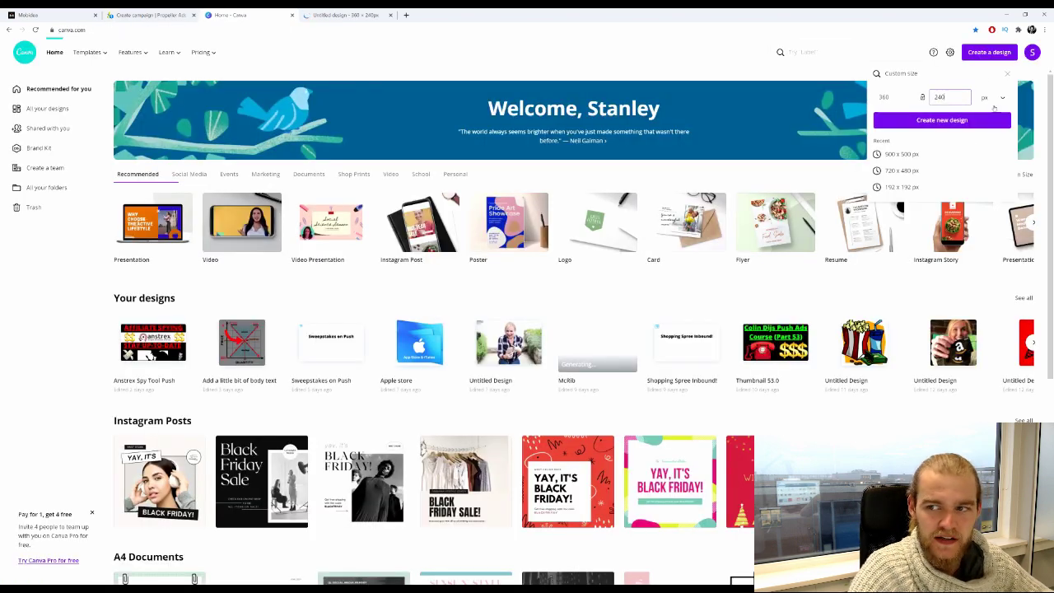
pyautogui.write('19')
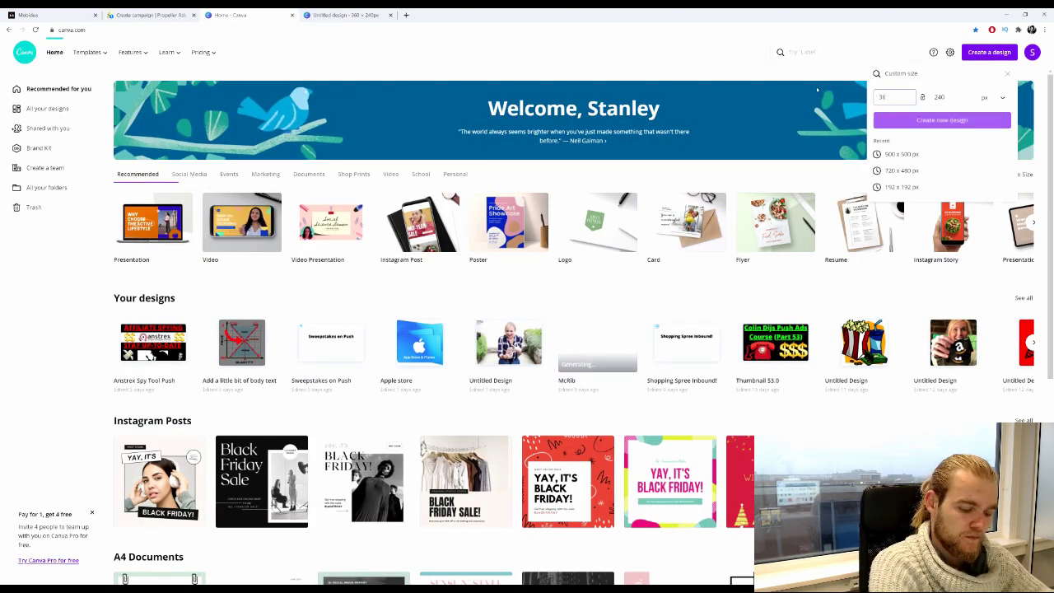
pyautogui.write('2')
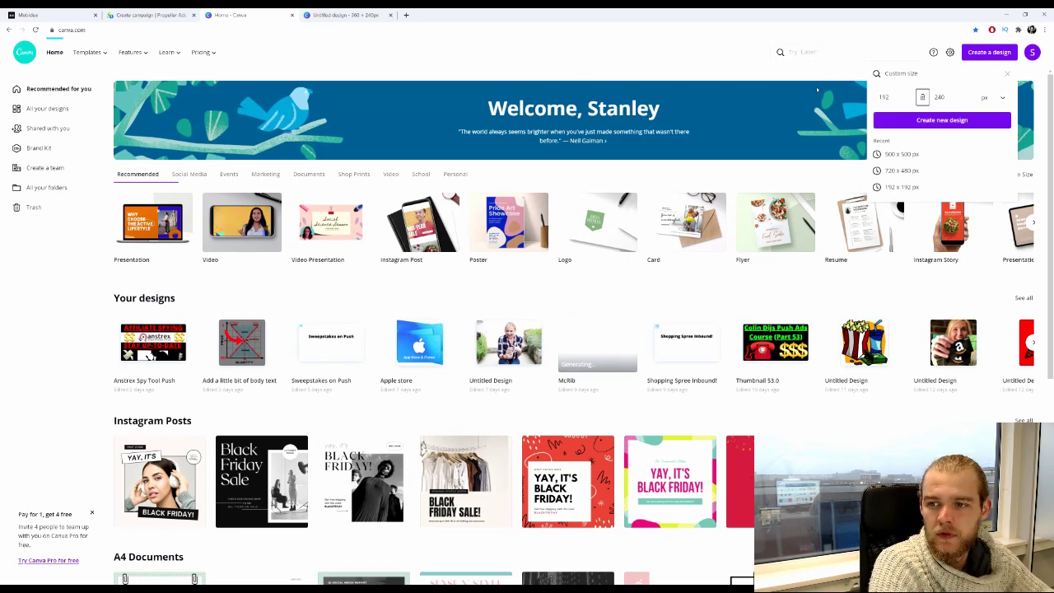
pyautogui.press('Tab')
pyautogui.write('192')
pyautogui.press('Return')
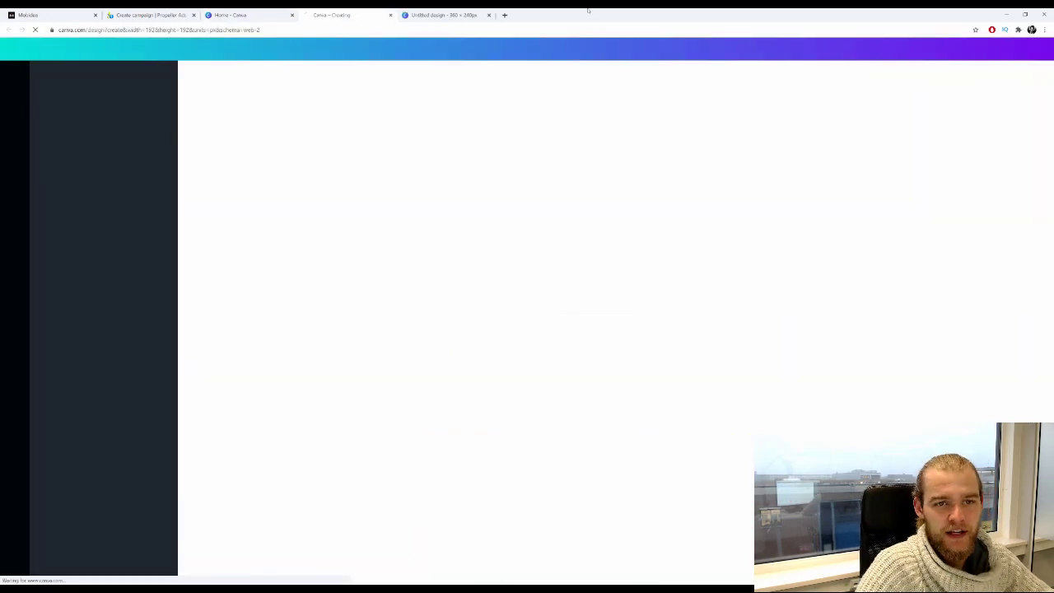
# Search Google Images for "apple logo" in a new browser tab
pyautogui.click(505, 14)
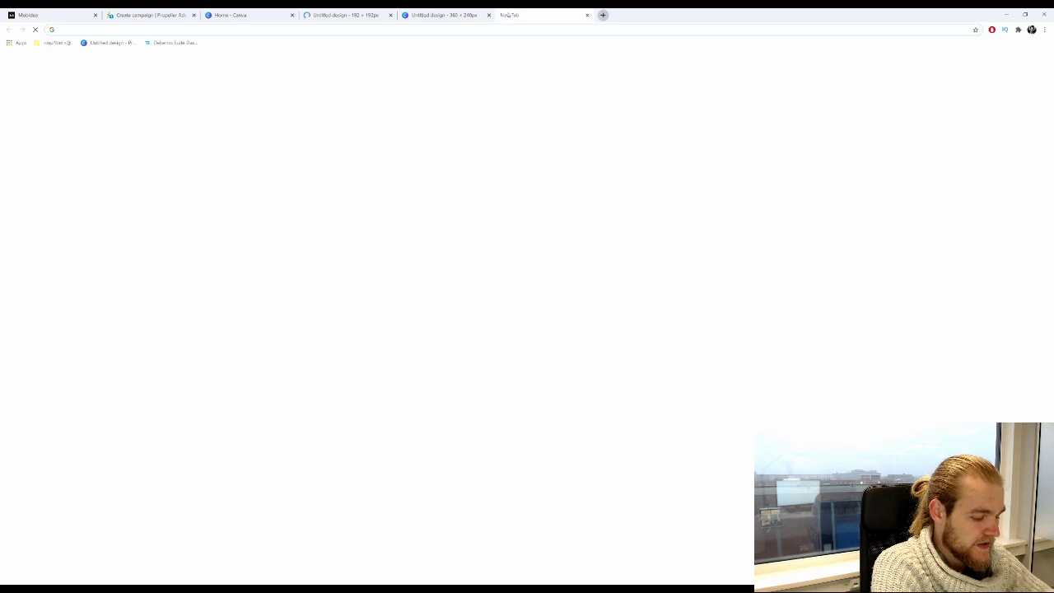
pyautogui.write('apple ')
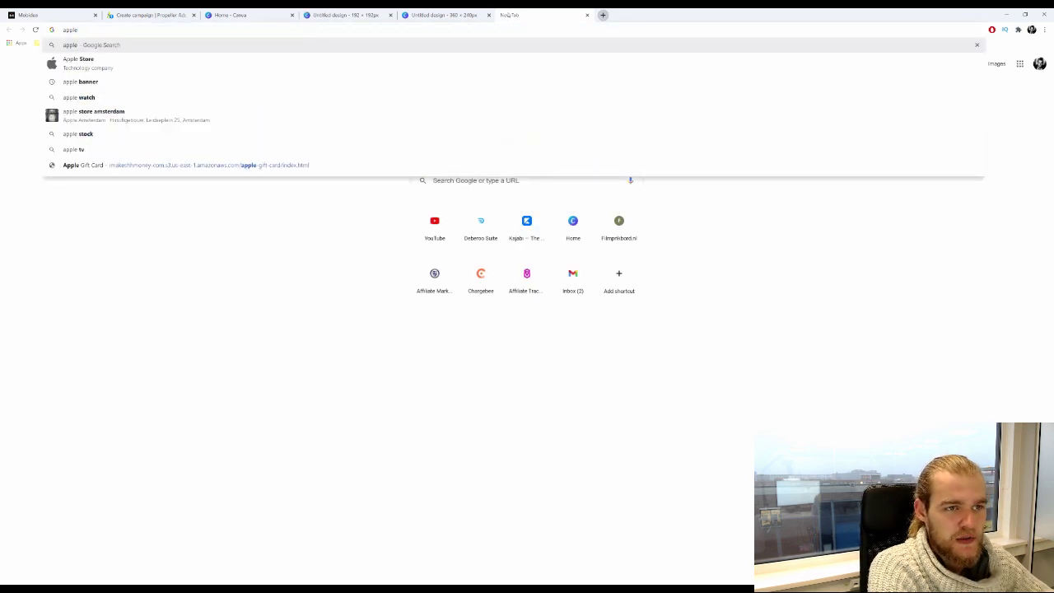
pyautogui.write('logo')
pyautogui.press('Return')
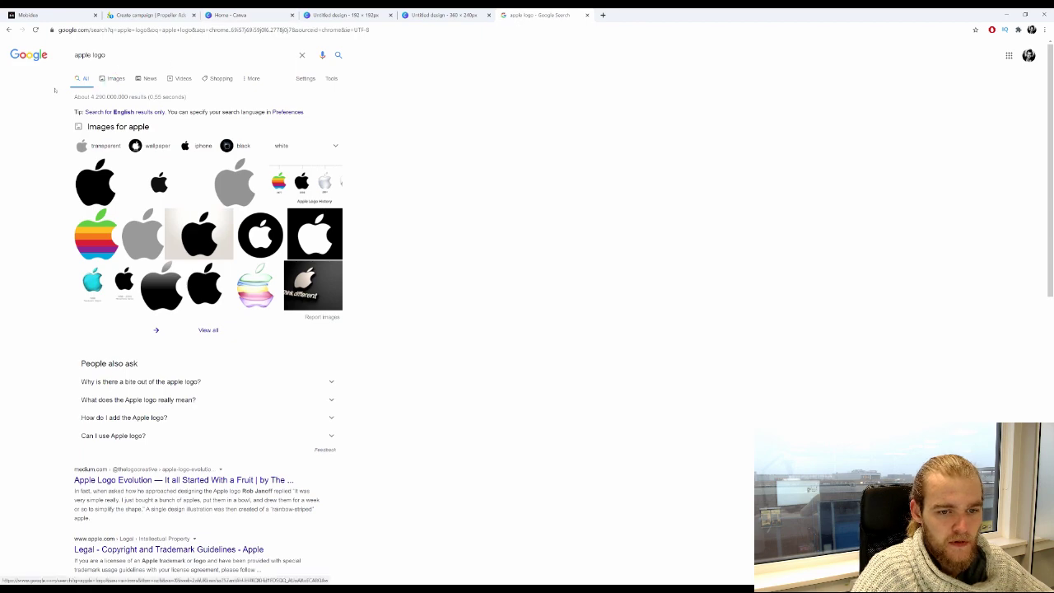
pyautogui.click(103, 79)
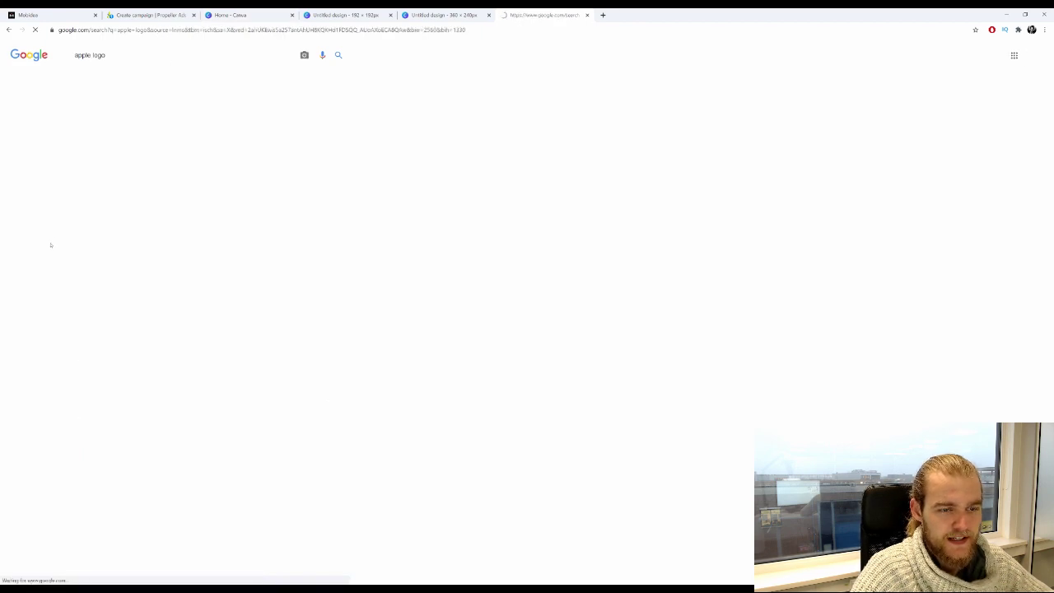
# Save the multicoloured Apple logo from The Verge to the computer and preview the related blue logo
pyautogui.scroll(-2, 217, 226)
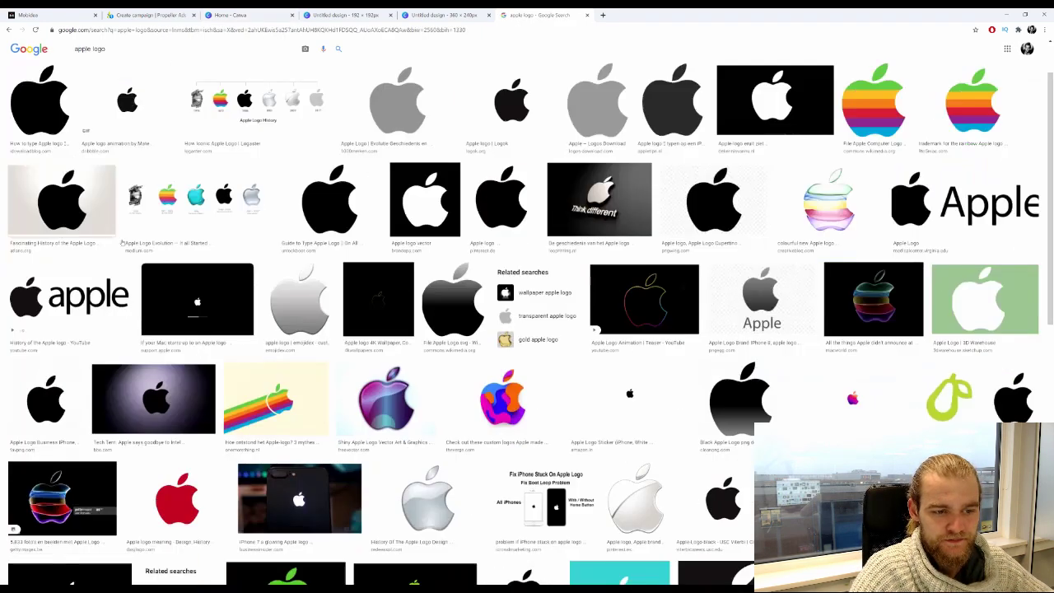
pyautogui.scroll(-2, 224, 216)
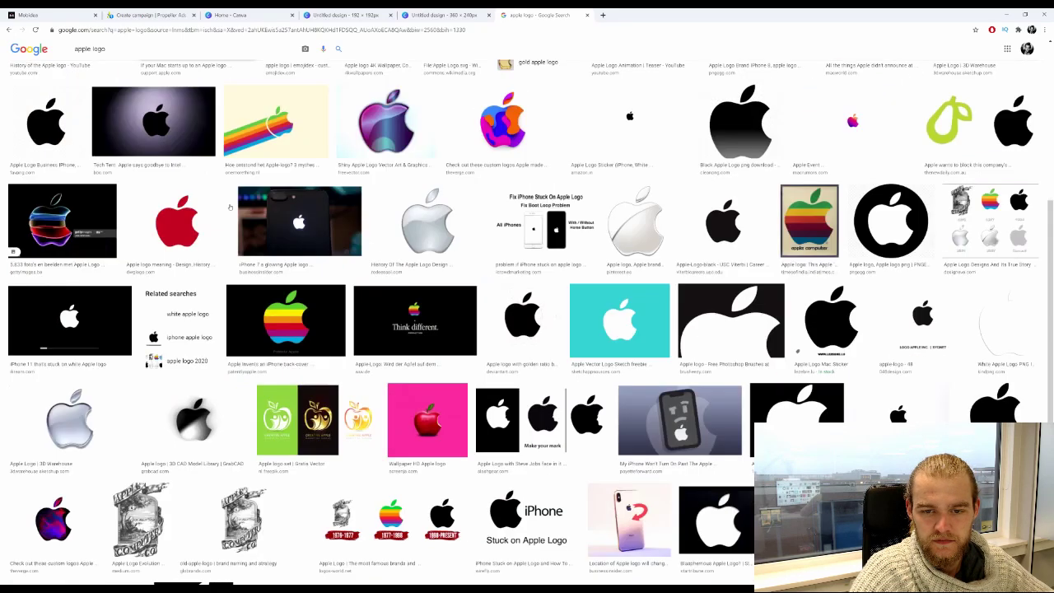
pyautogui.scroll(1, 435, 405)
pyautogui.click(502, 213)
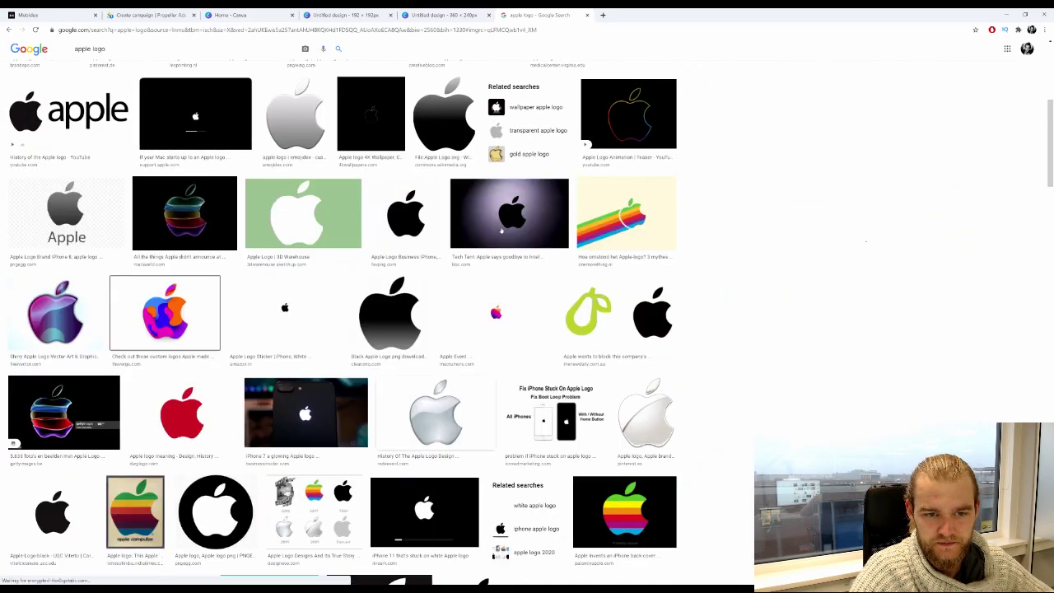
pyautogui.rightClick(807, 199)
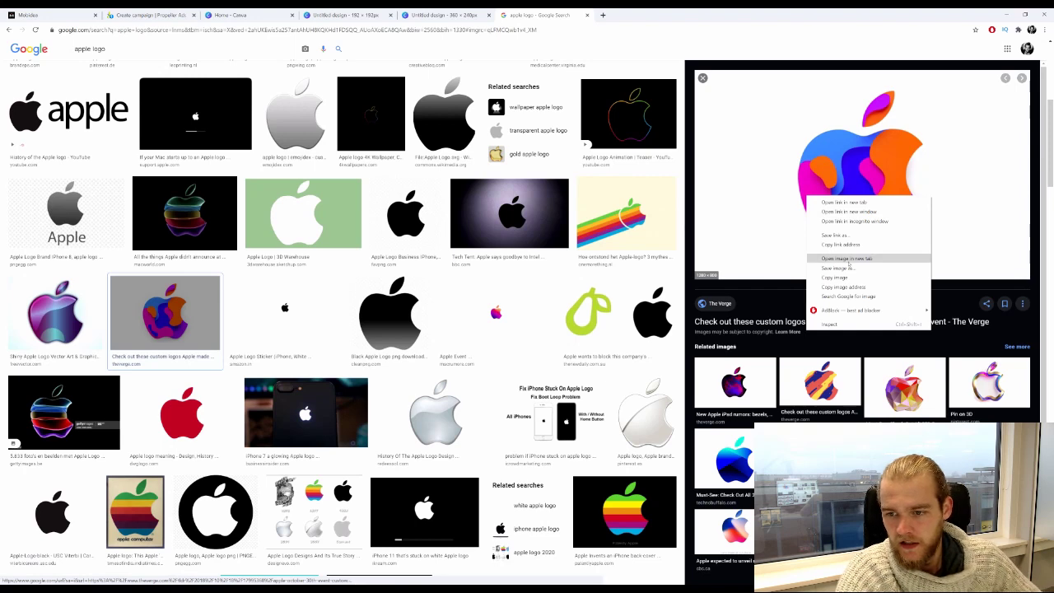
pyautogui.click(873, 273)
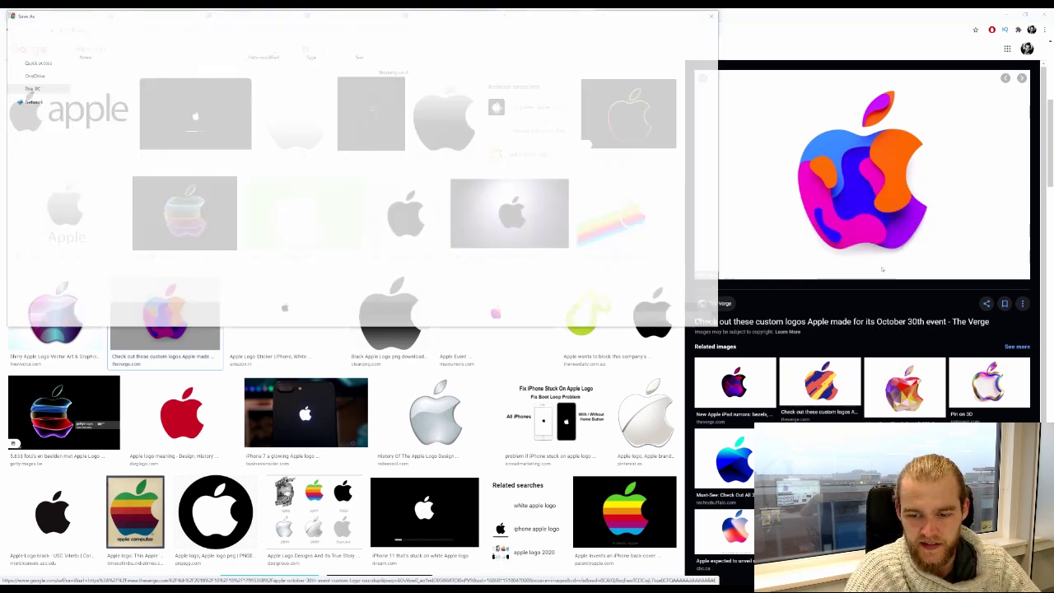
pyautogui.press('Return')
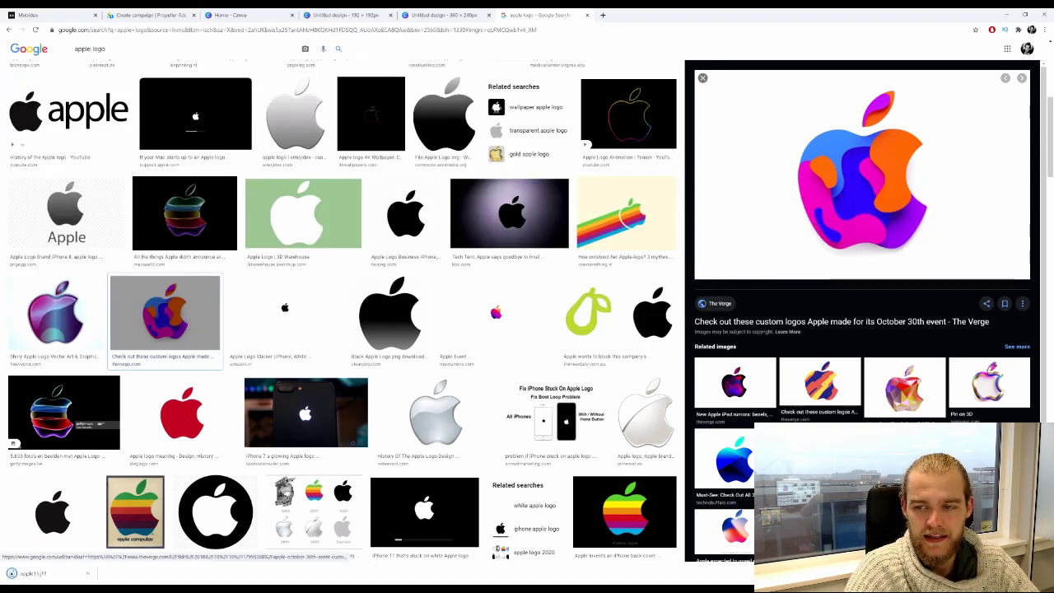
pyautogui.click(724, 461)
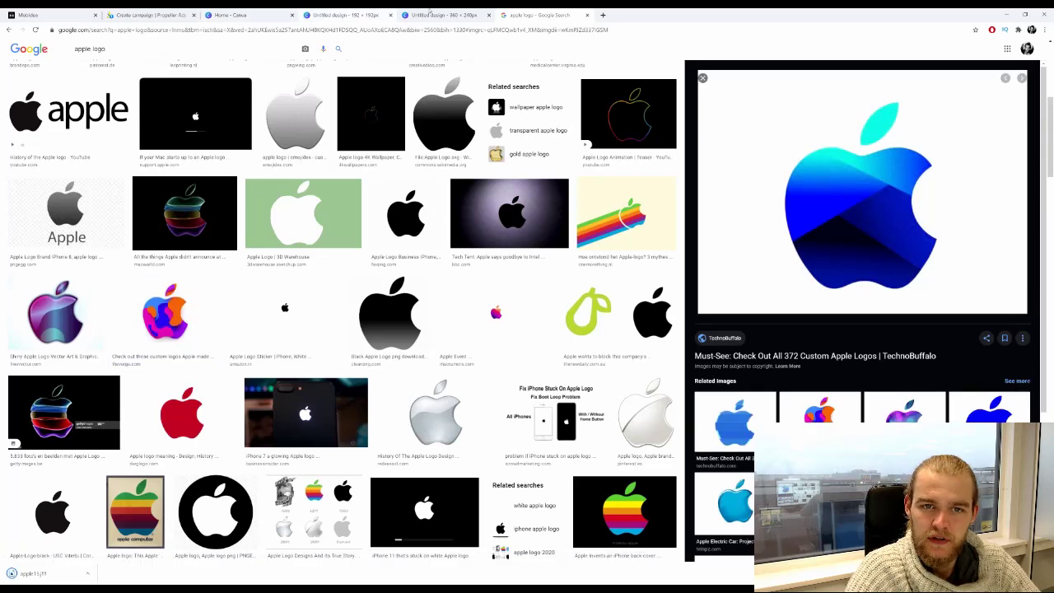
# Upload the saved multicoloured Apple logo to the 192 × 192 px Canva design, place it on the page and download the design as PNG
pyautogui.click(346, 15)
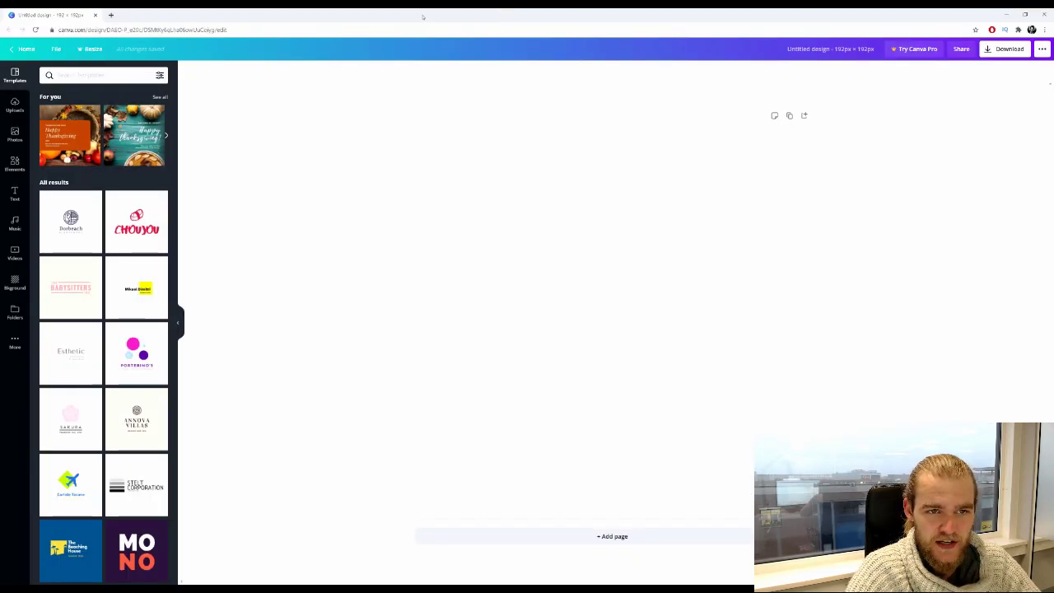
pyautogui.moveTo(422, 16); pyautogui.dragTo(346, 15)
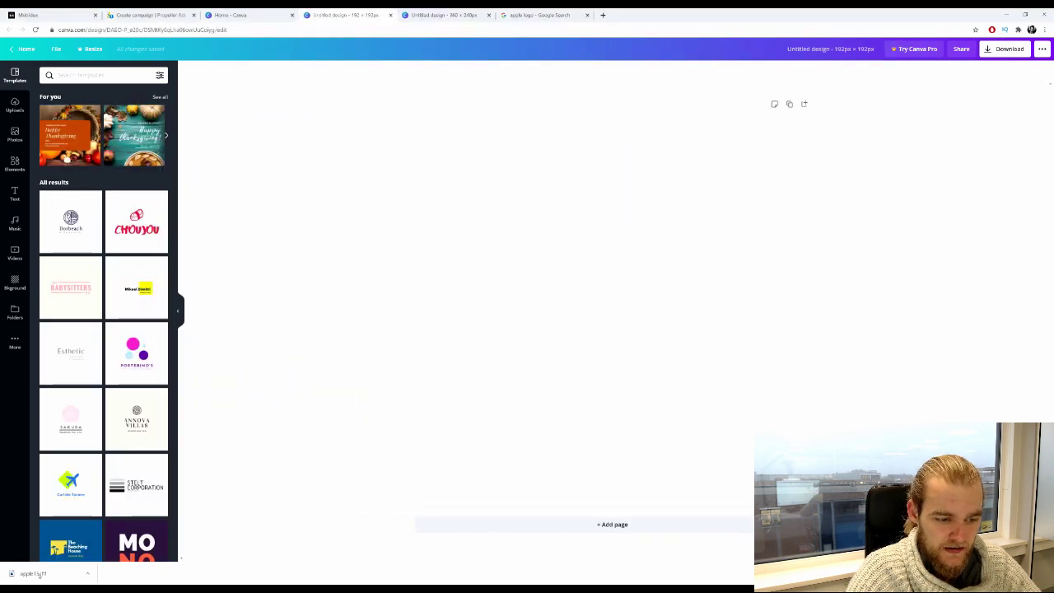
pyautogui.moveTo(37, 574); pyautogui.dragTo(122, 170)
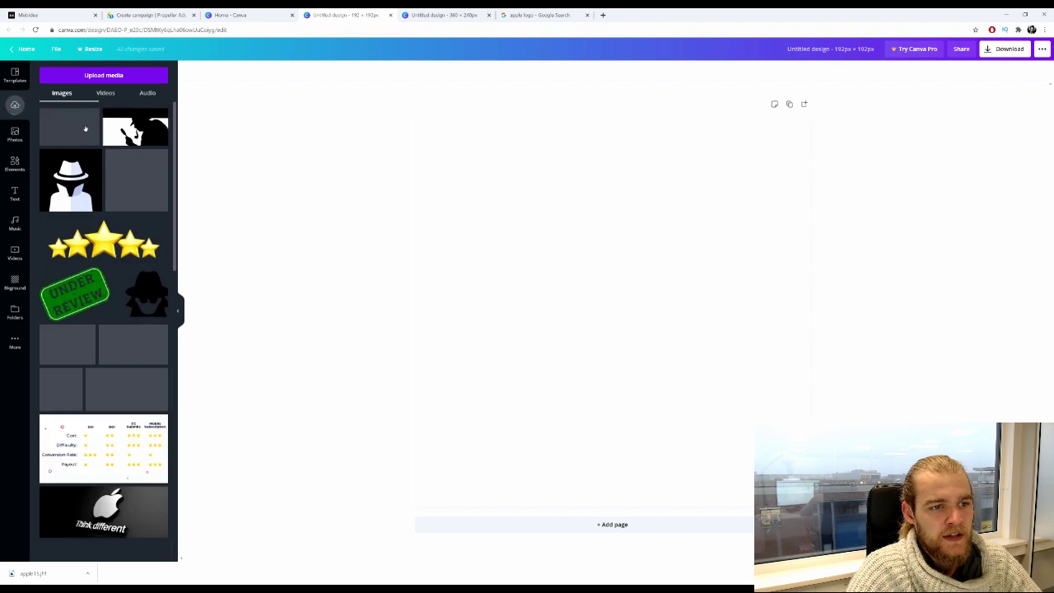
pyautogui.click(85, 129)
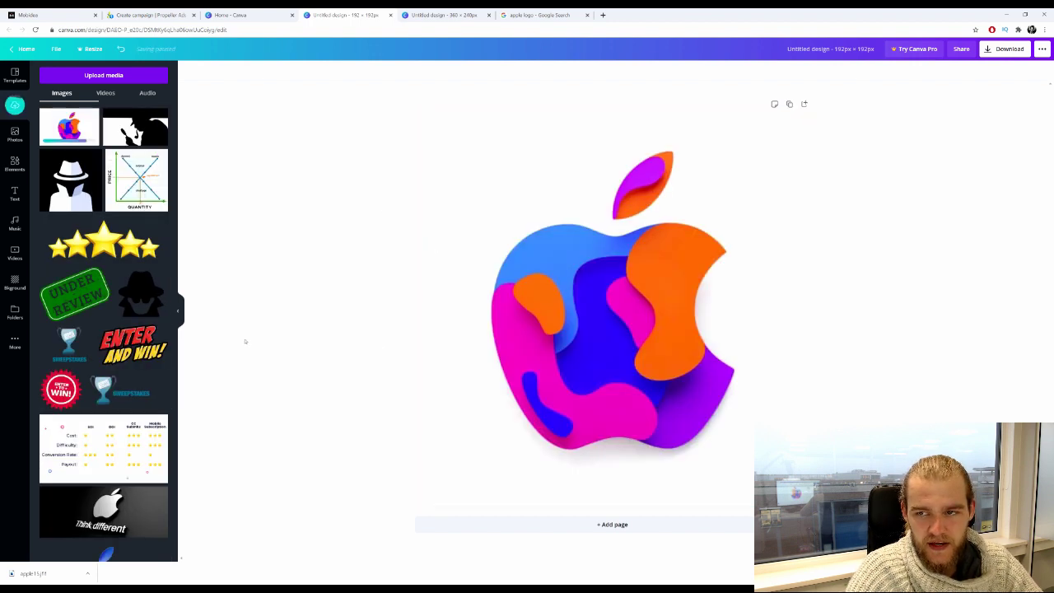
pyautogui.click(1007, 50)
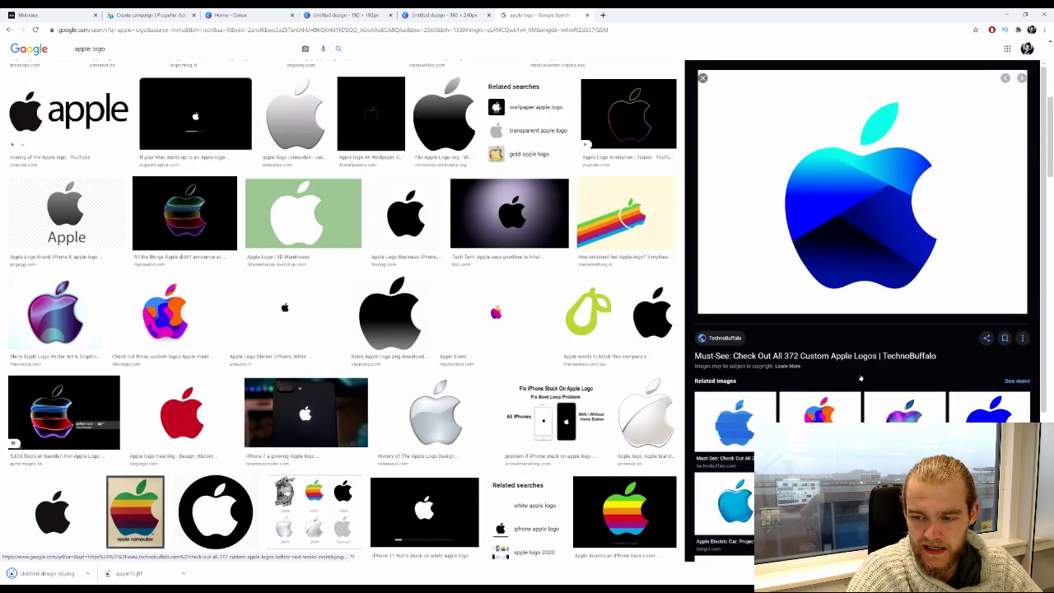
# Find the fiery dark Apple logo among the related Google images and save it to Downloads
pyautogui.scroll(-3, 822, 350)
pyautogui.click(736, 420)
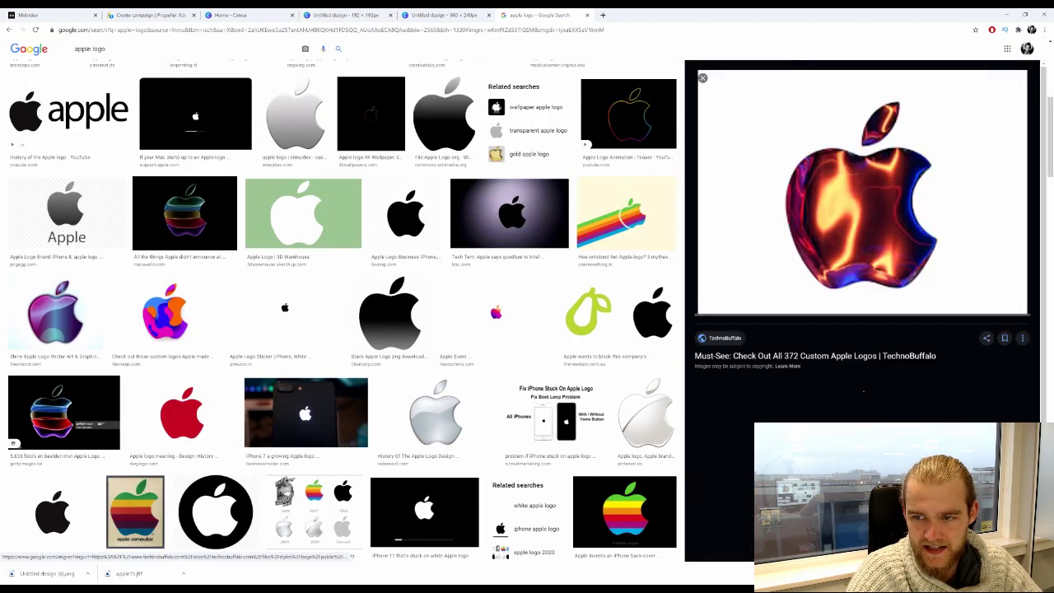
pyautogui.rightClick(920, 200)
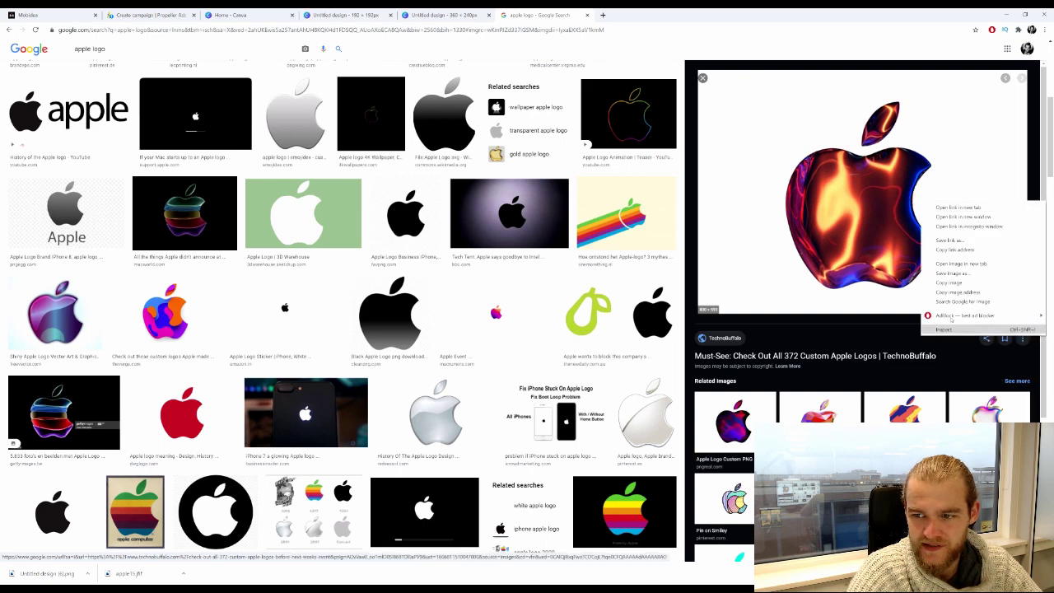
pyautogui.click(982, 282)
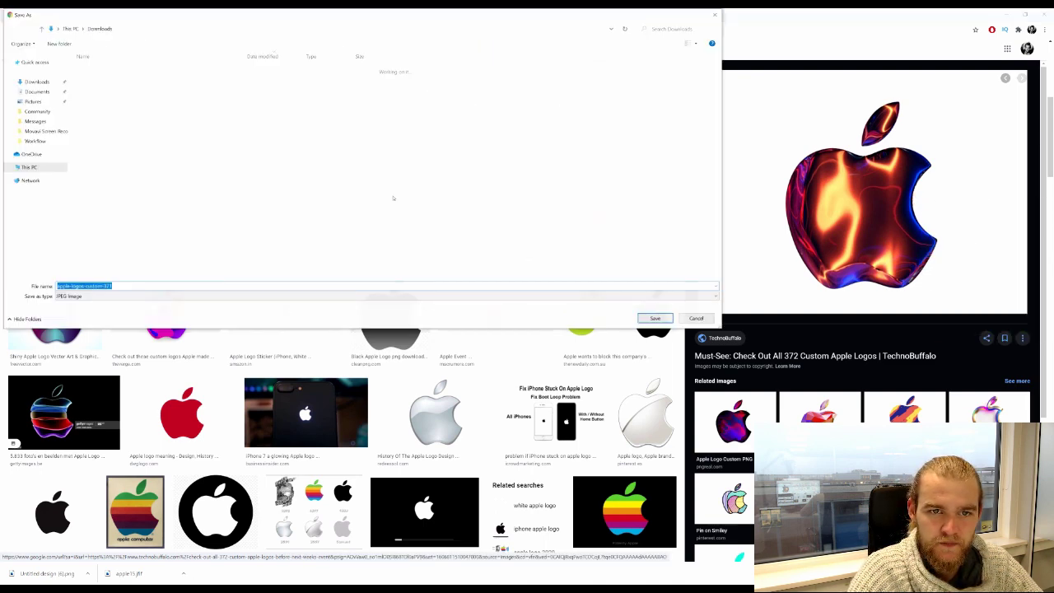
pyautogui.press('Return')
# Replace the logo in the 192 × 192 px Canva design with the uploaded fiery Apple logo and download the design as PNG
pyautogui.hotkey('ctrl', 'shift', 'Tab')
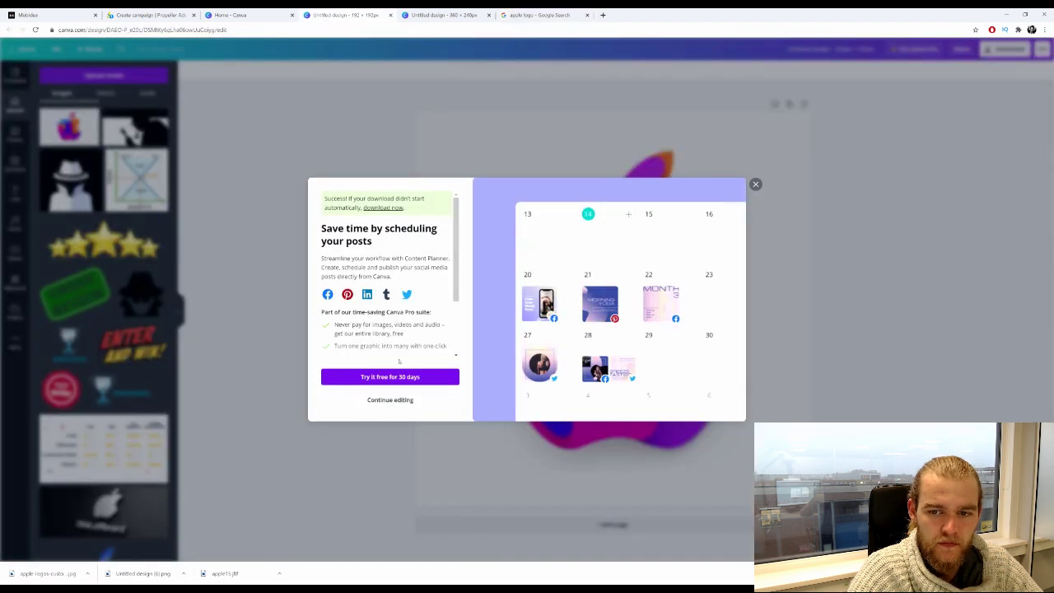
pyautogui.click(797, 492)
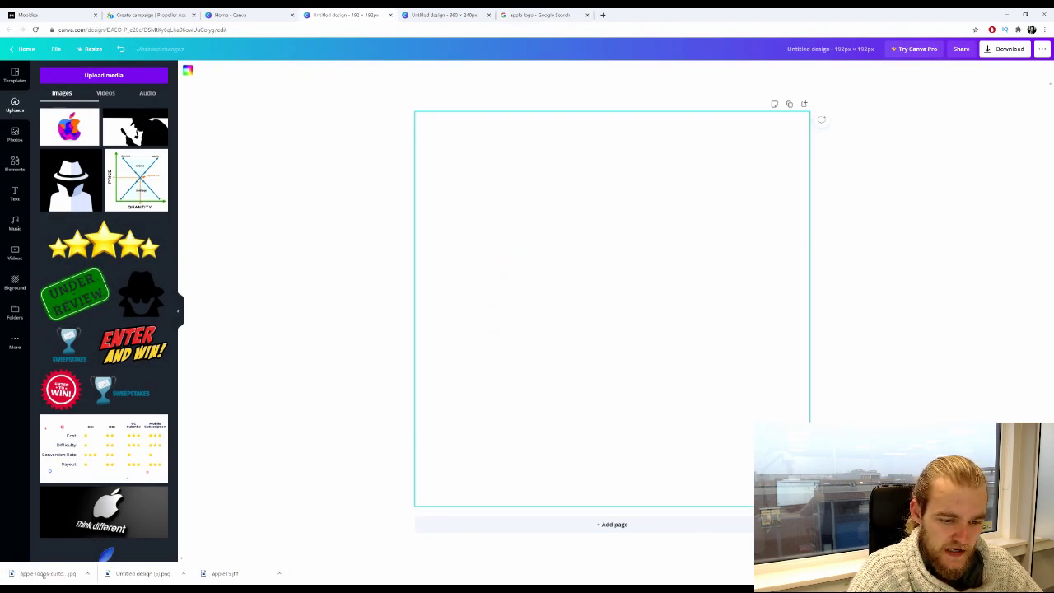
pyautogui.moveTo(43, 574); pyautogui.dragTo(53, 252)
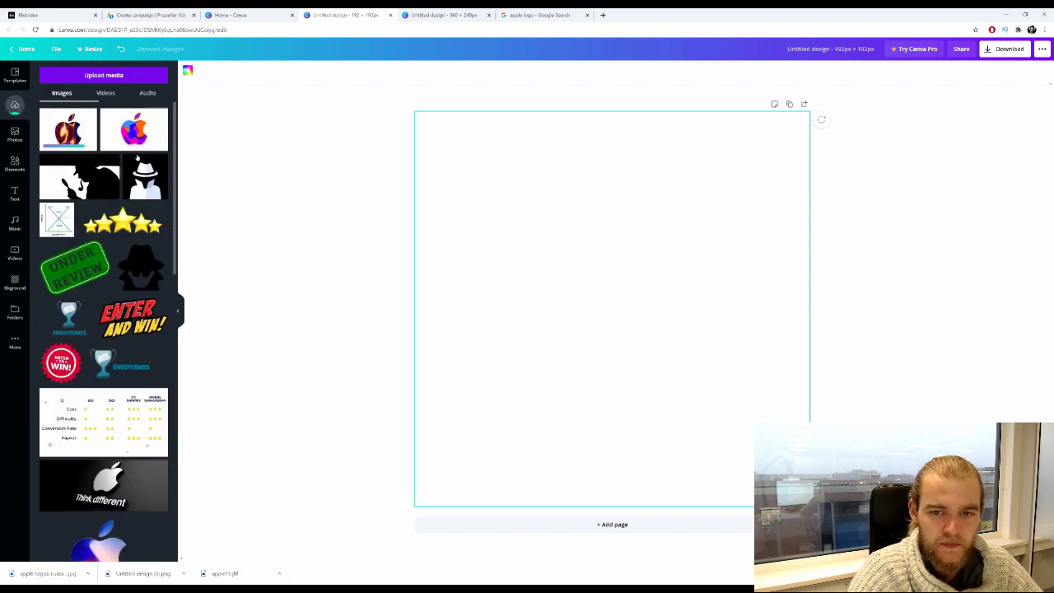
pyautogui.moveTo(68, 130); pyautogui.dragTo(461, 226)
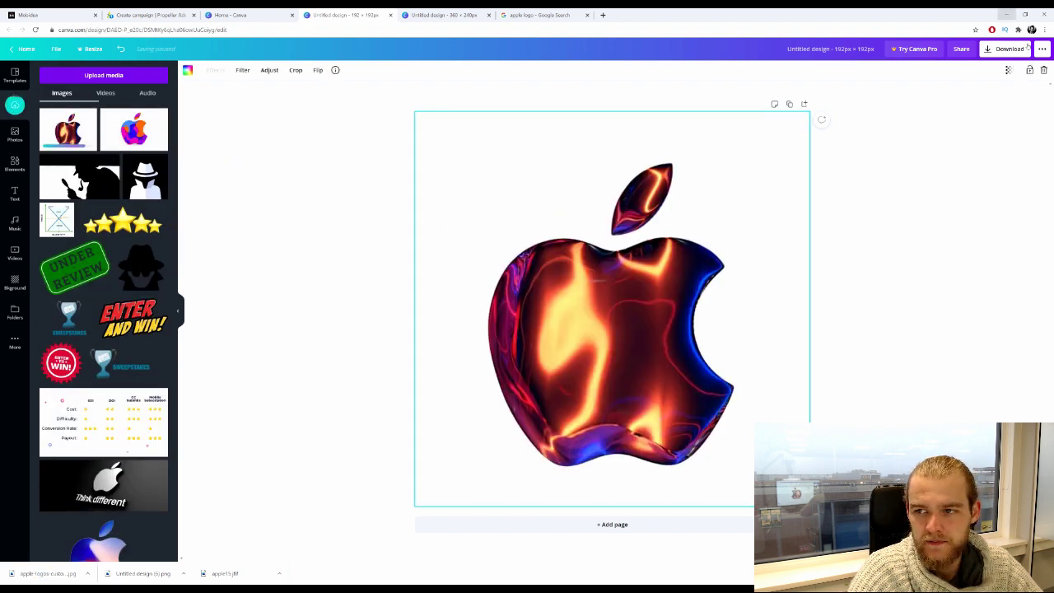
pyautogui.click(1009, 49)
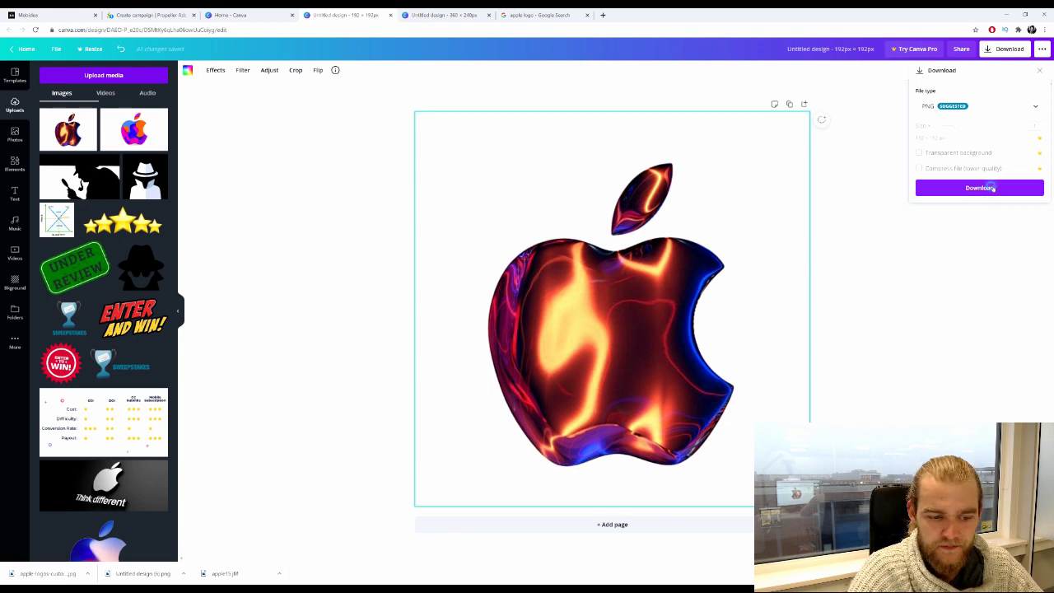
pyautogui.click(992, 188)
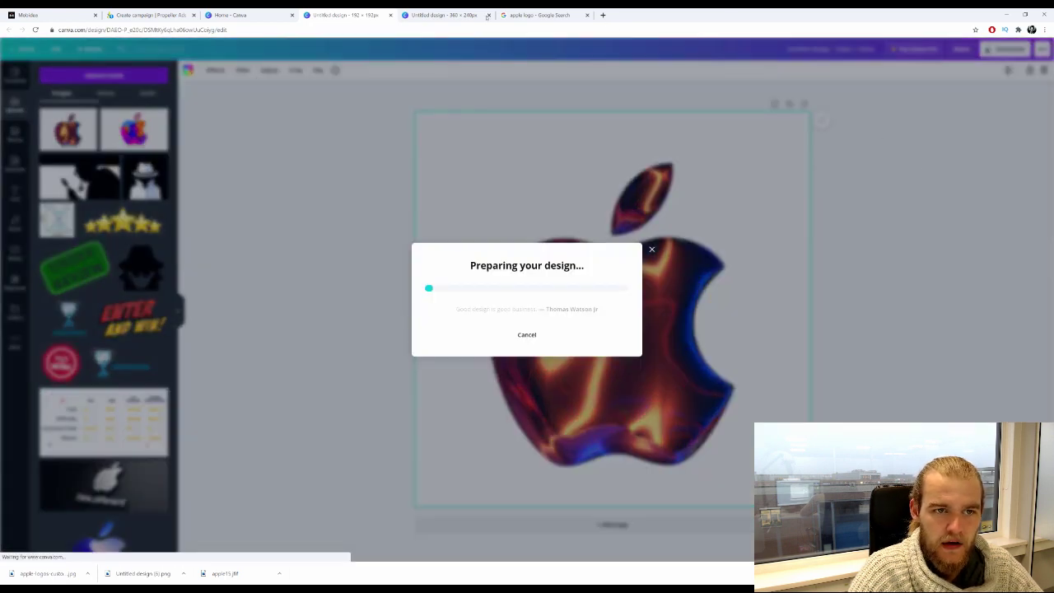
# Upload Untitled design (6).png as Creative 1's 192×192 image in the PropellerAds campaign form, accepting the full-image crop
pyautogui.click(148, 15)
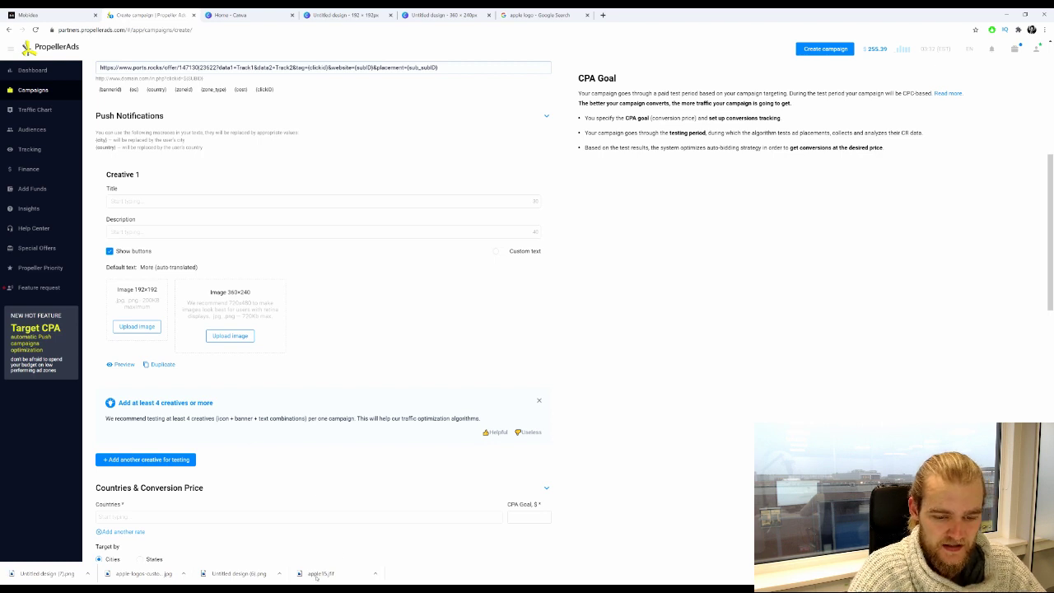
pyautogui.moveTo(228, 575); pyautogui.dragTo(147, 296)
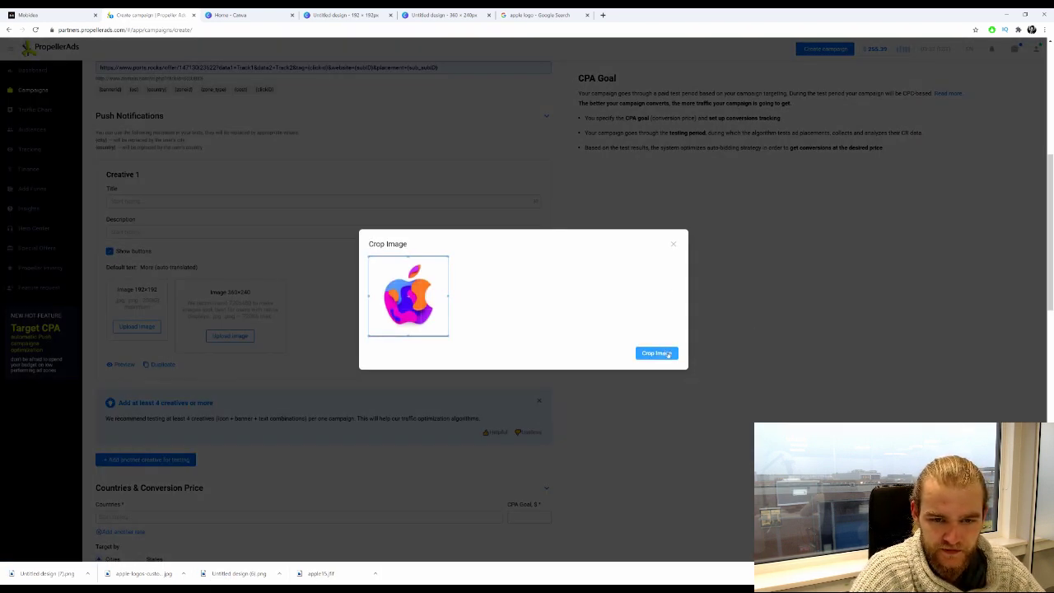
pyautogui.click(656, 353)
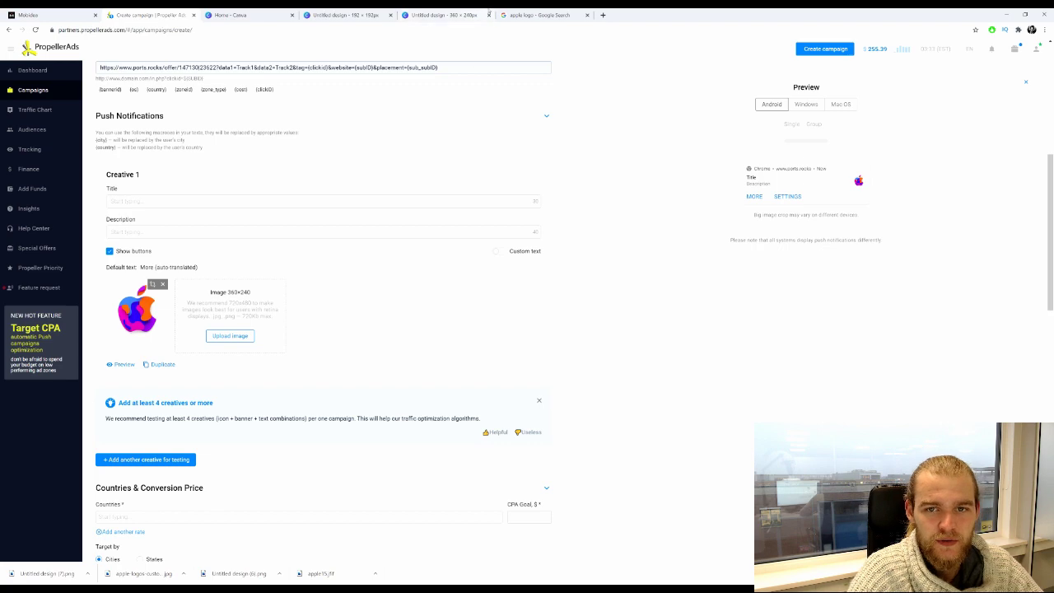
# Search Google for "Newest macbook?" and view the web results across all categories
pyautogui.click(539, 15)
pyautogui.click(188, 52)
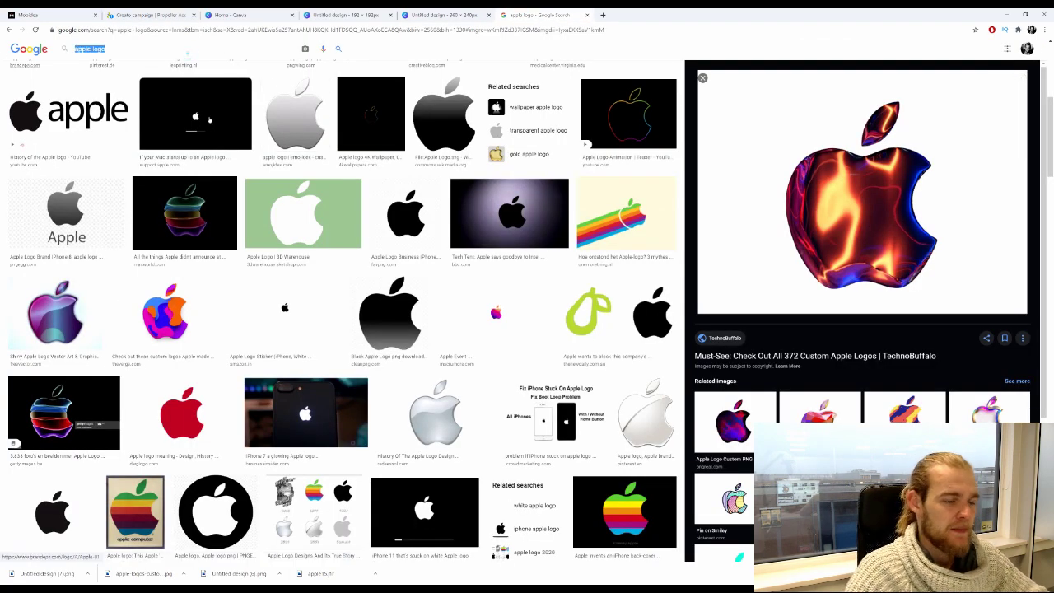
pyautogui.write('macbook')
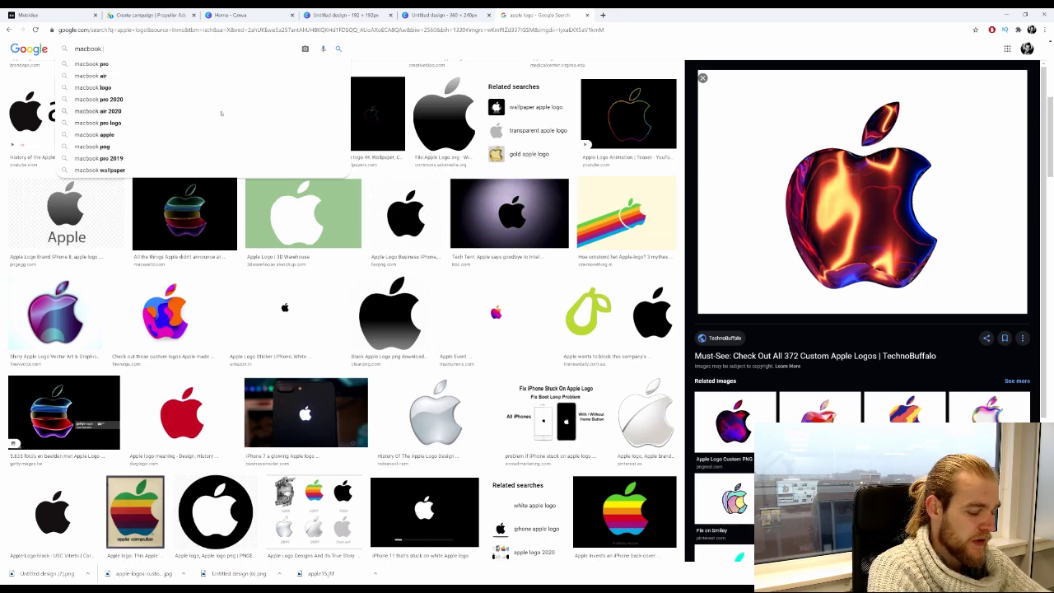
pyautogui.hotkey('ctrl', 'a')
pyautogui.write('Newes')
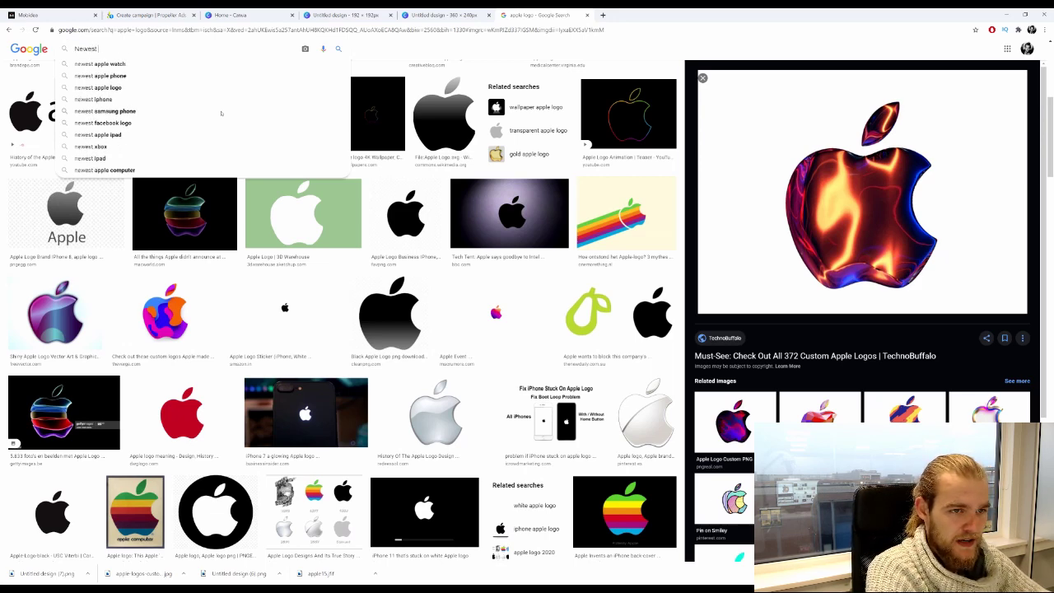
pyautogui.write('t macb')
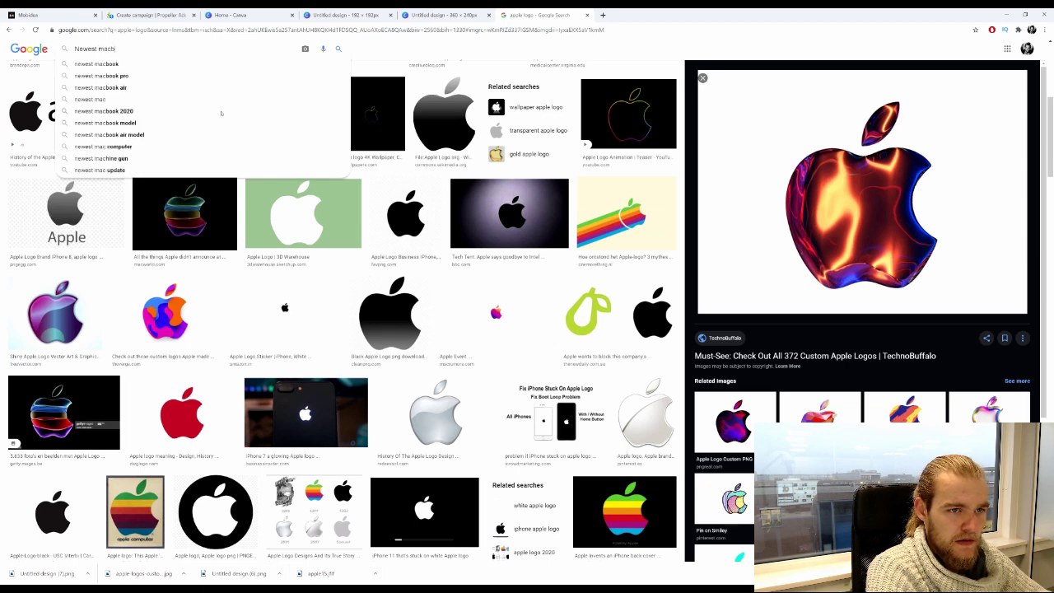
pyautogui.write('ook?')
pyautogui.press('Return')
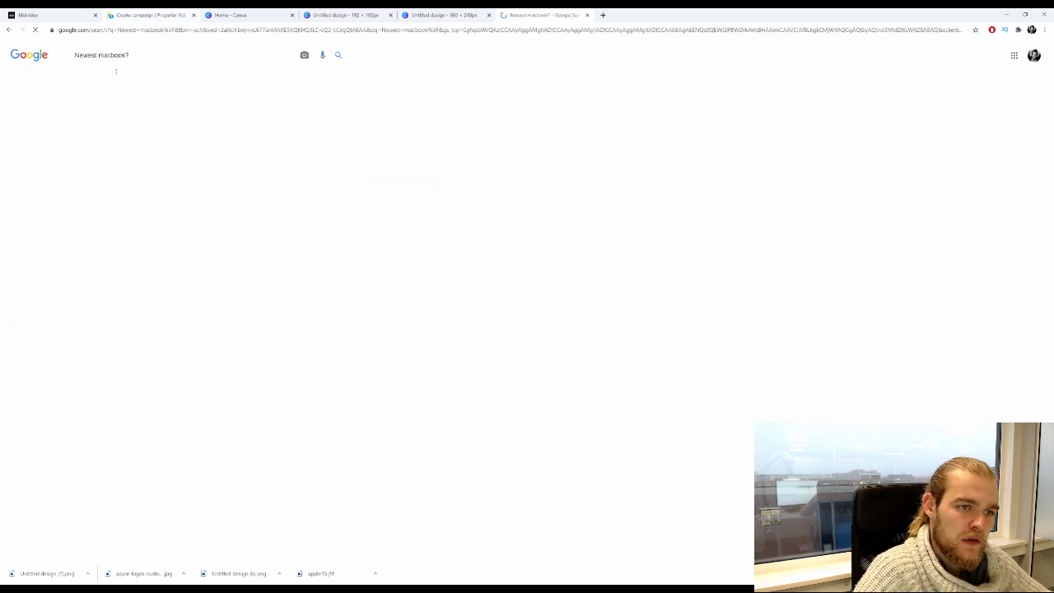
pyautogui.click(85, 78)
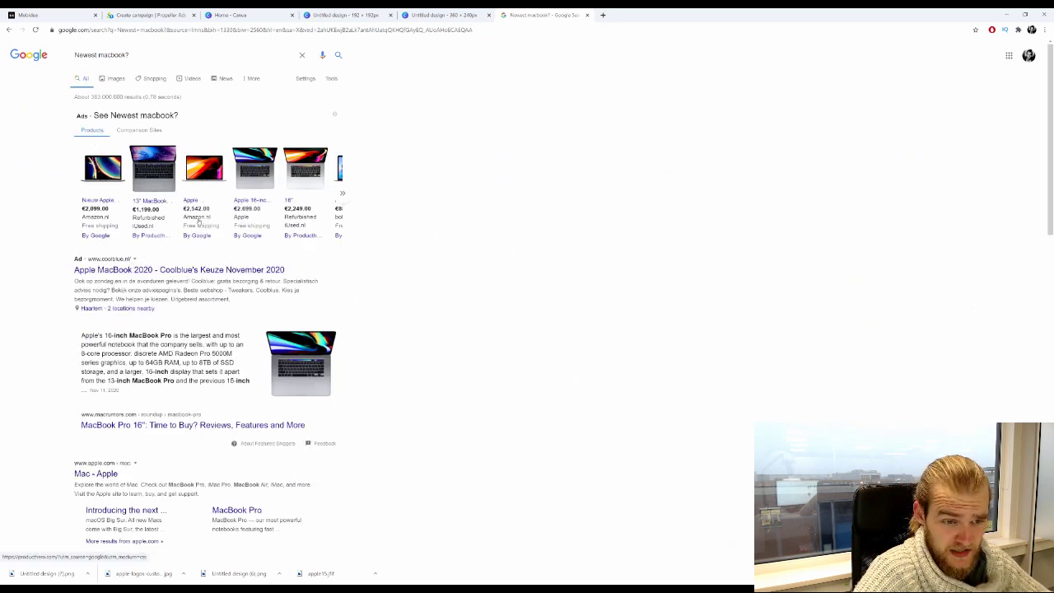
# Search Google for "macbook 2020" and show the image results
pyautogui.tripleClick(167, 57)
pyautogui.write('cb')
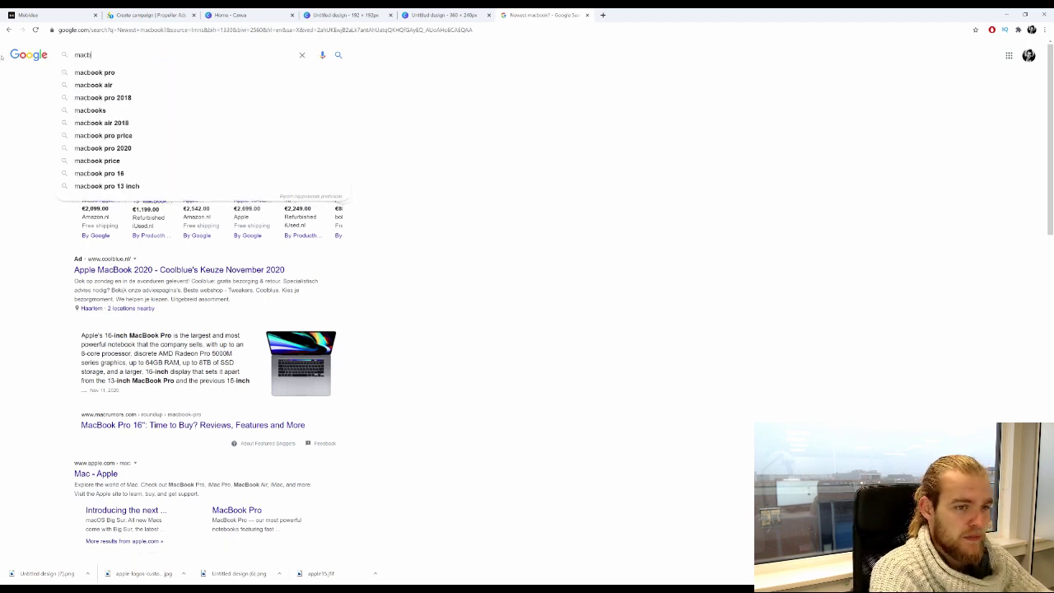
pyautogui.write('ook 2020')
pyautogui.press('Return')
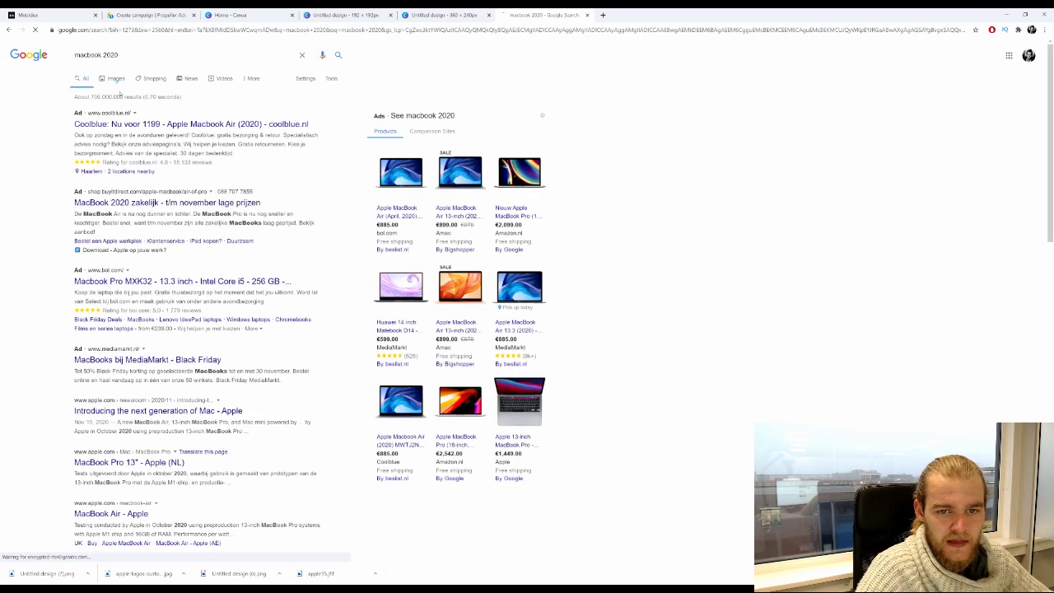
pyautogui.click(115, 78)
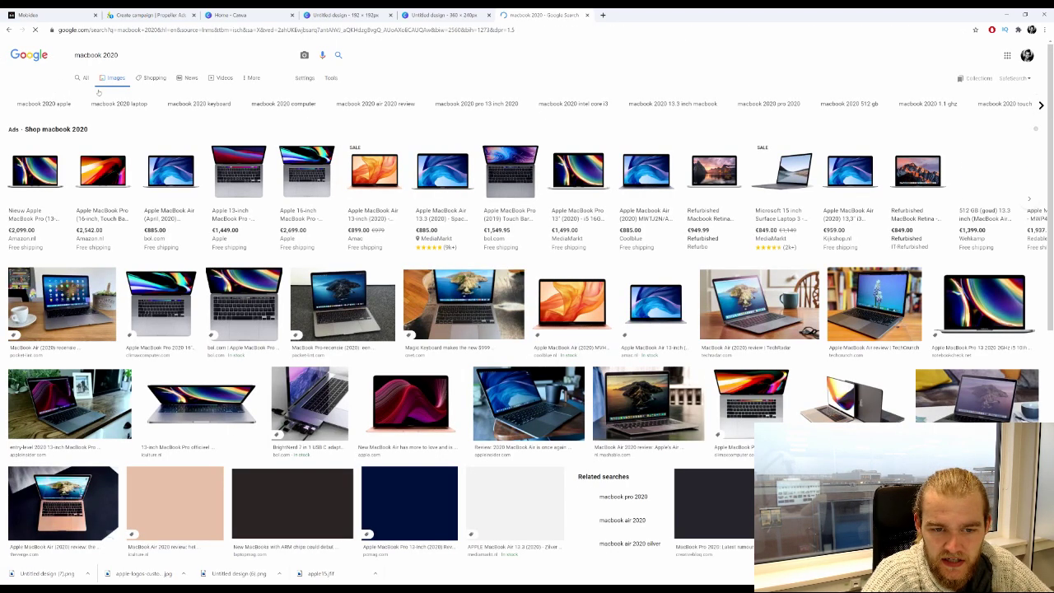
# Browse the macbook 2020 images for a suitable banner photo, previewing the NotebookCheck picture of two back-to-back MacBooks
pyautogui.scroll(-2, 657, 267)
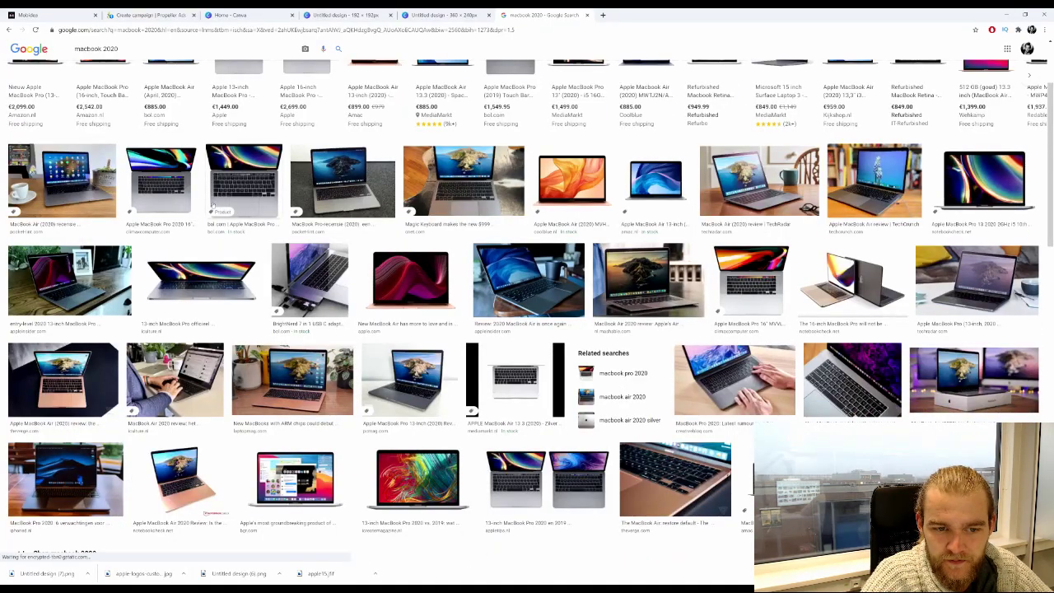
pyautogui.scroll(-3, 228, 197)
pyautogui.scroll(-5, 227, 198)
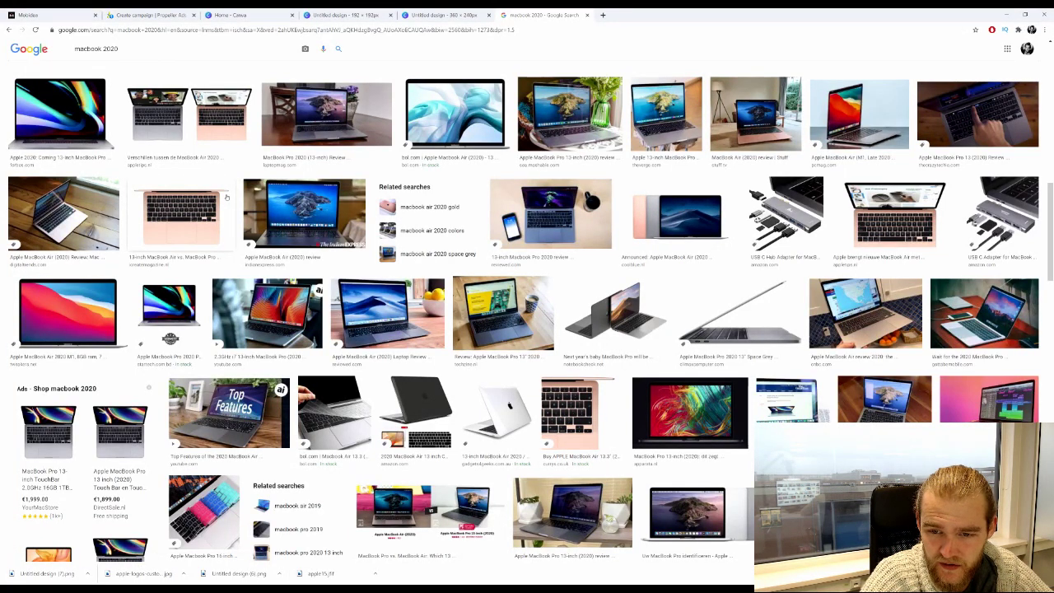
pyautogui.scroll(-2, 683, 350)
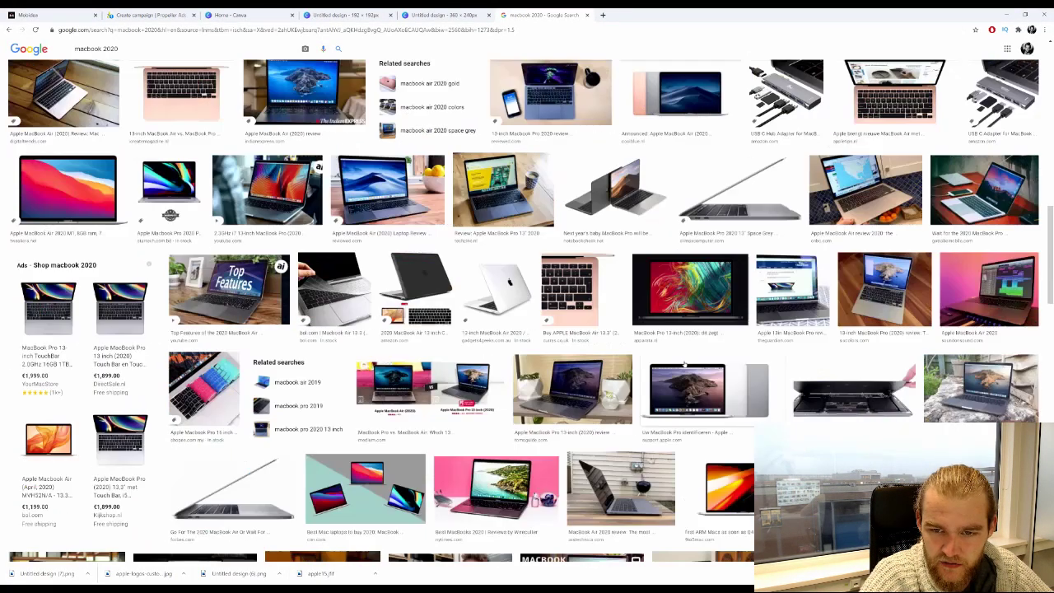
pyautogui.click(613, 191)
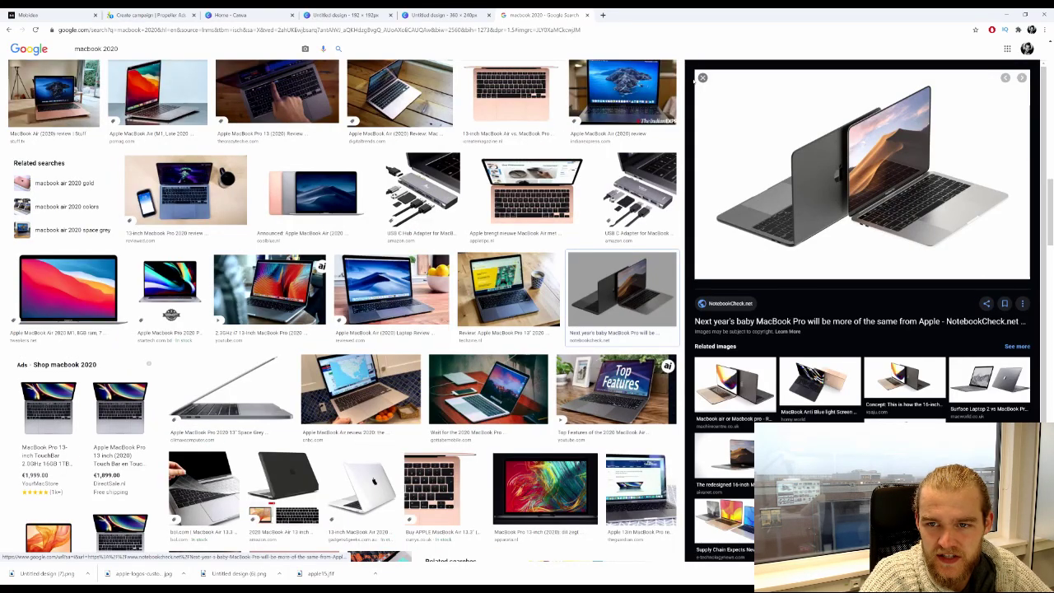
pyautogui.click(702, 77)
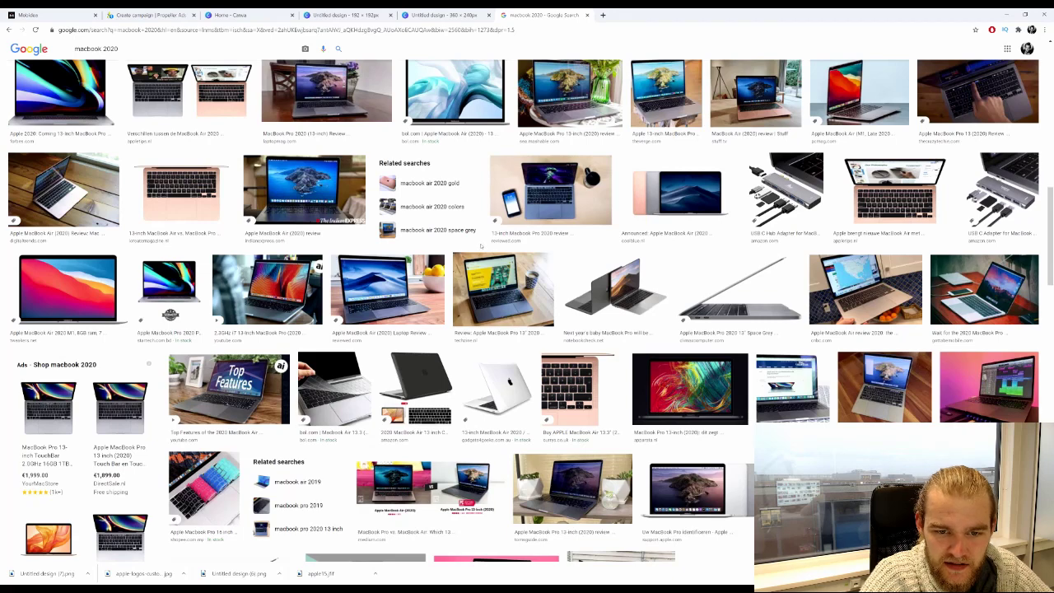
pyautogui.scroll(-1, 481, 245)
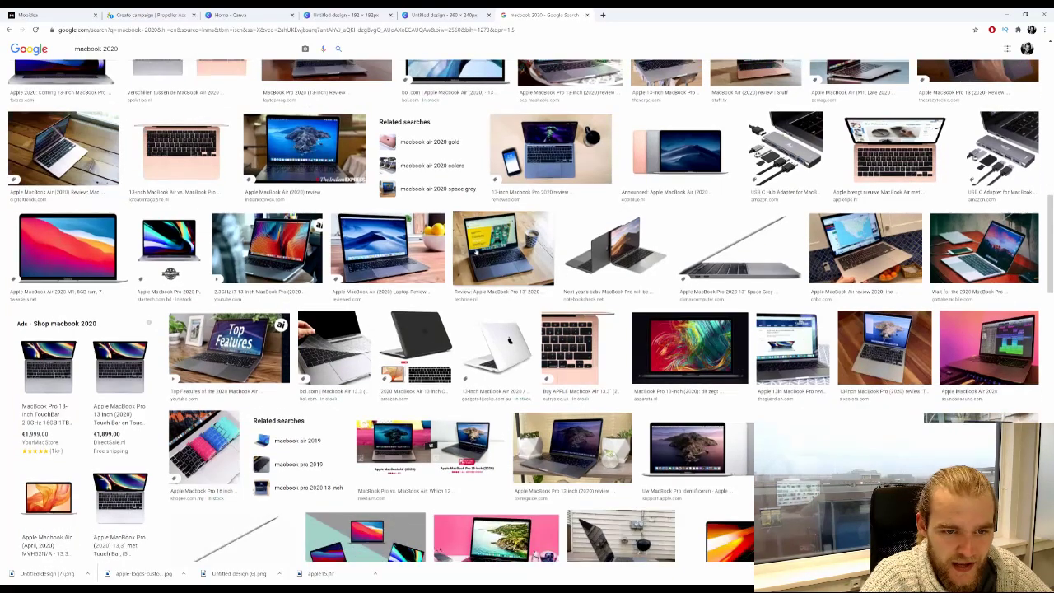
# From the YouTube 13-inch MacBook Pro review image, open the related AppleInsider photo of the laptop beside a candle and save it as JPG
pyautogui.click(322, 247)
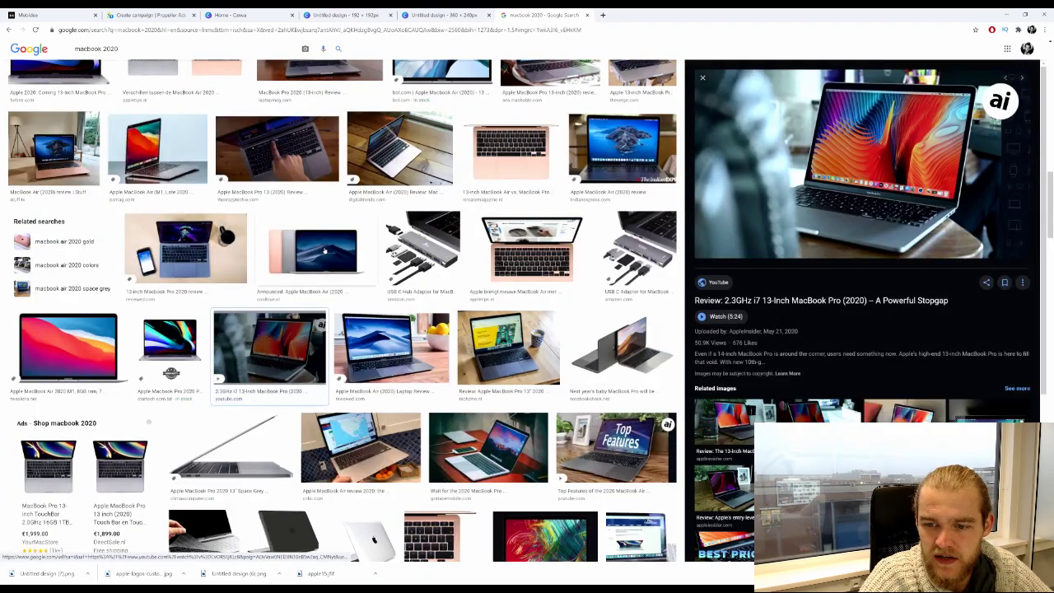
pyautogui.scroll(-3, 324, 250)
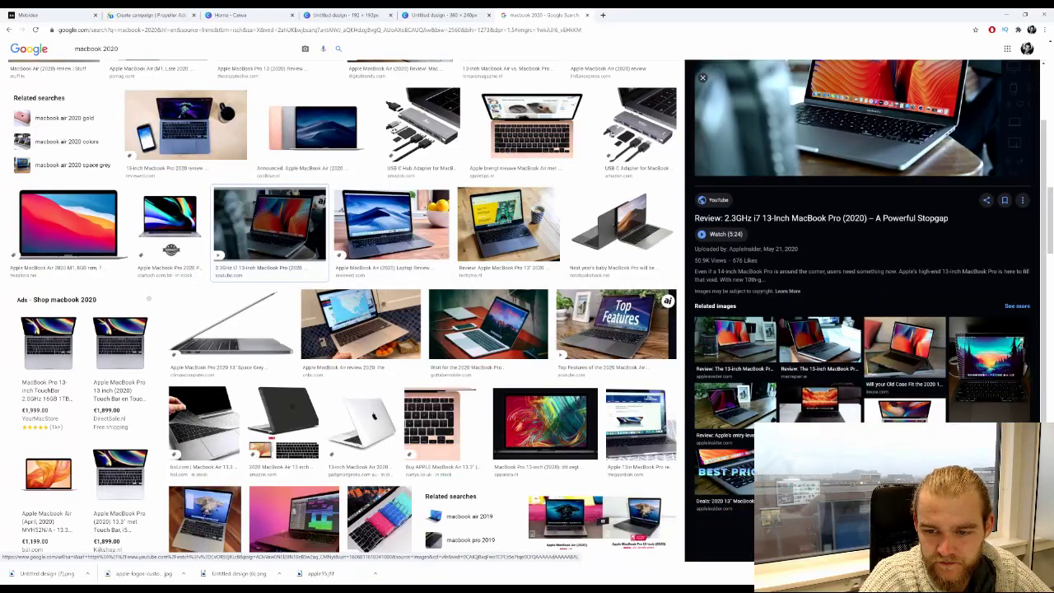
pyautogui.click(757, 343)
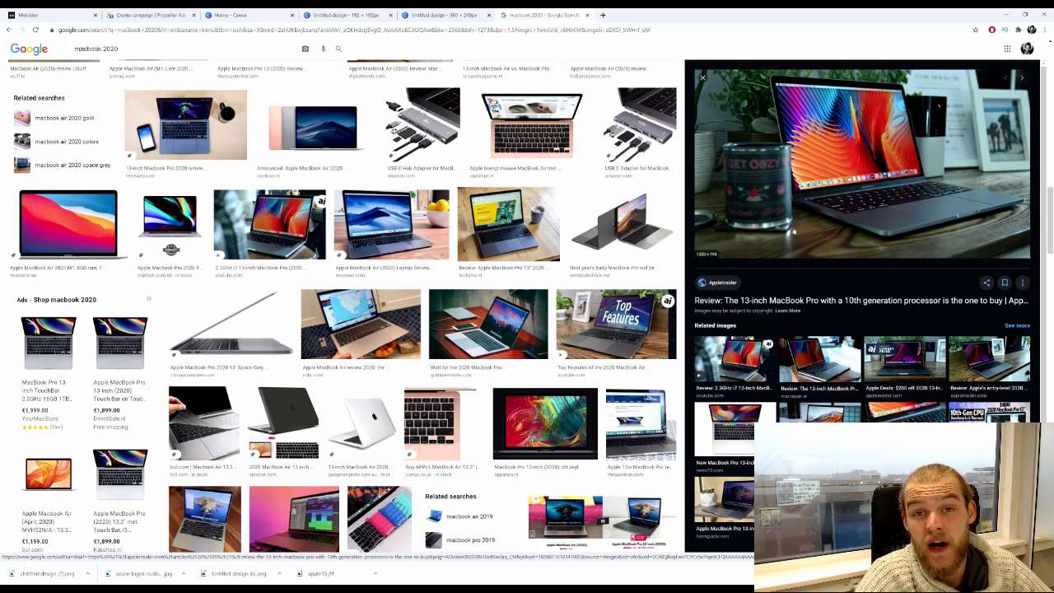
pyautogui.rightClick(796, 175)
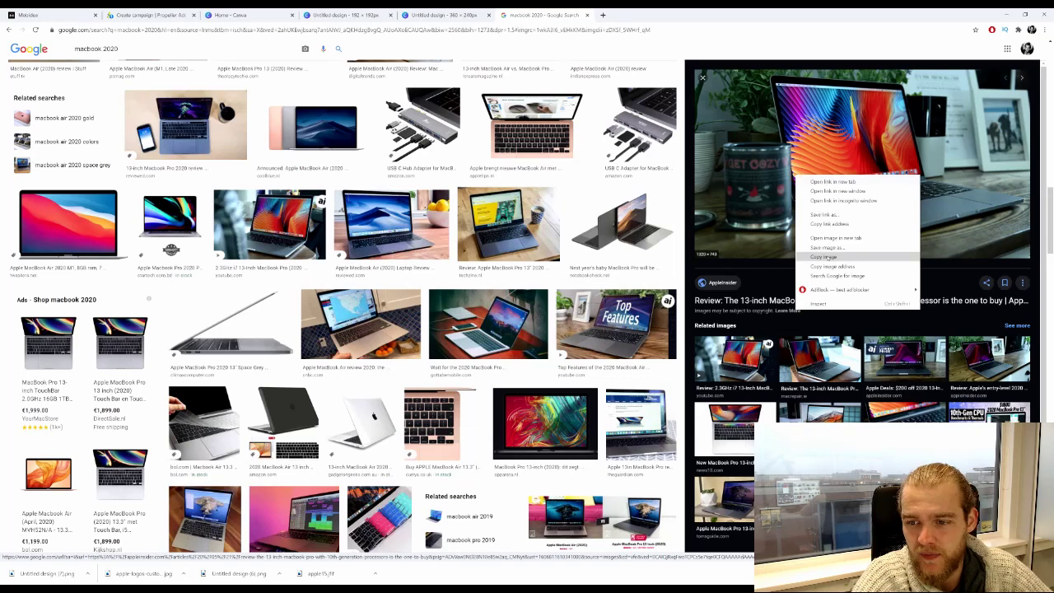
pyautogui.click(824, 256)
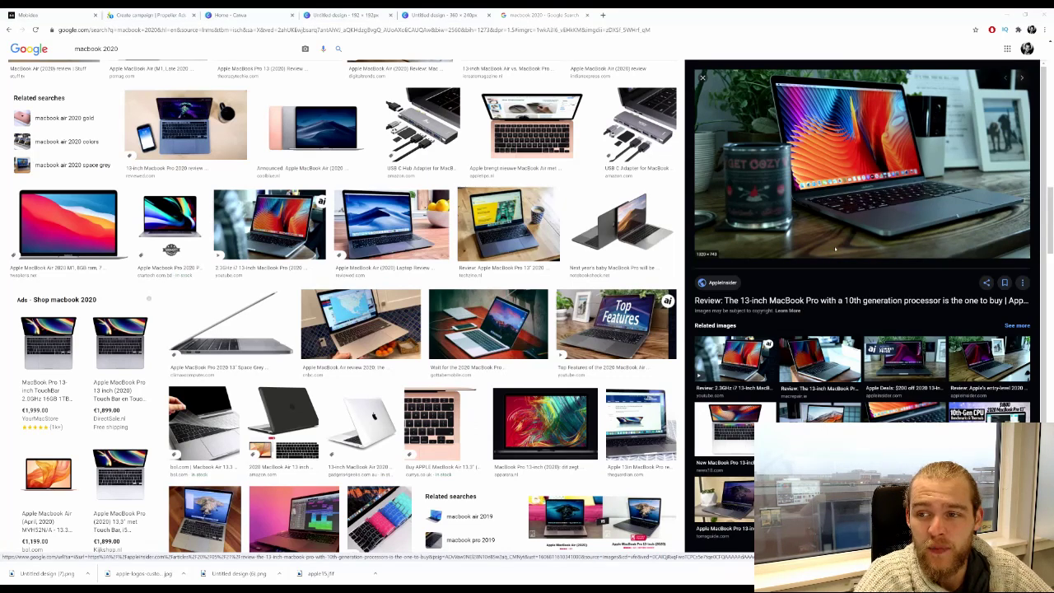
pyautogui.click(657, 318)
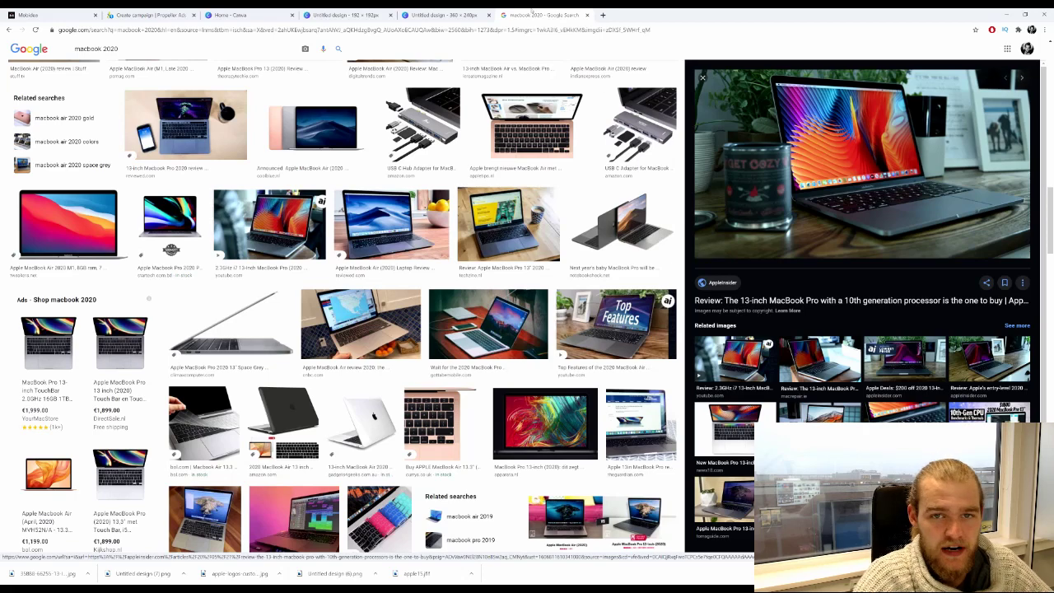
# Upload the saved MacBook photo to the 360 × 240 px Canva design, fill the page with it and download the design as PNG
pyautogui.click(441, 15)
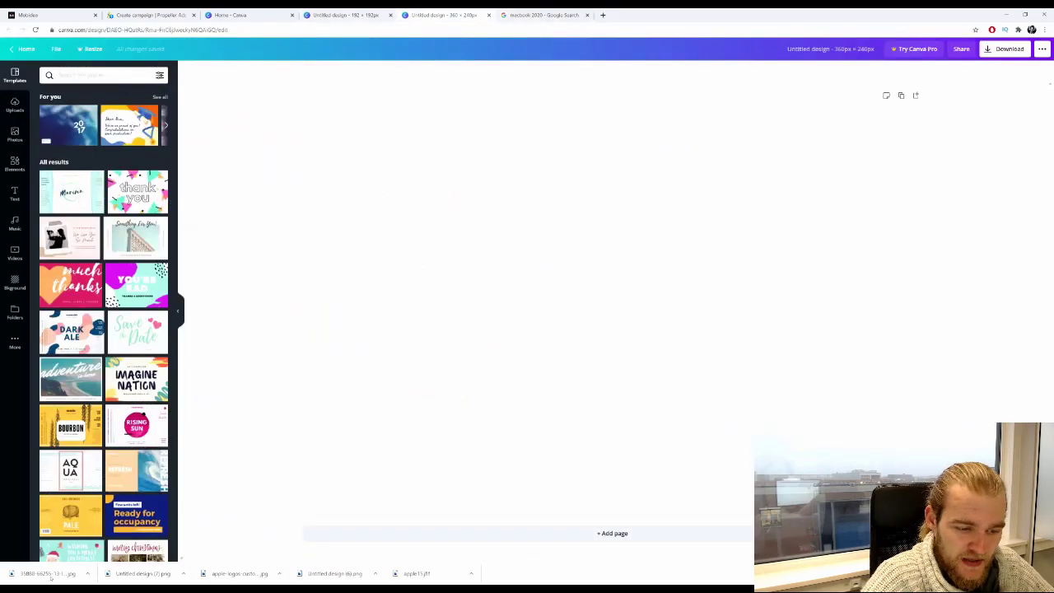
pyautogui.moveTo(39, 572); pyautogui.dragTo(44, 294)
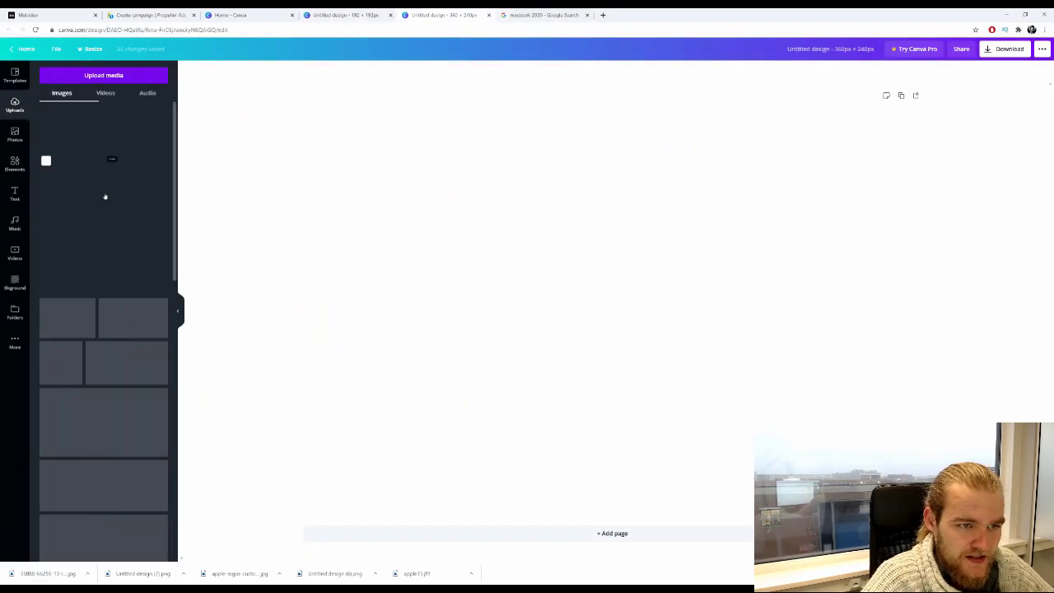
pyautogui.moveTo(76, 128); pyautogui.dragTo(308, 203)
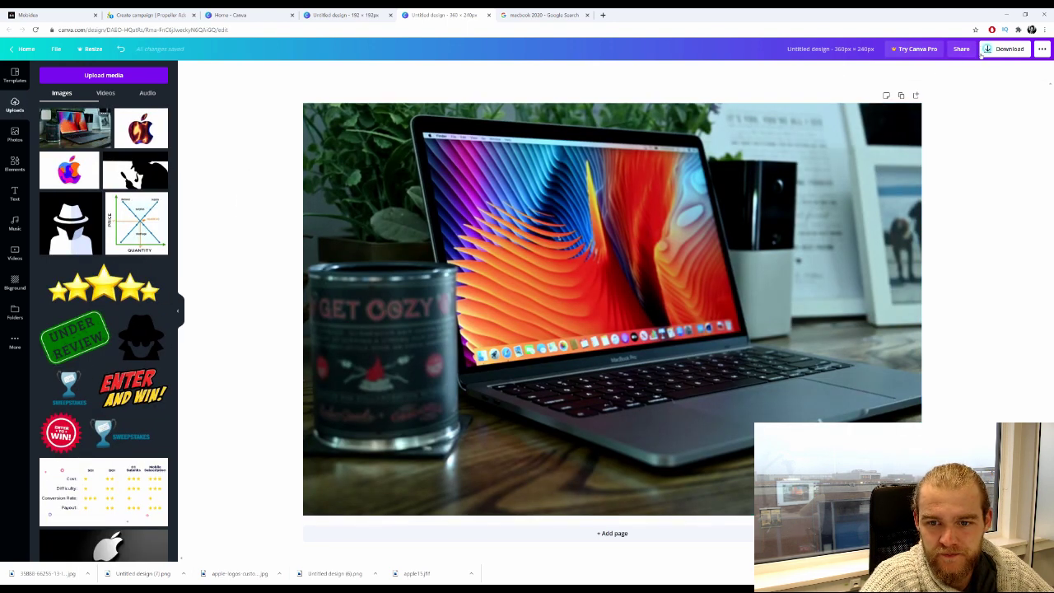
pyautogui.click(1005, 48)
pyautogui.click(971, 189)
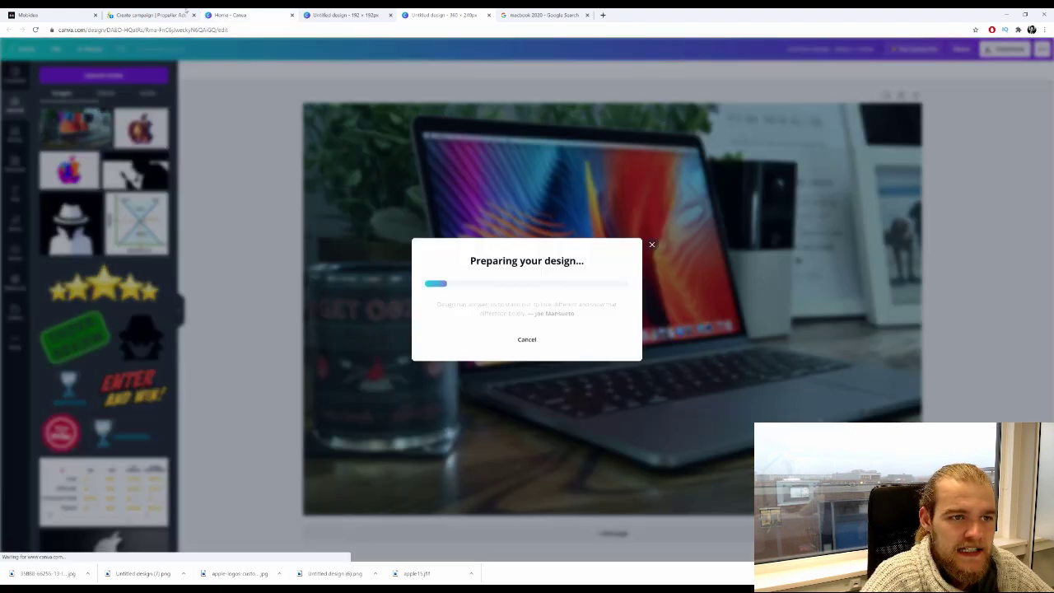
# Upload Untitled design (8).png as Creative 1's 360×240 image in the PropellerAds campaign form, accepting the full-image crop
pyautogui.click(148, 15)
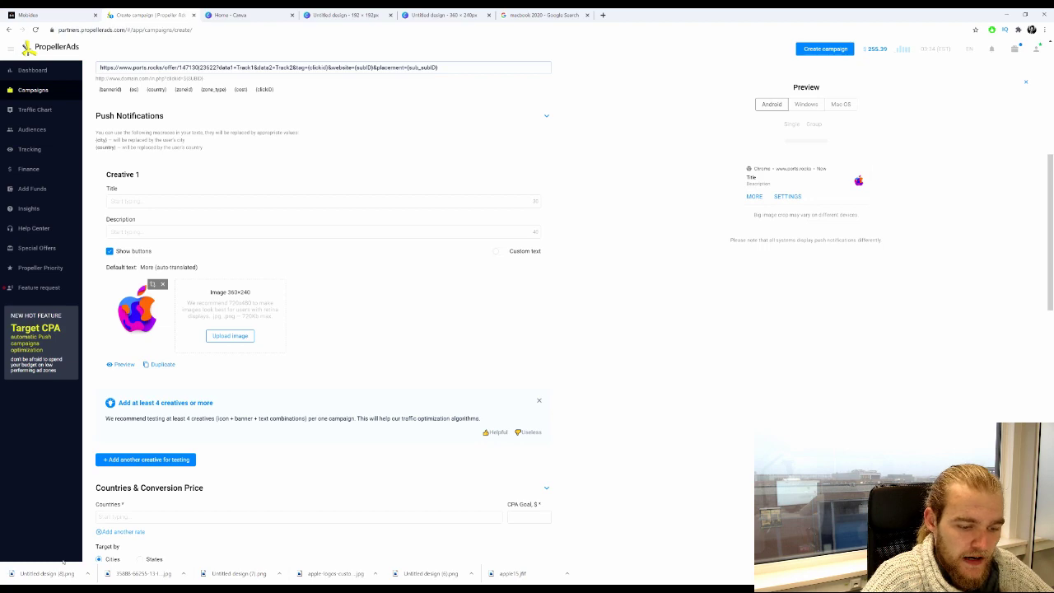
pyautogui.moveTo(41, 573); pyautogui.dragTo(245, 306)
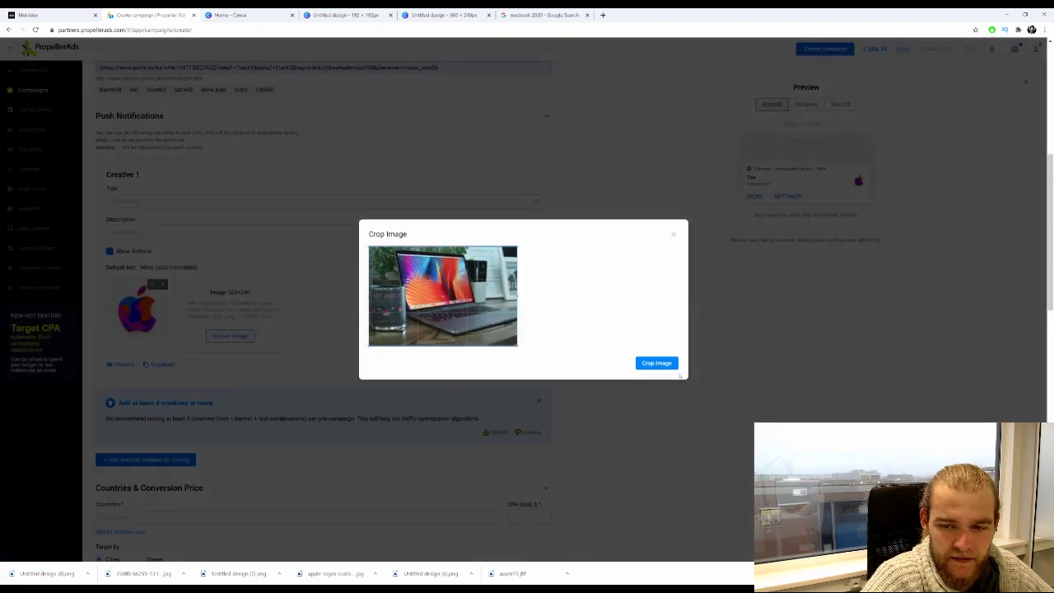
pyautogui.click(658, 362)
# Enter "Get Your MacBook" as Creative 1's title
pyautogui.click(182, 205)
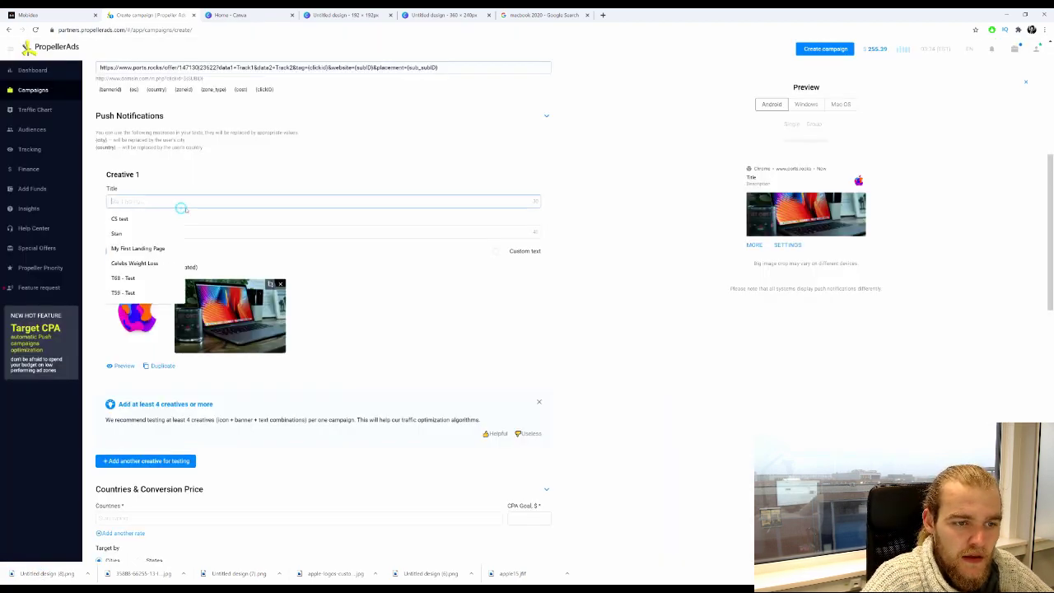
pyautogui.scroll(1, 330, 247)
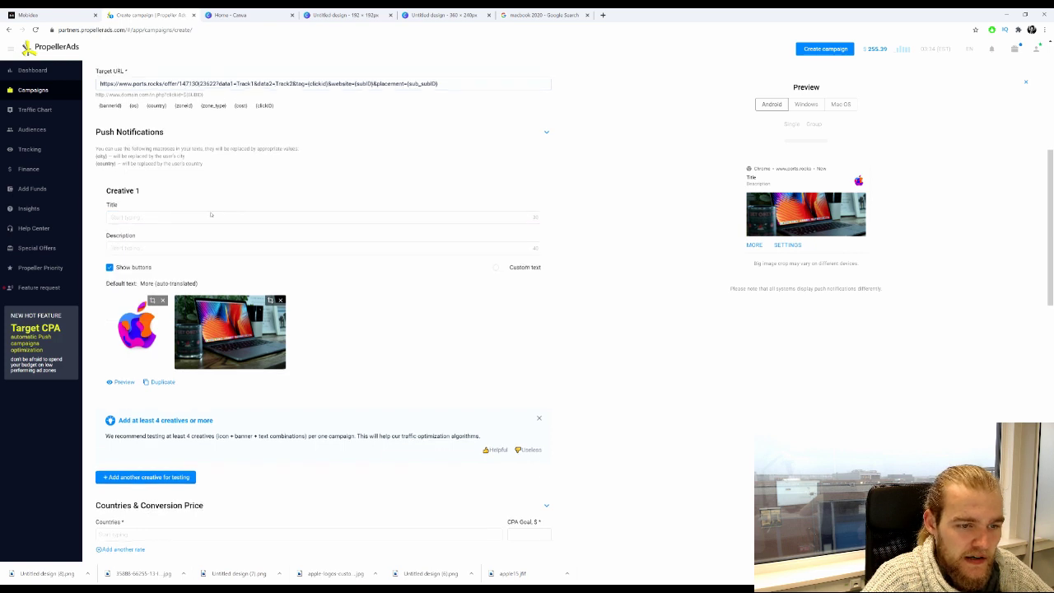
pyautogui.click(330, 242)
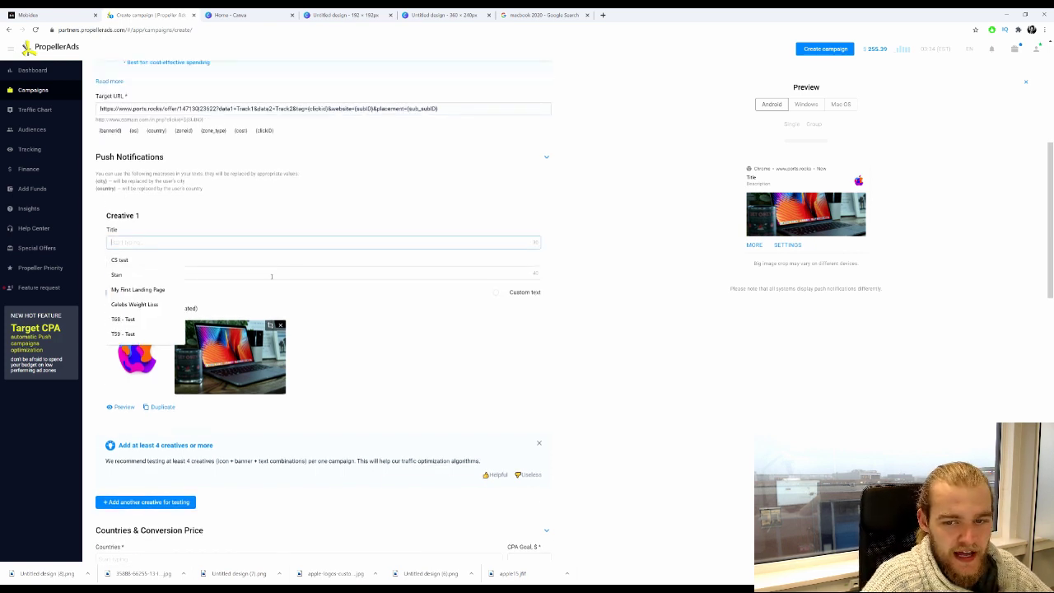
pyautogui.press('Tab')
pyautogui.click(278, 242)
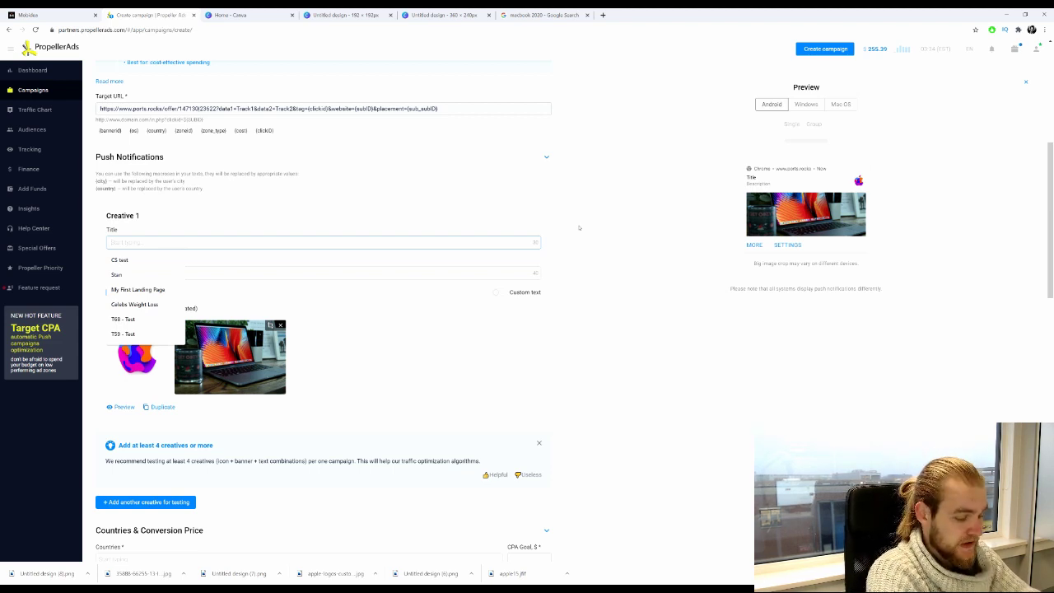
pyautogui.write('Get')
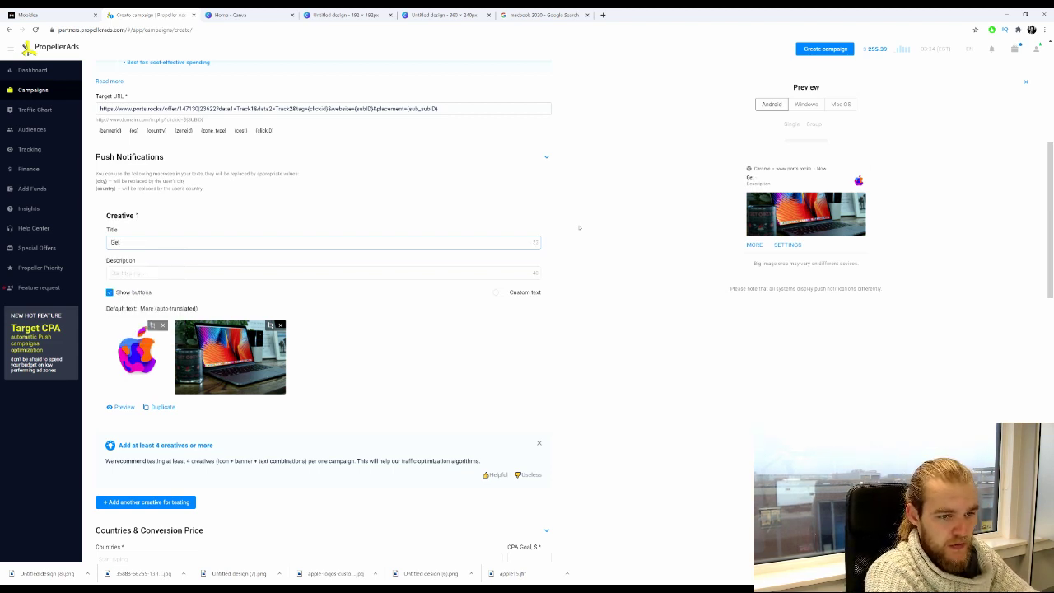
pyautogui.write(' Your')
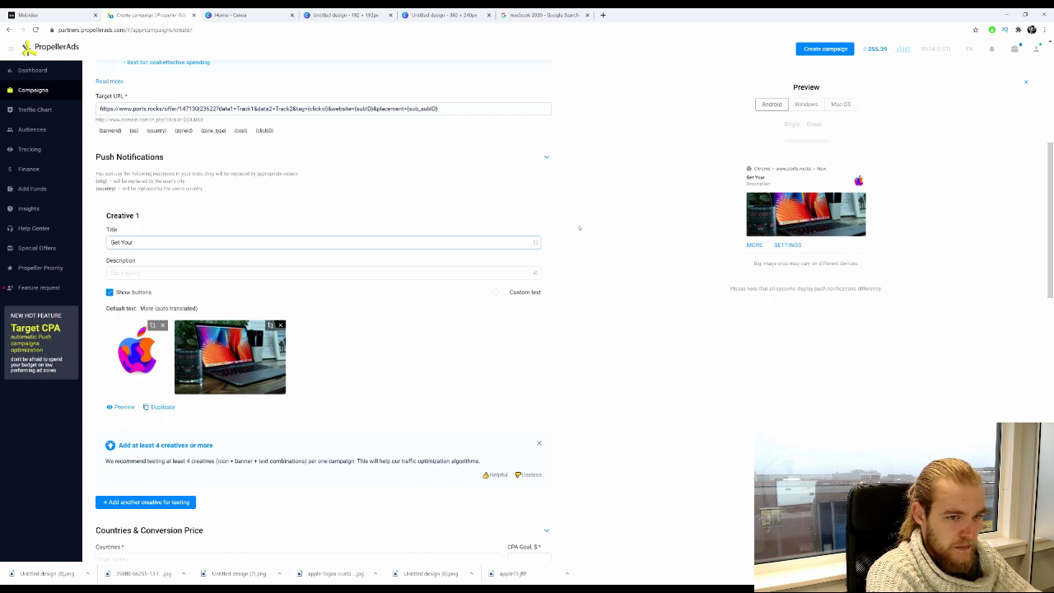
pyautogui.write('M')
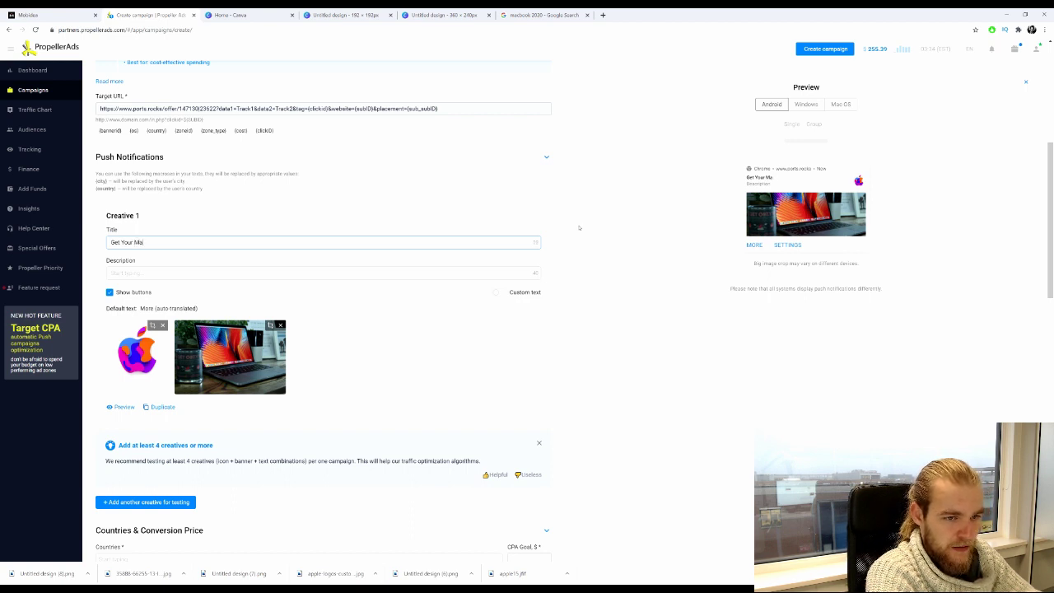
pyautogui.write('acBook')
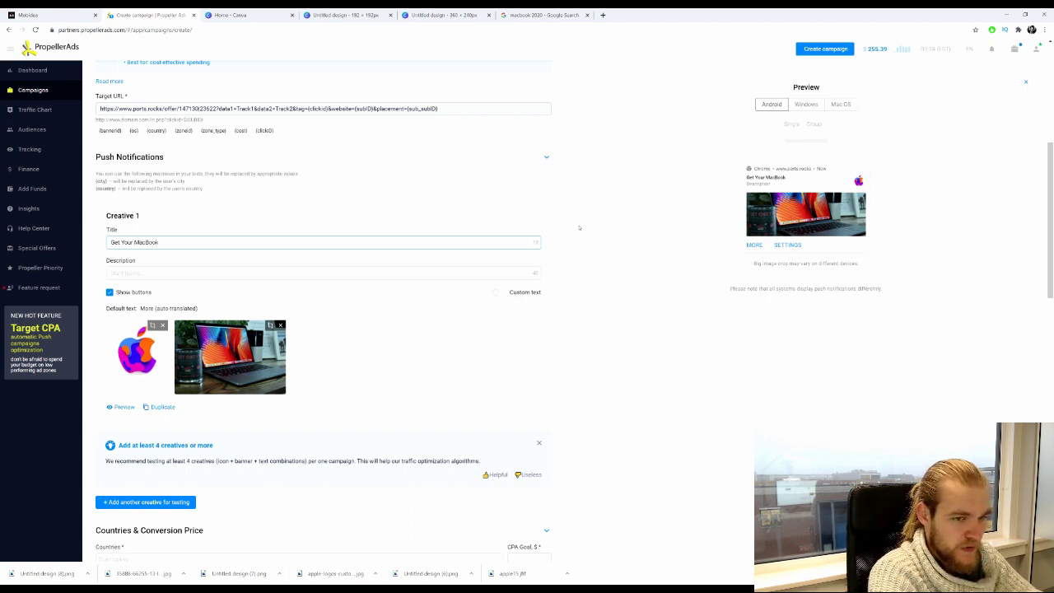
# Complete Creative 1's title so that it reads "Get Your MacBook 2020 for FREE"
pyautogui.write(' 2020 for f')
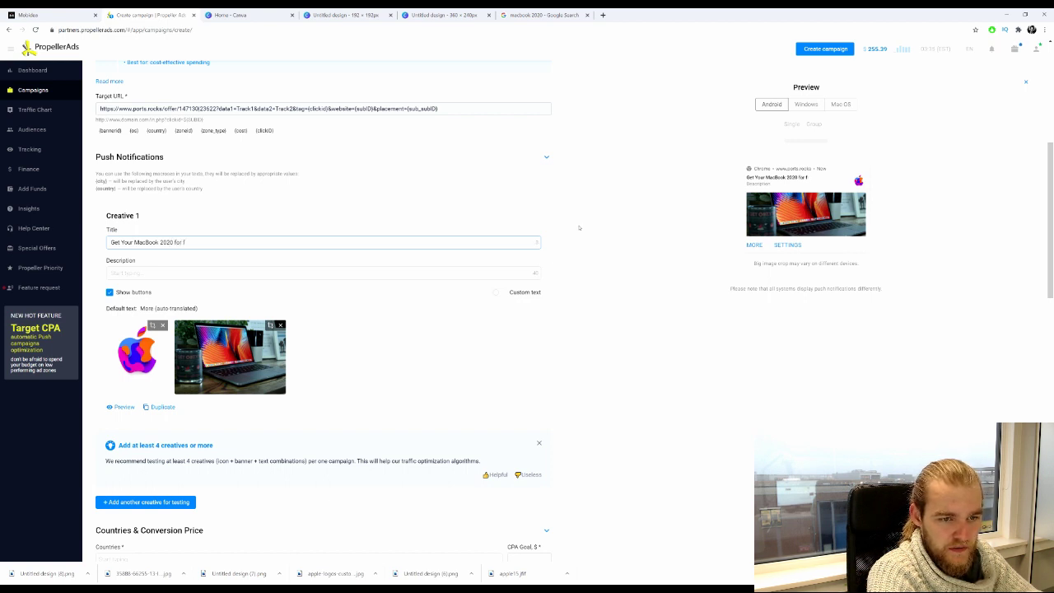
pyautogui.write('REE')
pyautogui.press('Tab')
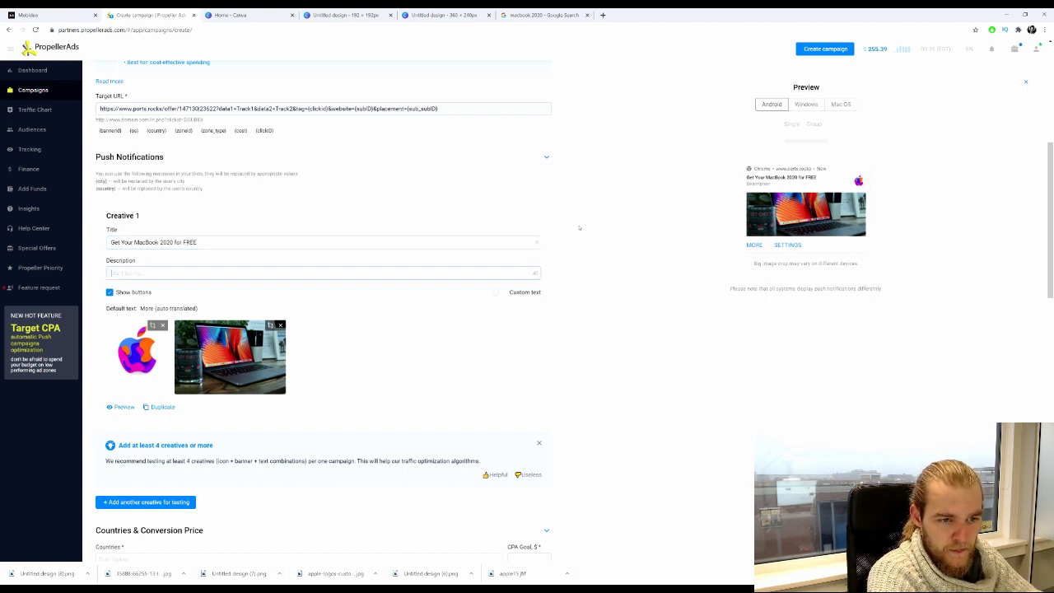
pyautogui.write('Ente')
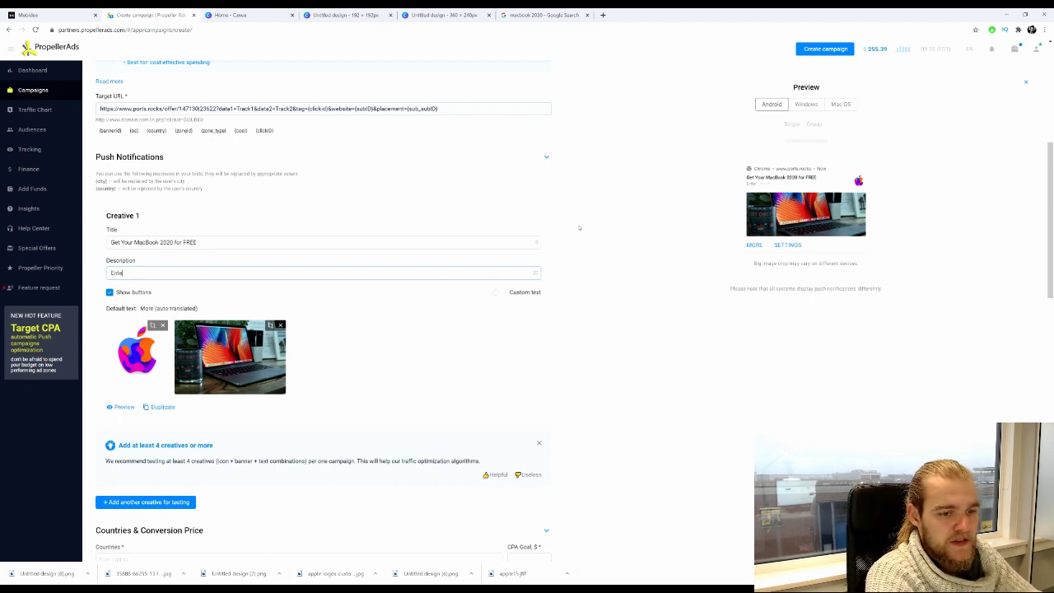
pyautogui.write('r now and')
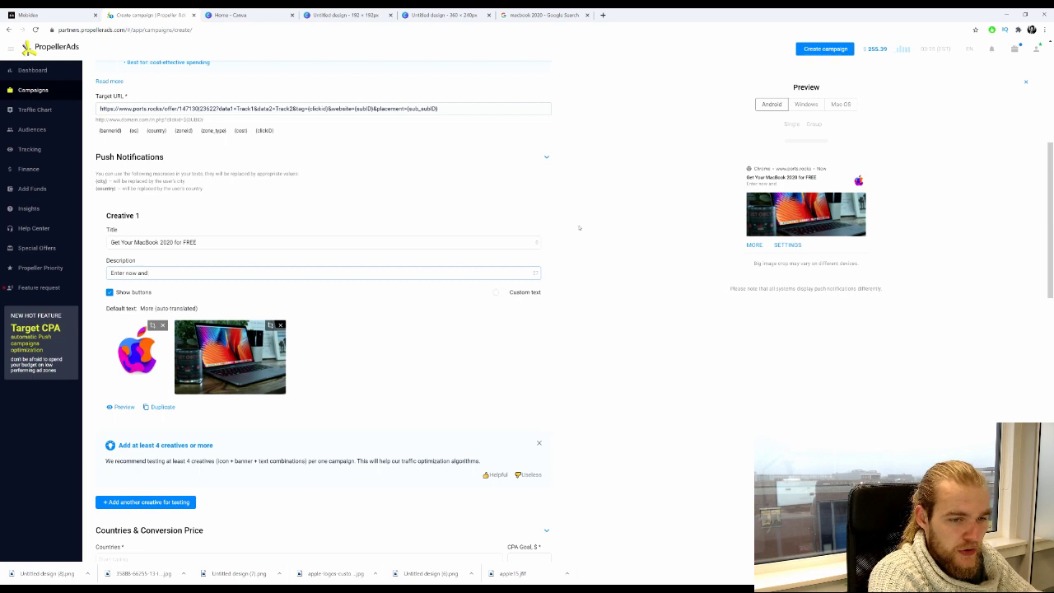
pyautogui.write(' you')
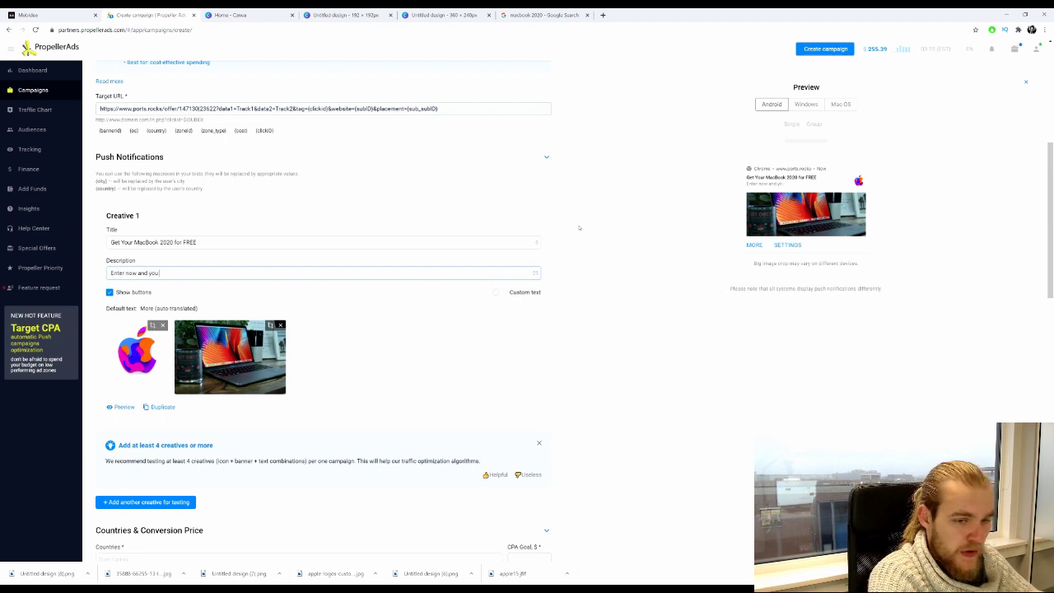
pyautogui.write(' might')
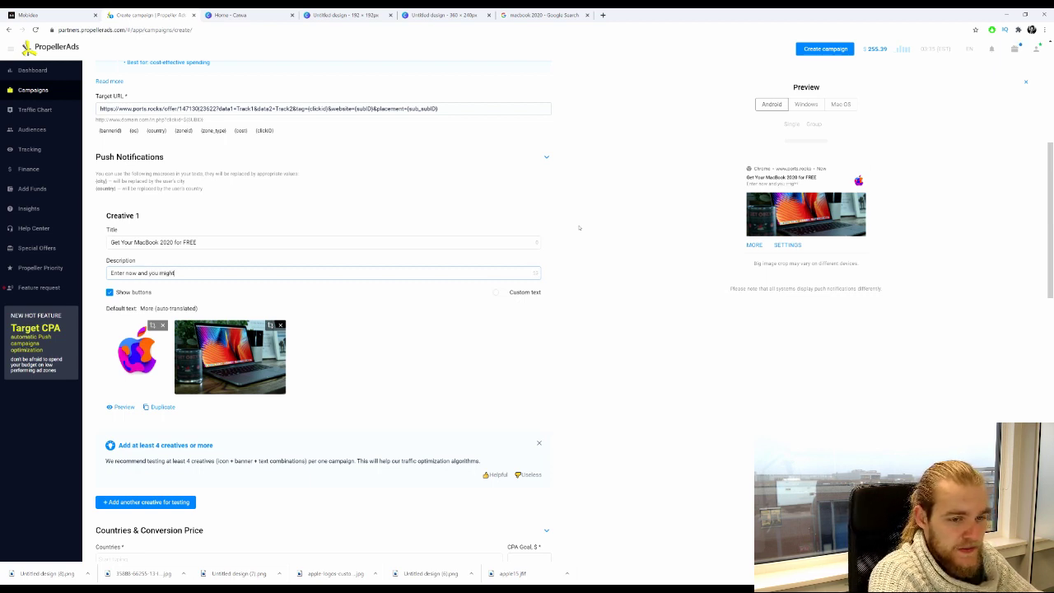
pyautogui.write(' win a brand')
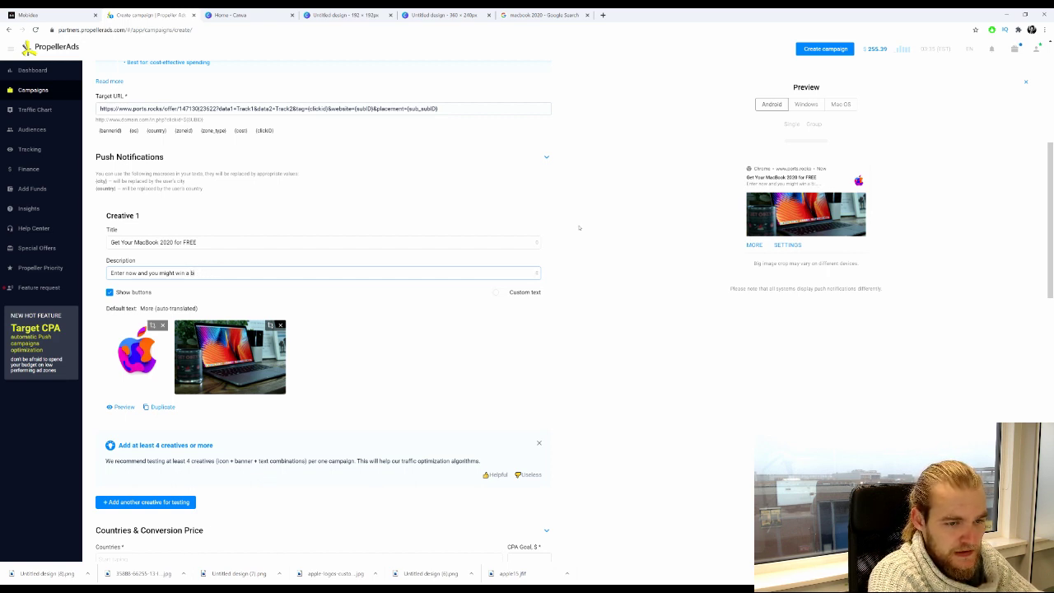
pyautogui.hotkey('ctrl', 'a')
pyautogui.press('BackSpace')
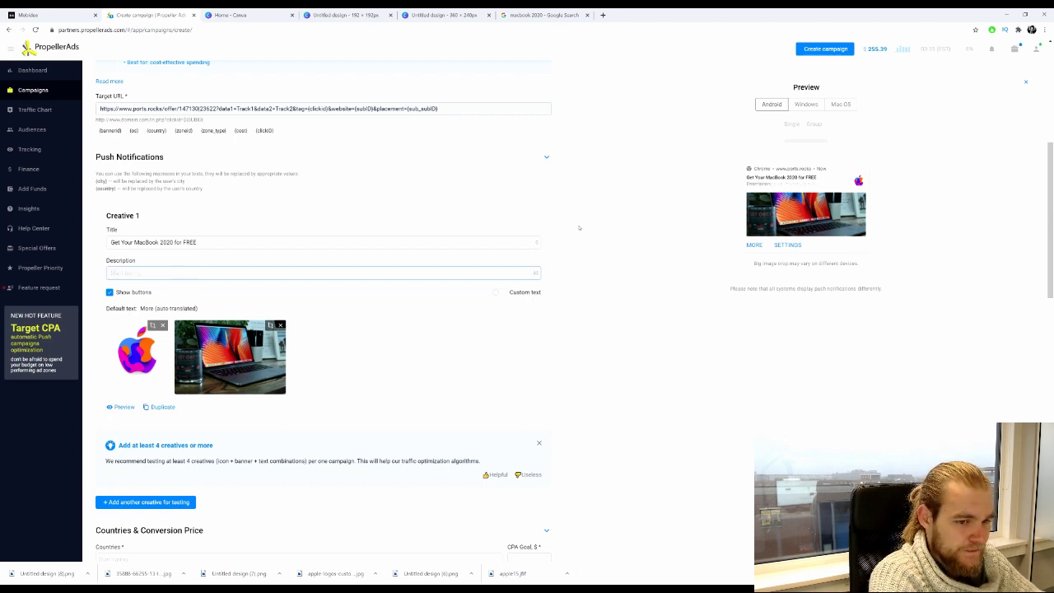
# Enter "Enter now and get your free MacBook" as Creative 1's description
pyautogui.write('Ent')
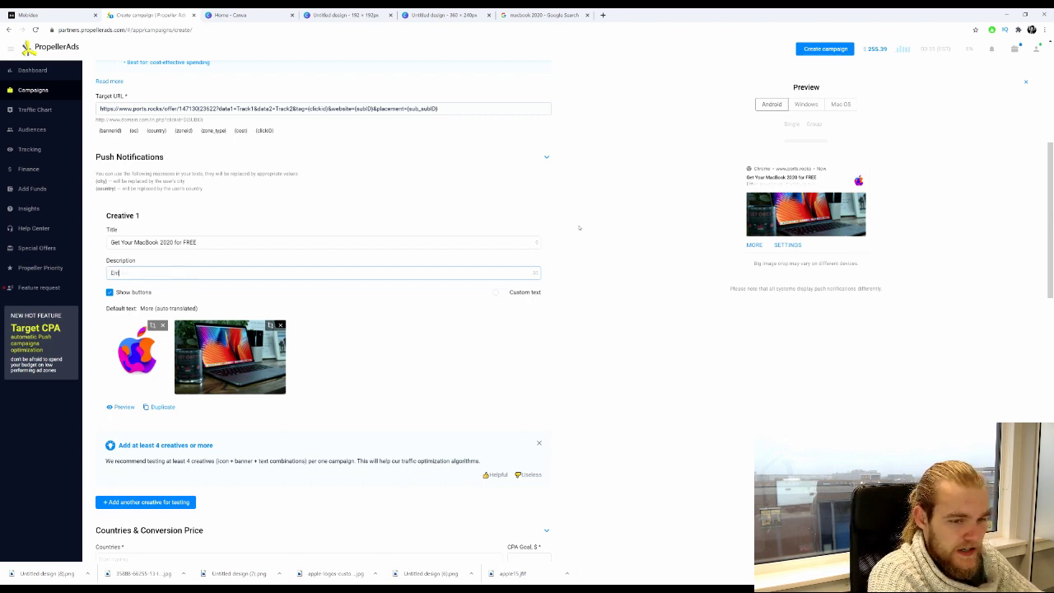
pyautogui.write('er now and g')
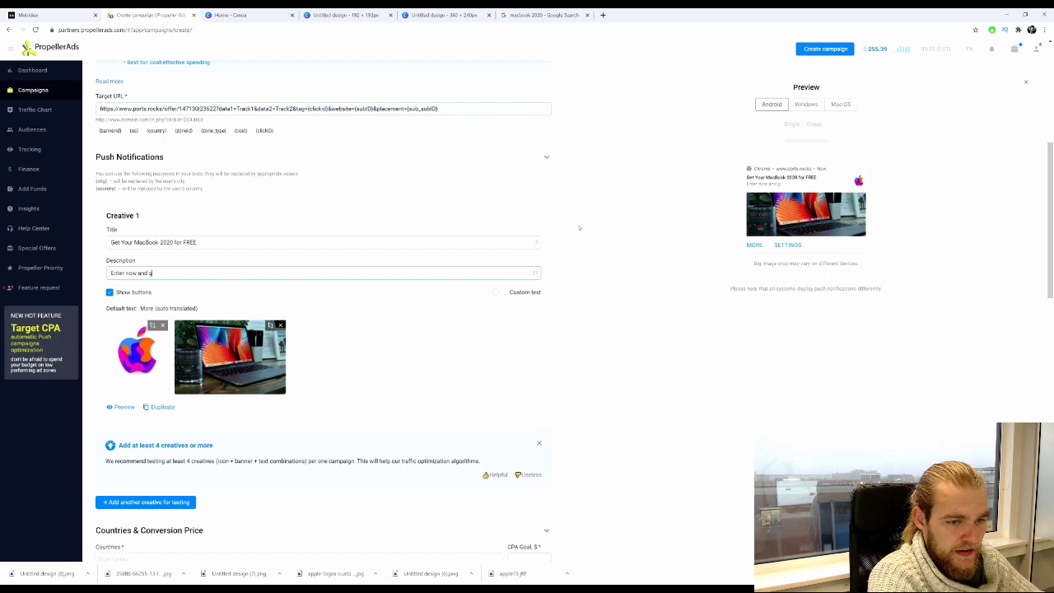
pyautogui.write('et your')
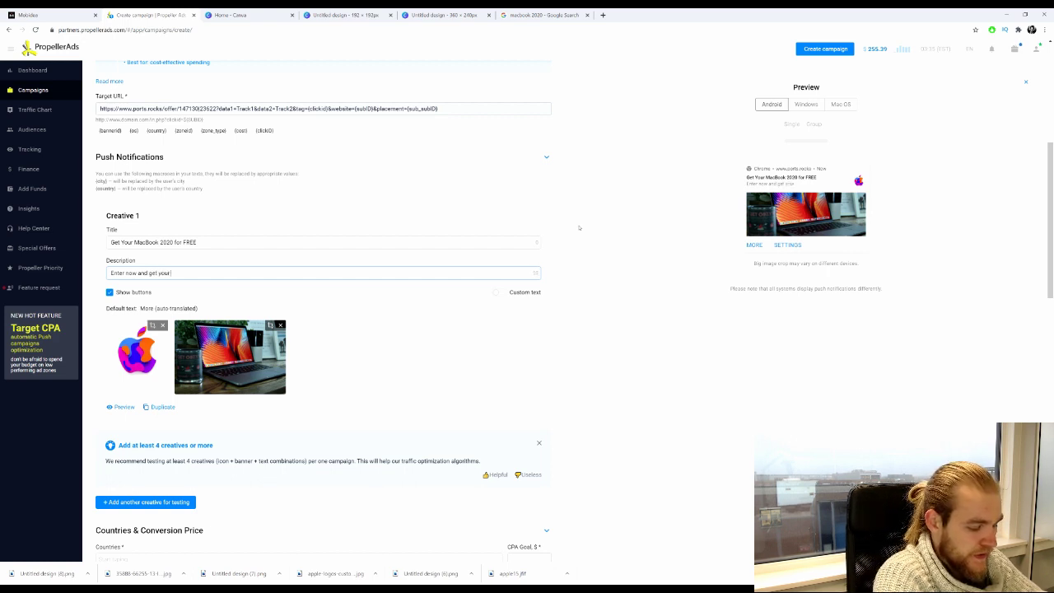
pyautogui.write(' free mac')
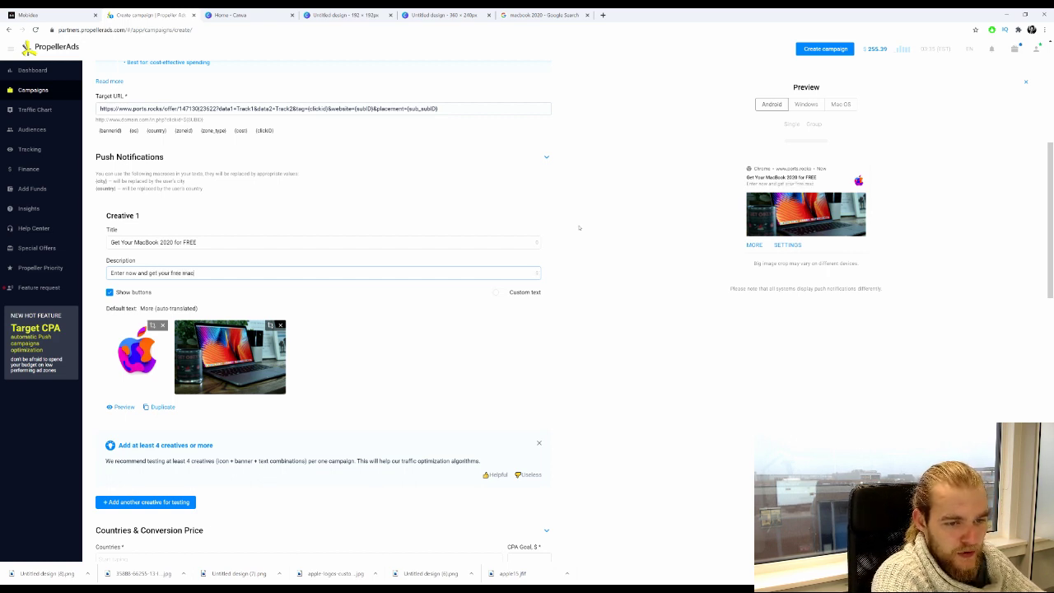
pyautogui.write('Book')
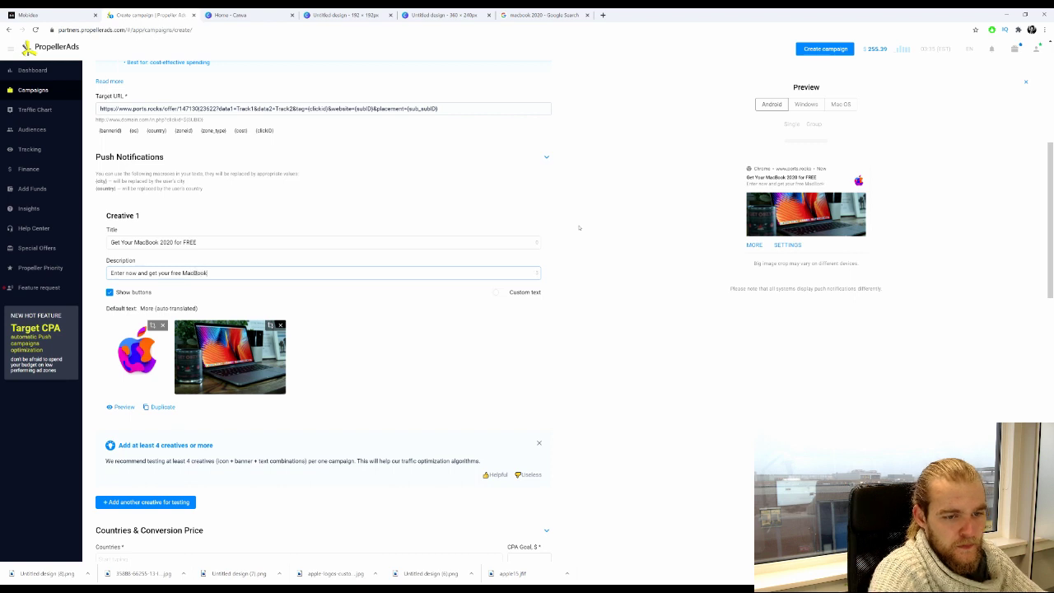
pyautogui.click(619, 394)
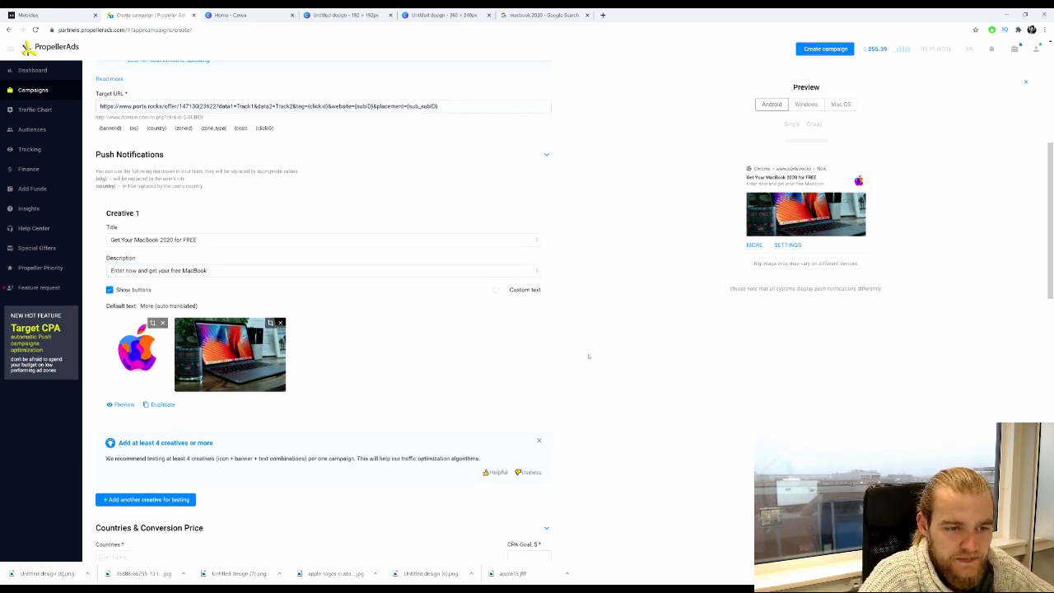
# Reopen the crop of Creative 1's 360×240 MacBook image and apply it with the full image area selected
pyautogui.scroll(-2, 218, 252)
pyautogui.scroll(-1, 135, 162)
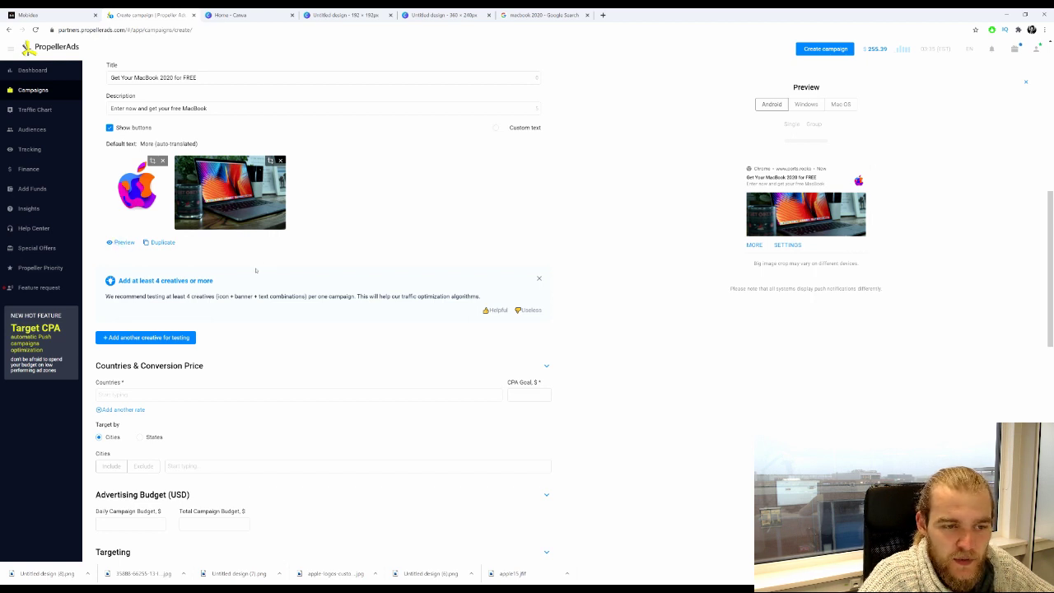
pyautogui.scroll(4, 732, 165)
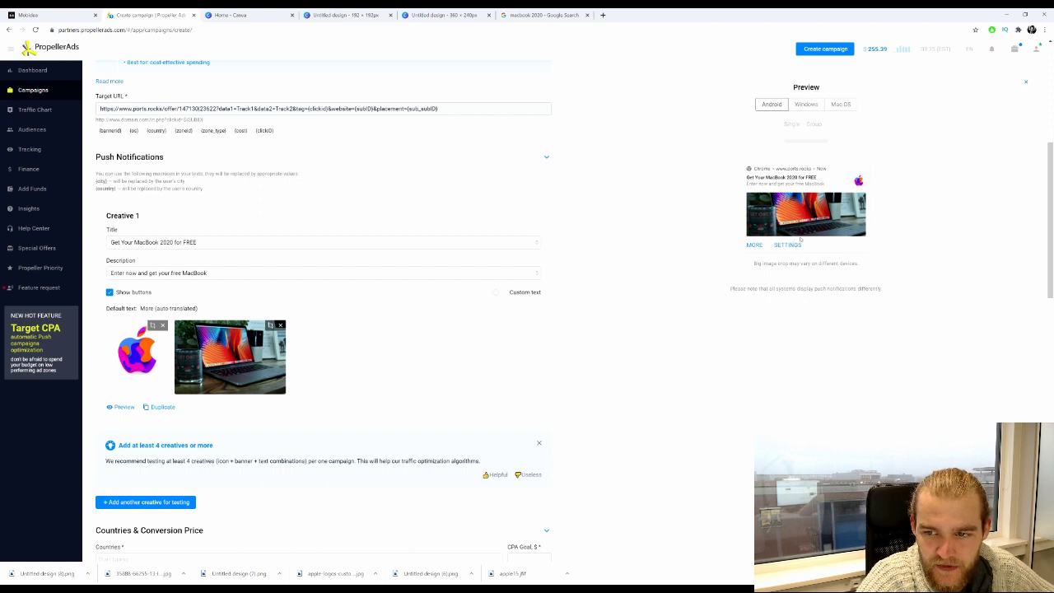
pyautogui.scroll(1, 812, 237)
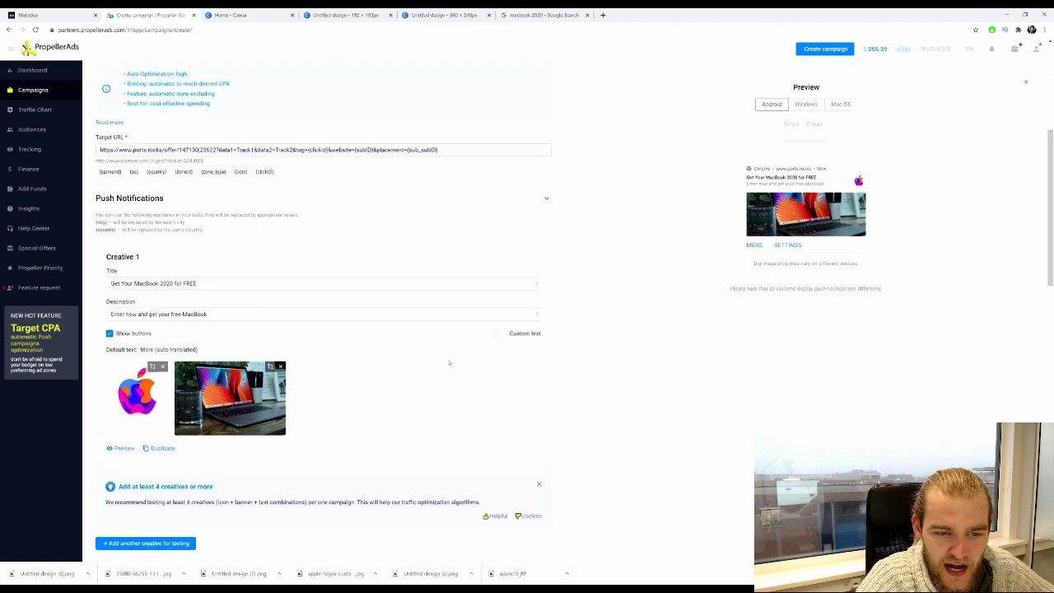
pyautogui.scroll(-2, 449, 362)
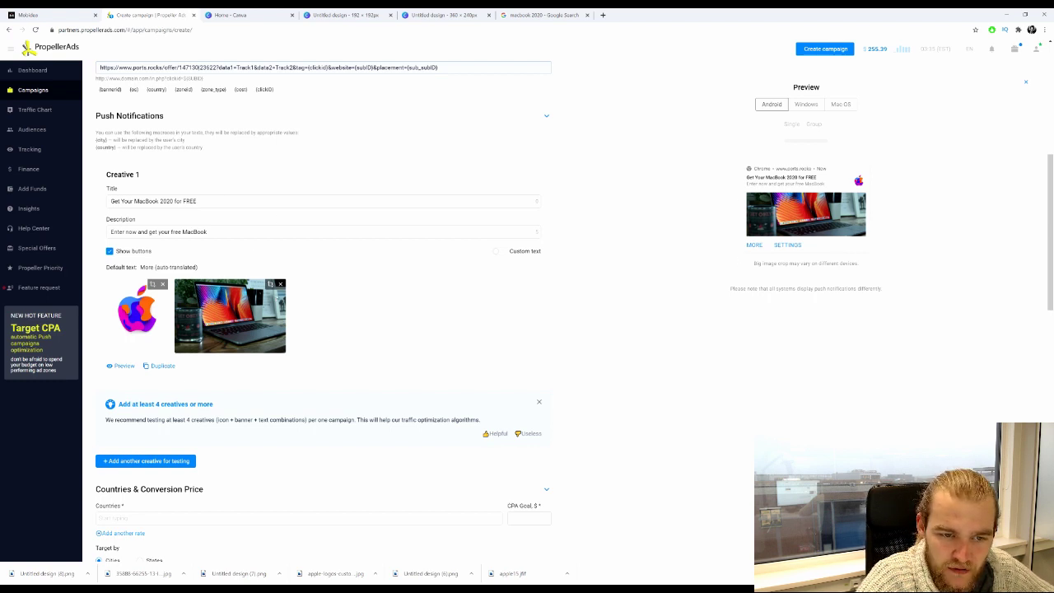
pyautogui.click(270, 284)
pyautogui.scroll(-2, 446, 286)
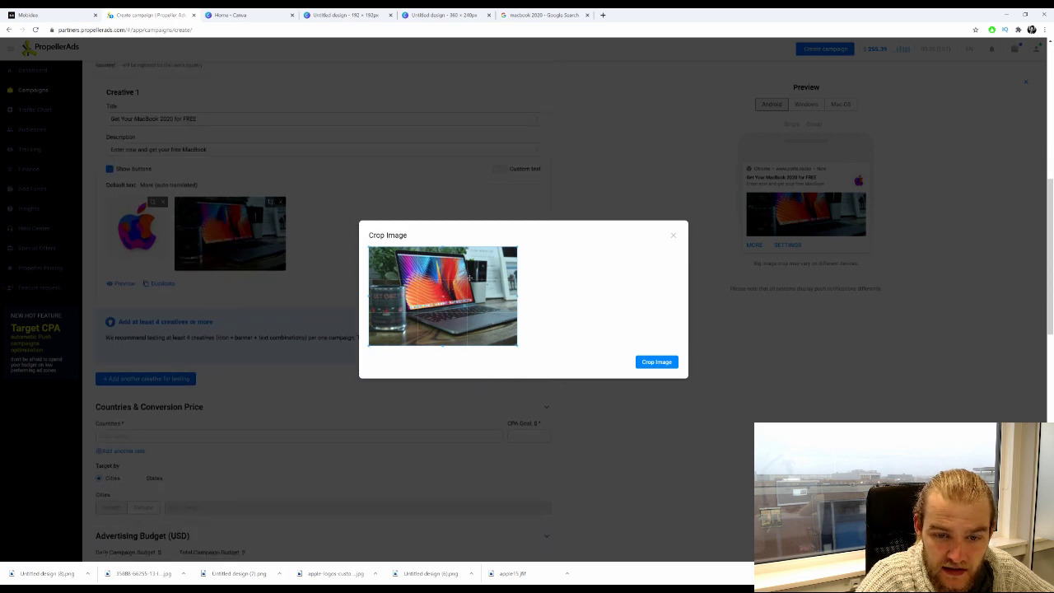
pyautogui.moveTo(469, 277)
pyautogui.mouseDown()
pyautogui.moveTo(469, 313)
pyautogui.moveTo(453, 288)
pyautogui.moveTo(465, 280)
pyautogui.mouseUp()
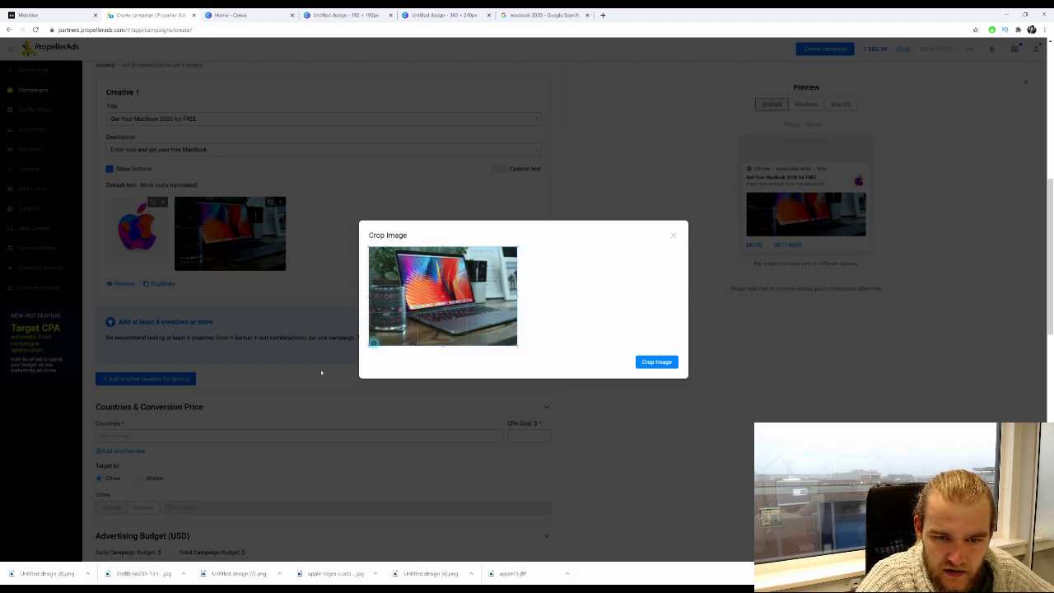
pyautogui.click(656, 362)
# Dismiss the "Add at least 4 creatives or more" recommendation below Creative 1
pyautogui.scroll(3, 808, 244)
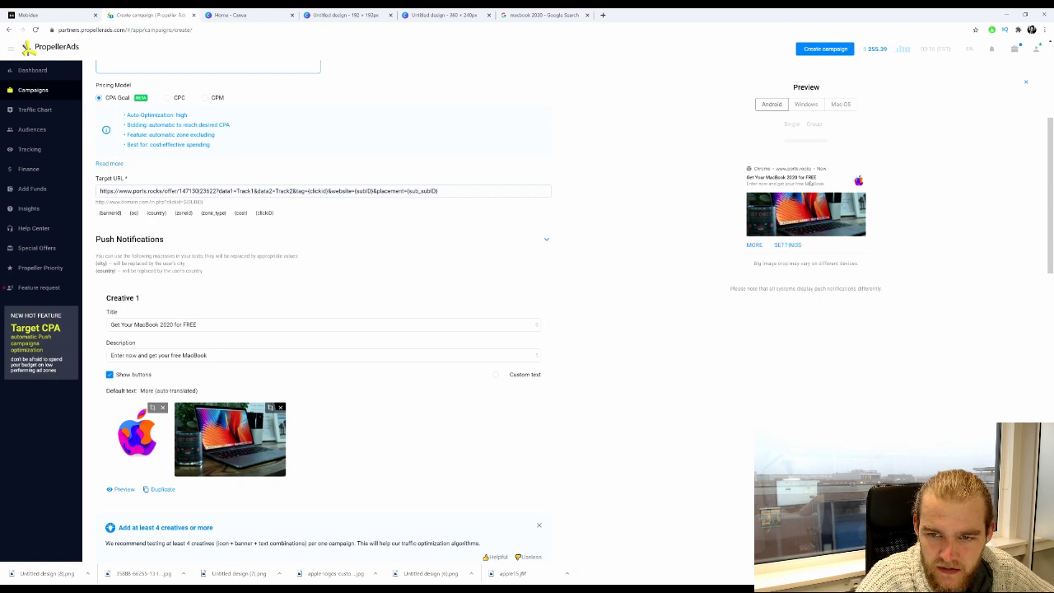
pyautogui.scroll(-4, 666, 238)
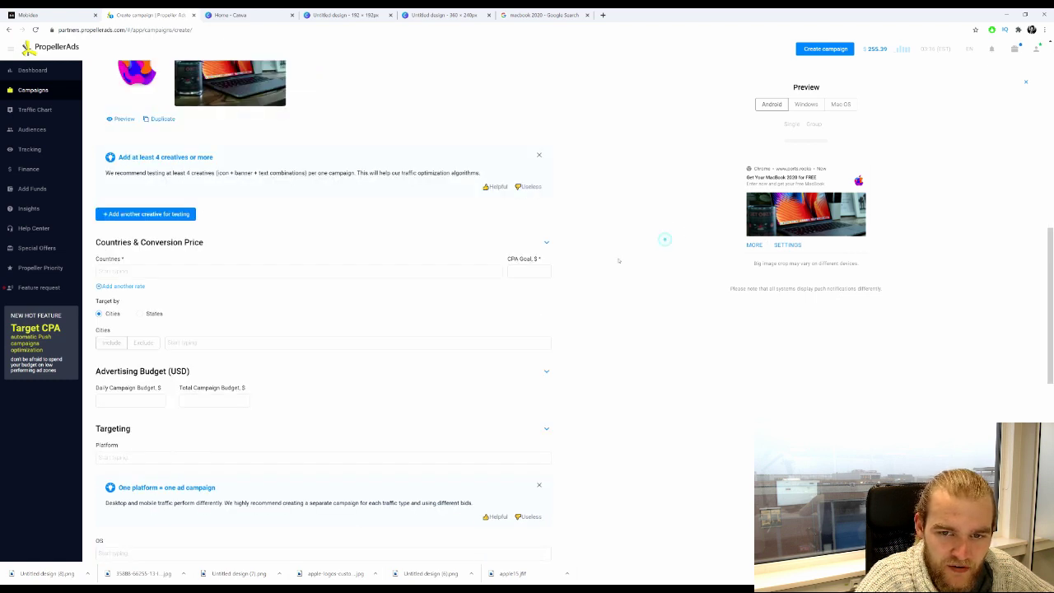
pyautogui.scroll(-3, 650, 247)
pyautogui.scroll(3, 641, 262)
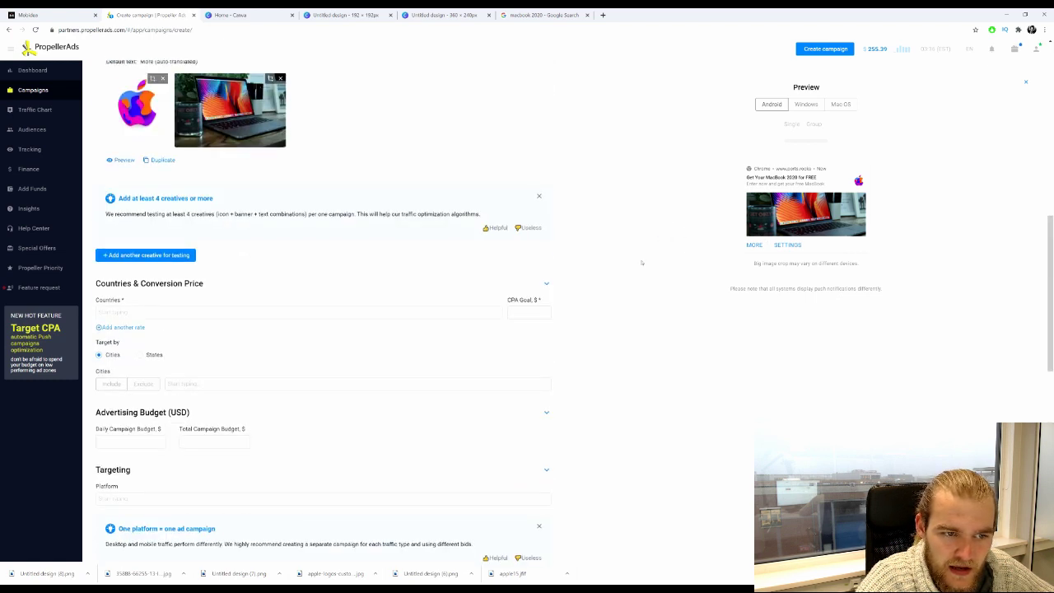
pyautogui.click(539, 197)
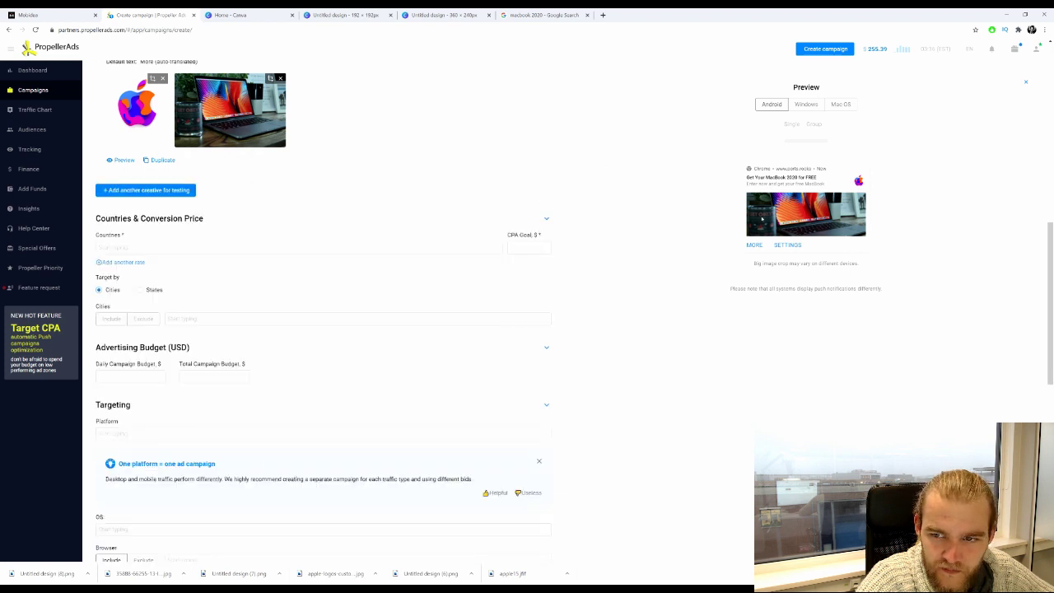
# Add a second creative and upload Untitled design (7).png as its 192×192 image, accepting the full-image crop
pyautogui.scroll(1, 313, 247)
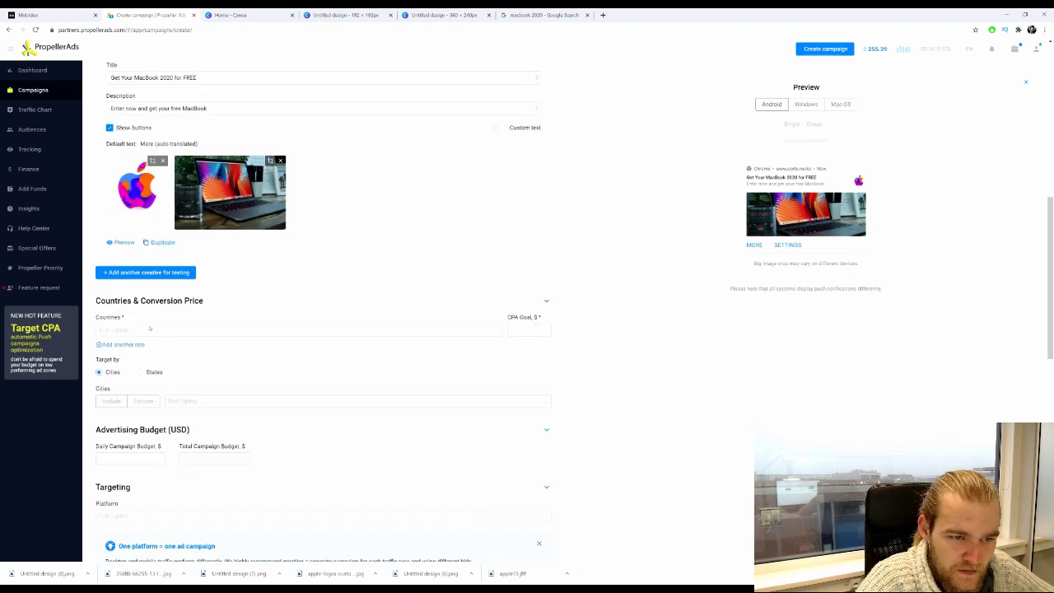
pyautogui.click(142, 272)
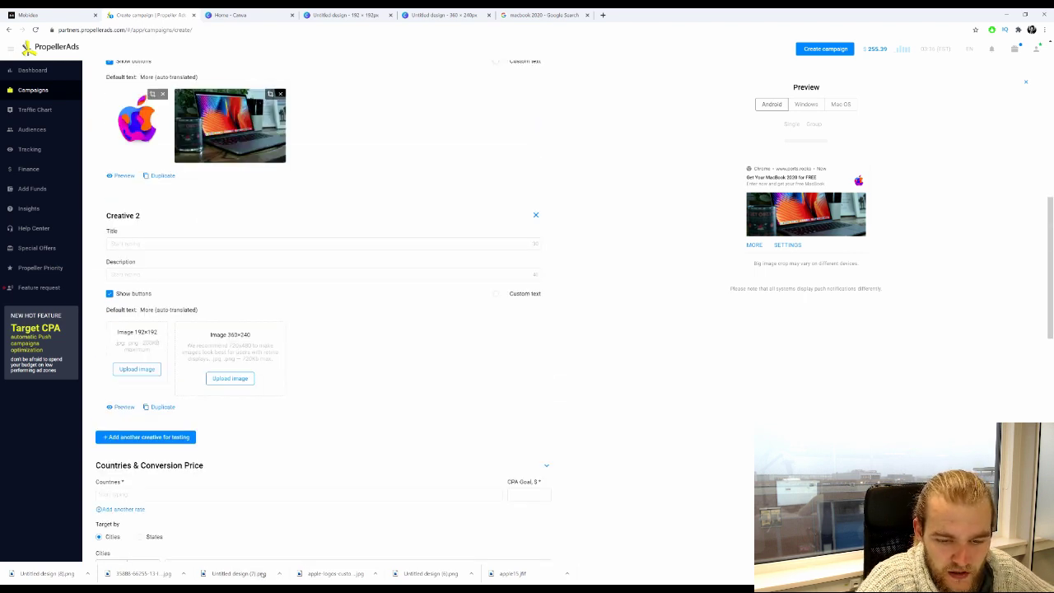
pyautogui.moveTo(262, 577); pyautogui.dragTo(124, 338)
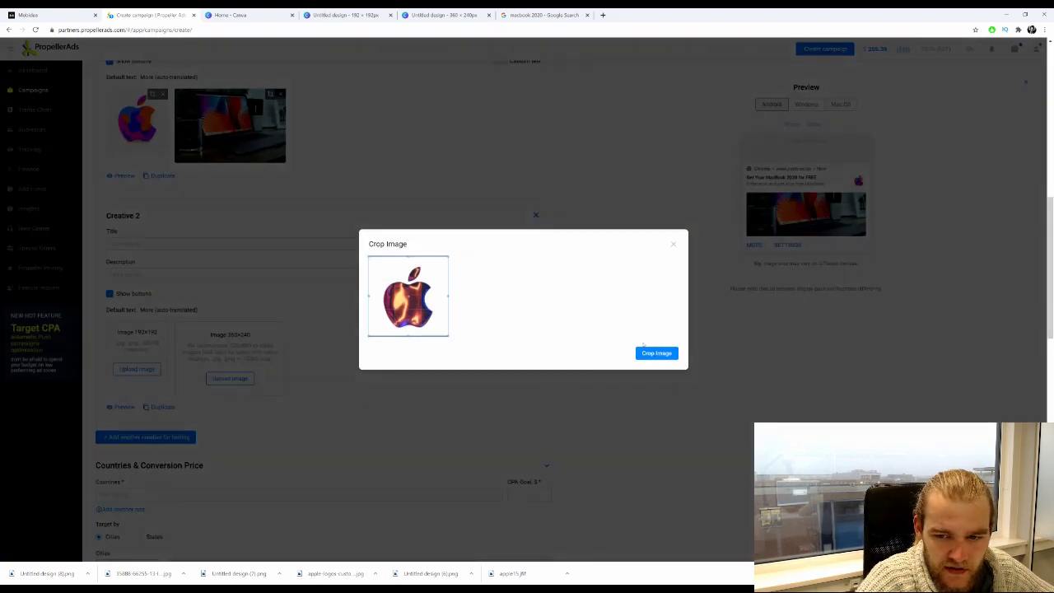
pyautogui.click(640, 355)
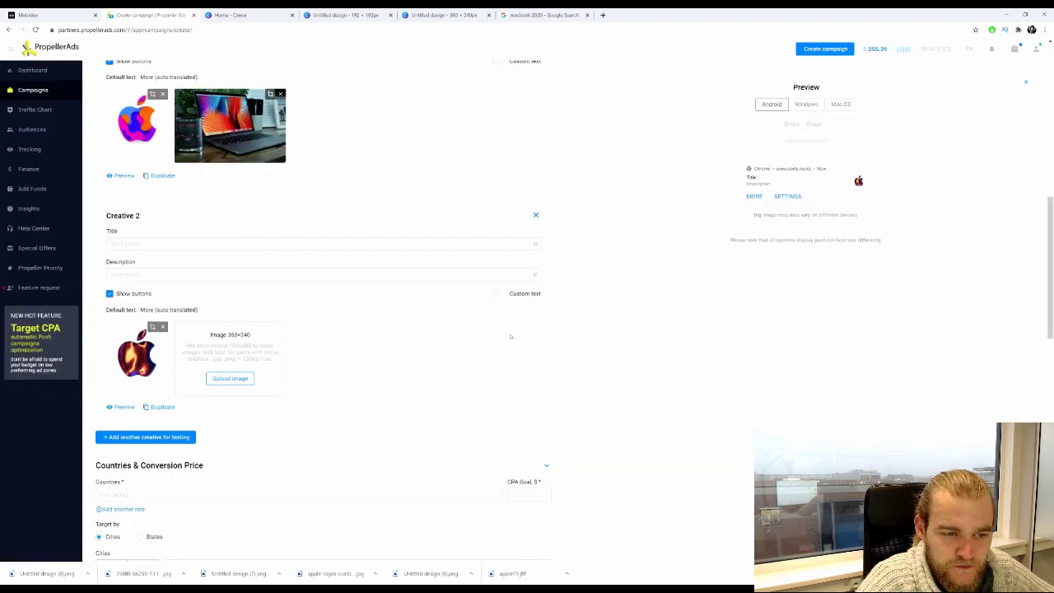
# Upload Untitled design (8).png as Creative 2's 360×240 image, accepting the full-image crop
pyautogui.scroll(2, 555, 336)
pyautogui.scroll(-3, 481, 434)
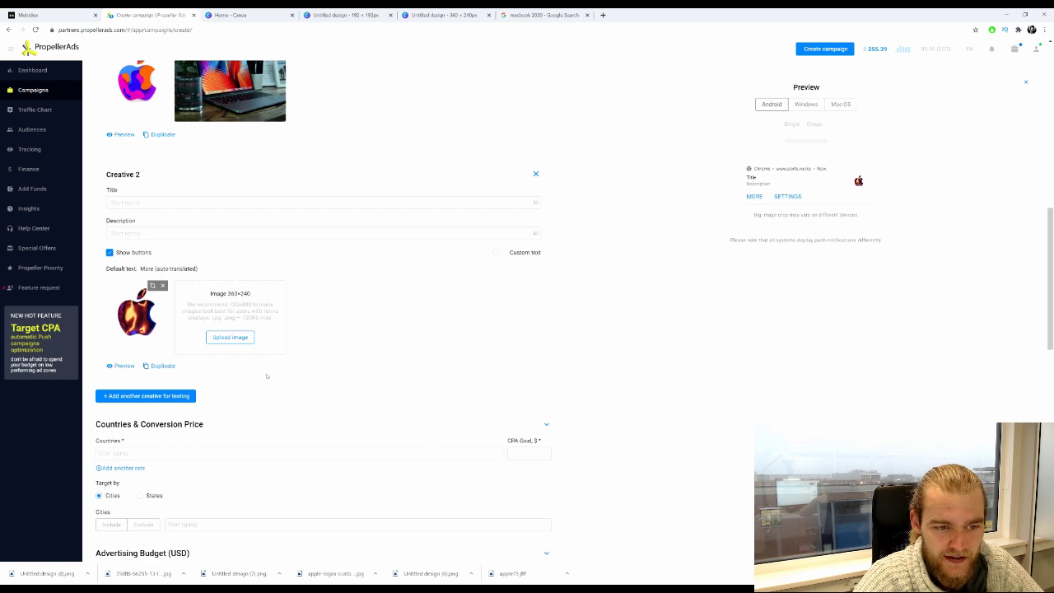
pyautogui.scroll(1, 247, 366)
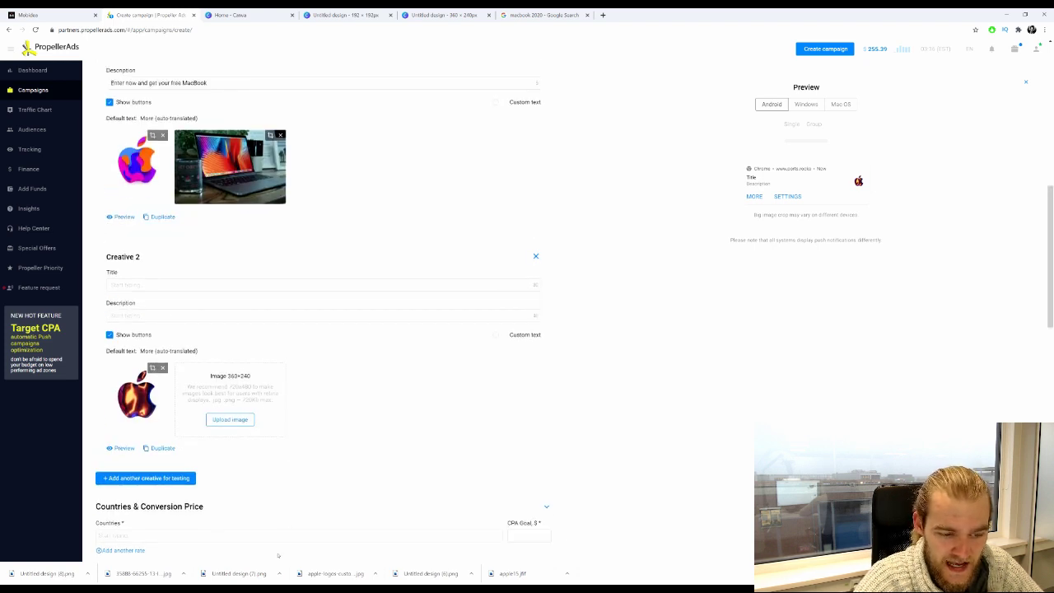
pyautogui.moveTo(26, 567); pyautogui.dragTo(230, 389)
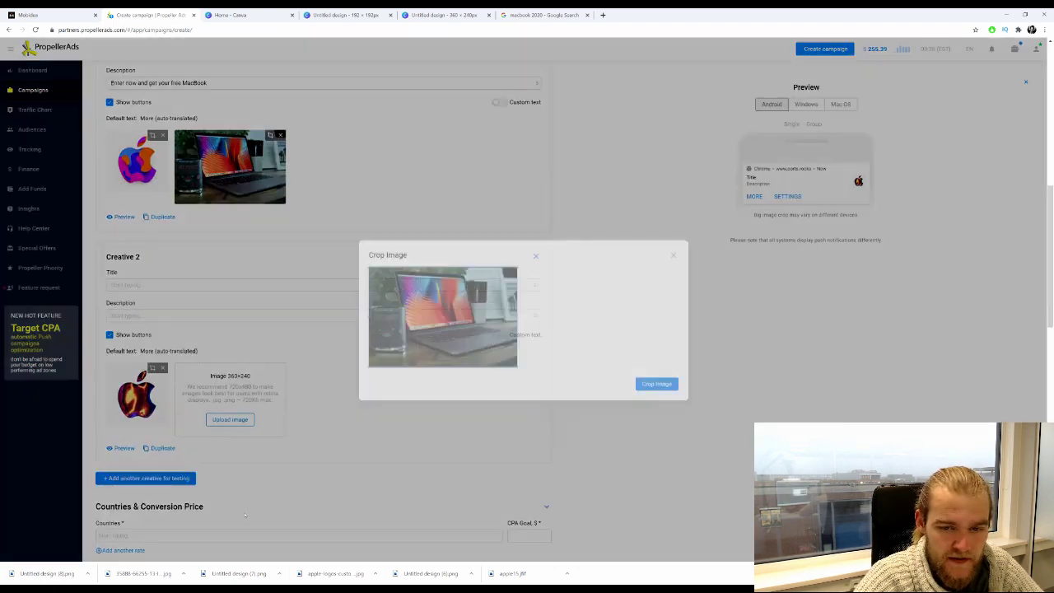
pyautogui.click(654, 363)
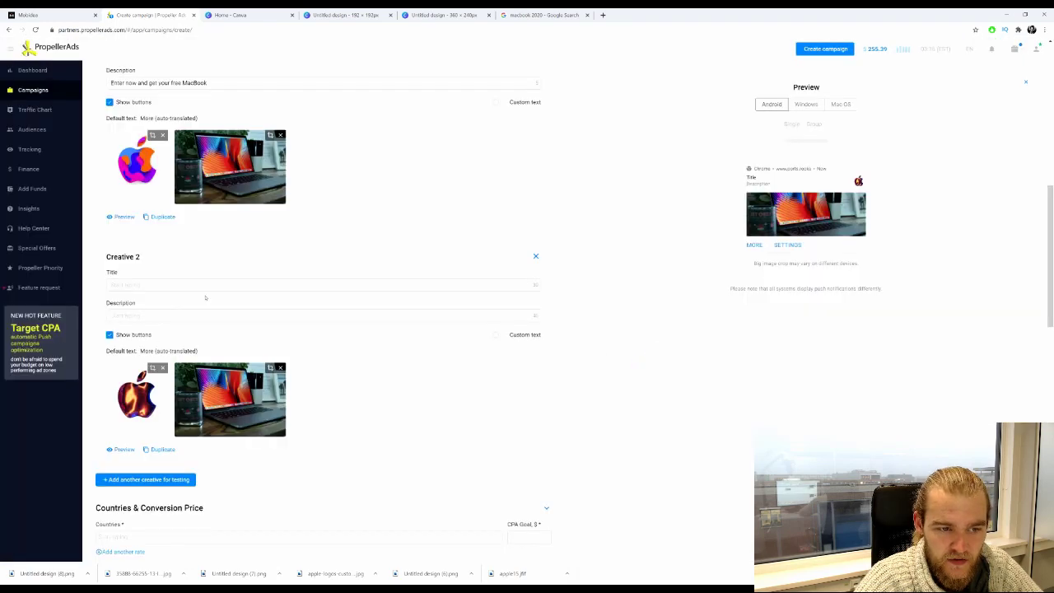
# Copy Creative 1's texts into Creative 2: title "Get Your MacBook 2020 for FREE" and description "Enter now and get your free MacBook"
pyautogui.scroll(2, 329, 330)
pyautogui.tripleClick(204, 176)
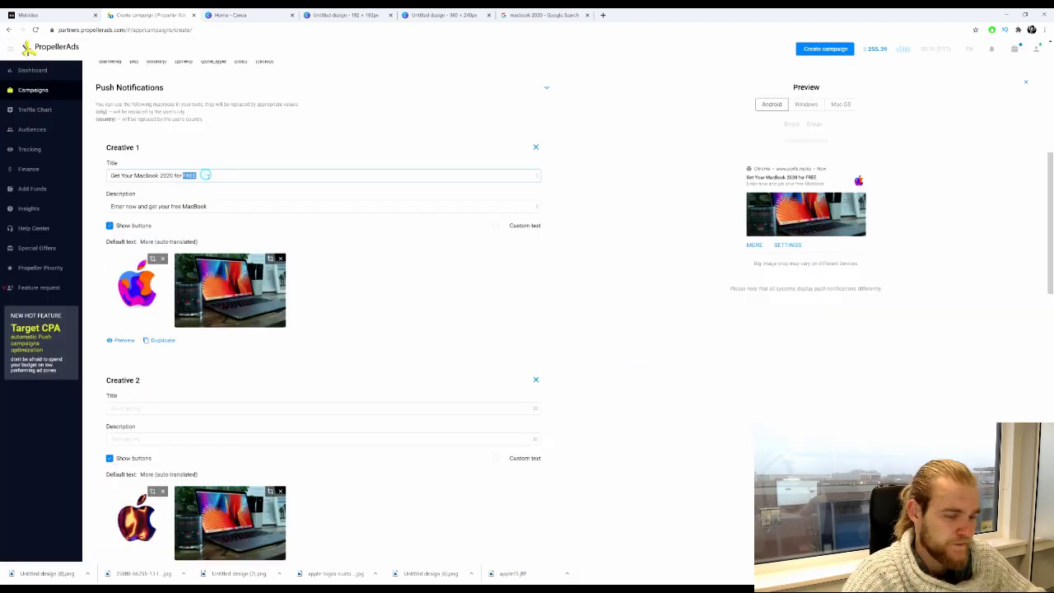
pyautogui.write('Get Your MacBook 2020 for FREE')
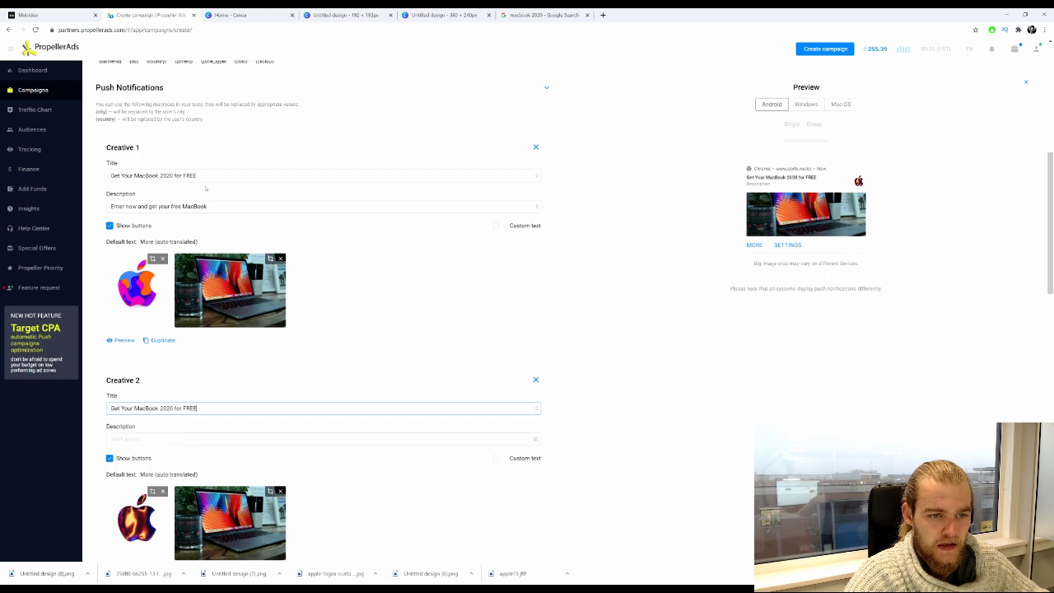
pyautogui.tripleClick(204, 207)
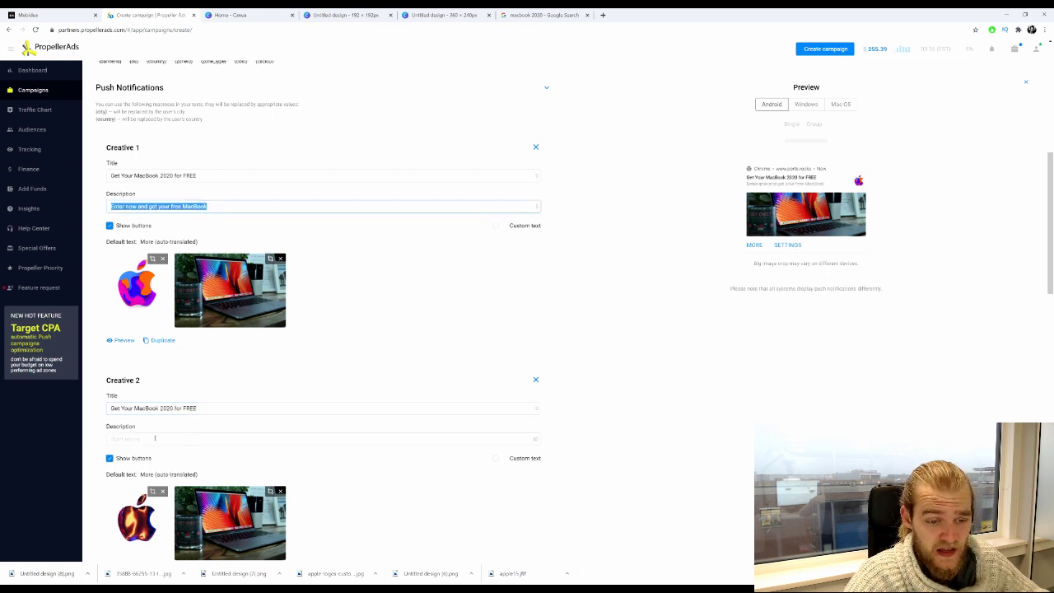
pyautogui.click(155, 438)
pyautogui.write('Enter now and get your free MacBook')
pyautogui.scroll(-2, 357, 439)
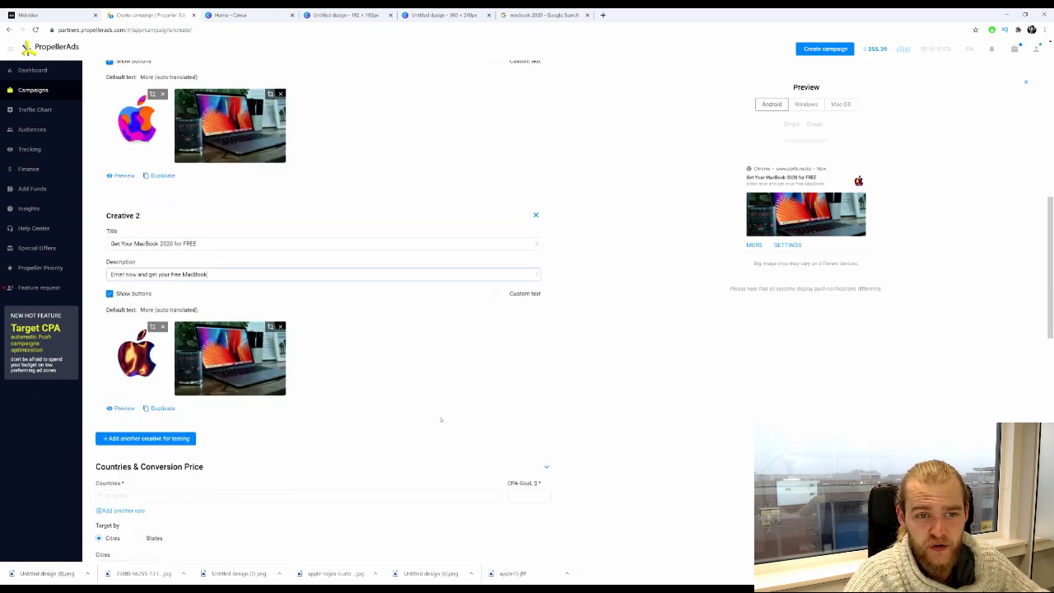
pyautogui.scroll(1, 440, 419)
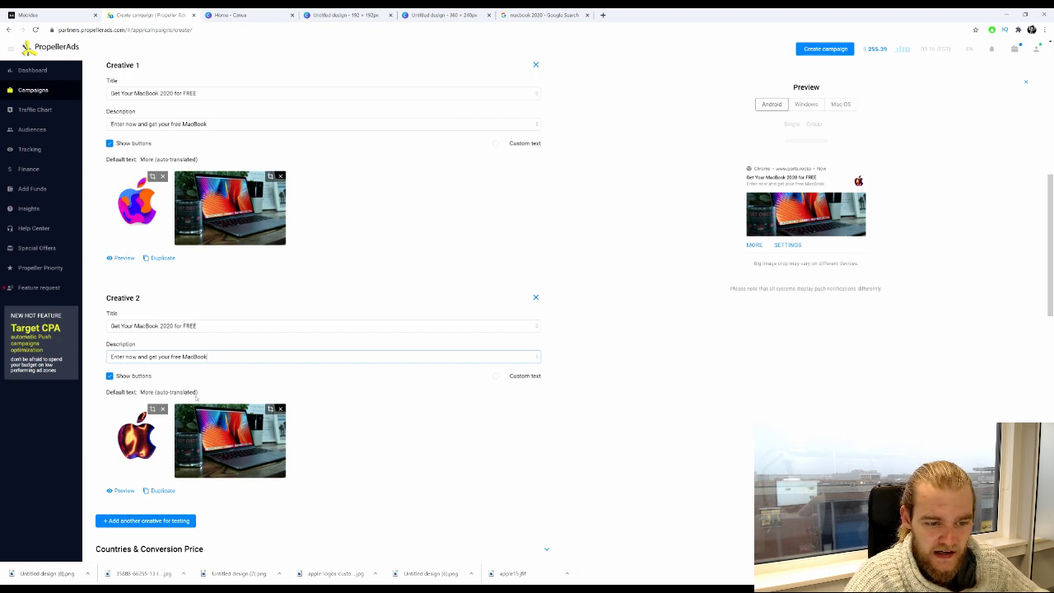
pyautogui.click(121, 260)
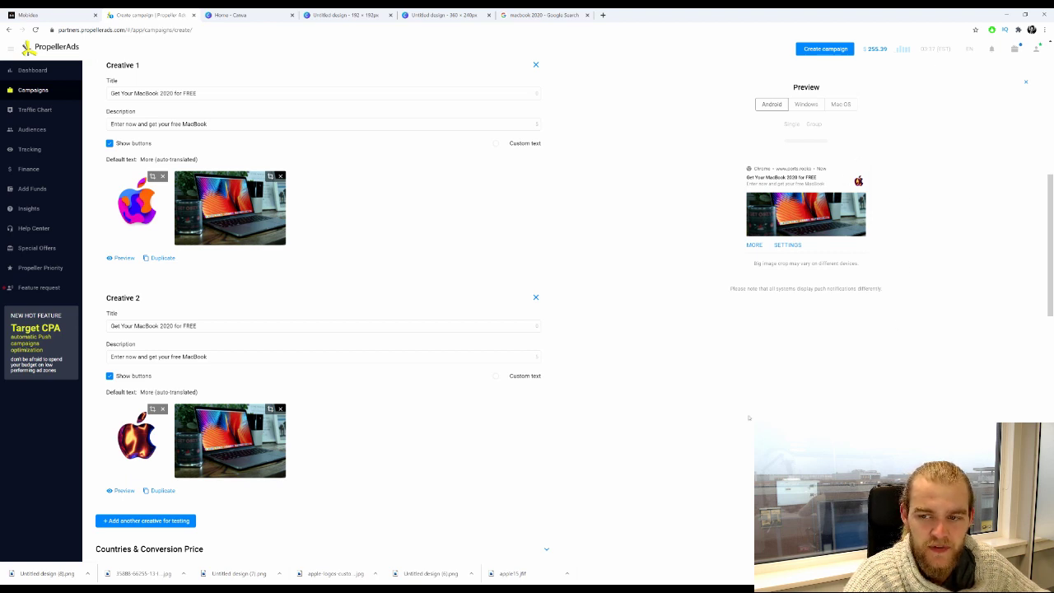
pyautogui.scroll(2, 741, 418)
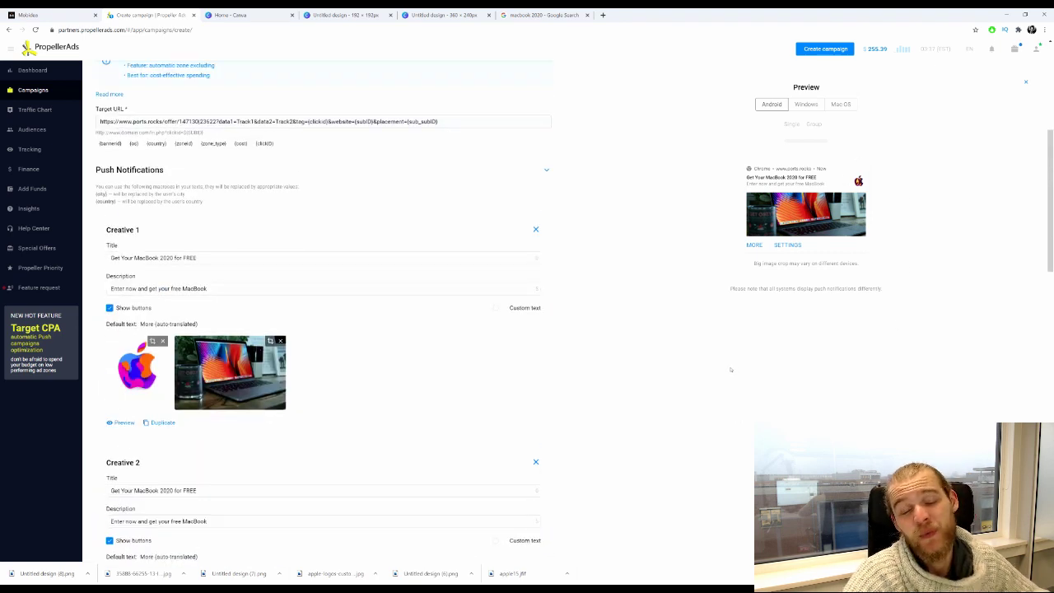
pyautogui.scroll(-1, 676, 380)
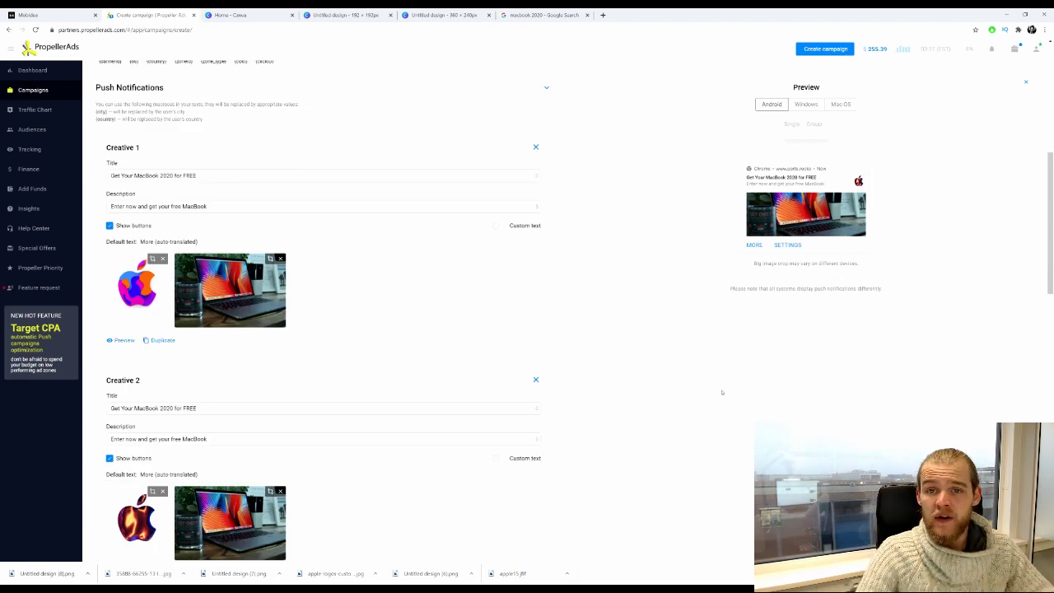
pyautogui.scroll(-2, 600, 360)
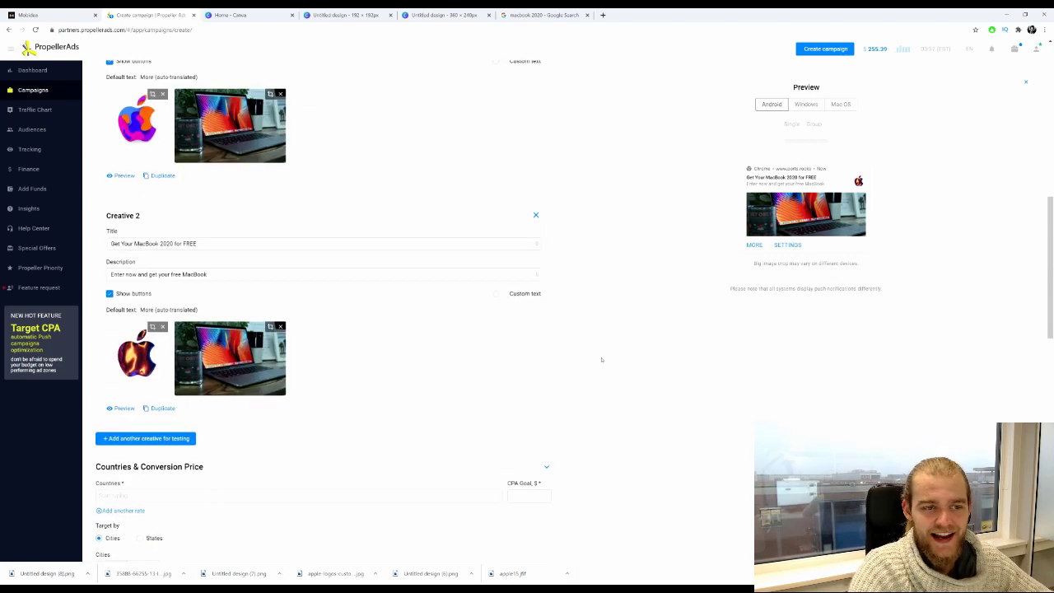
pyautogui.scroll(1, 455, 352)
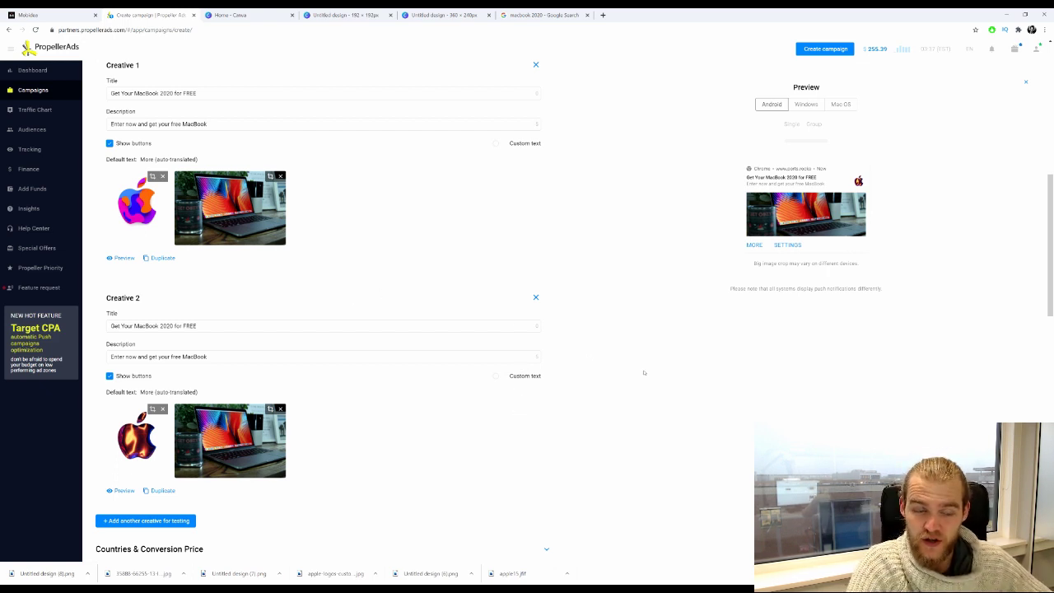
# Add a third creative for testing below Creative 2
pyautogui.scroll(-2, 656, 451)
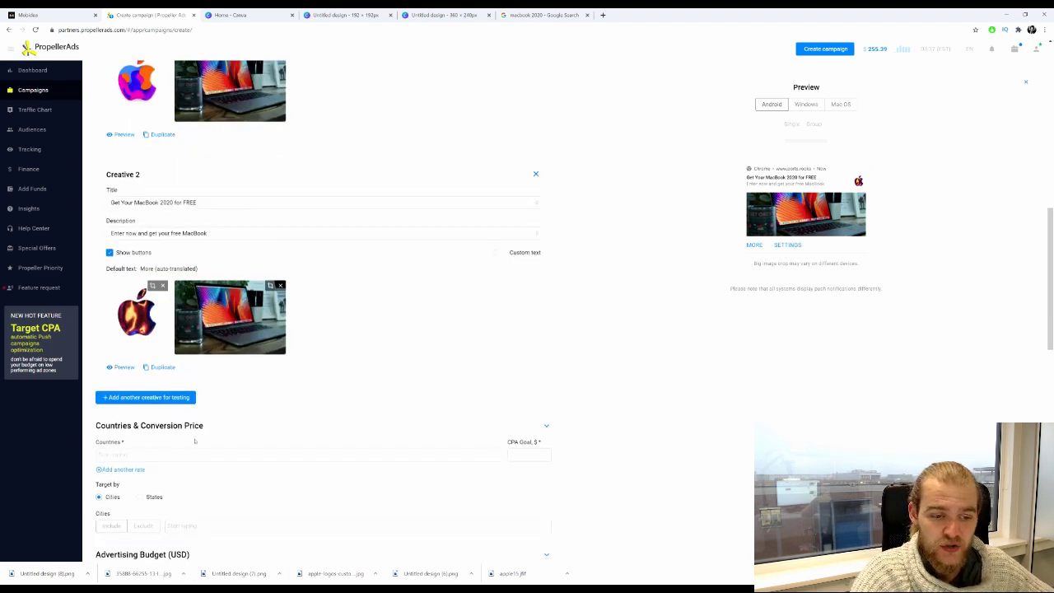
pyautogui.click(148, 398)
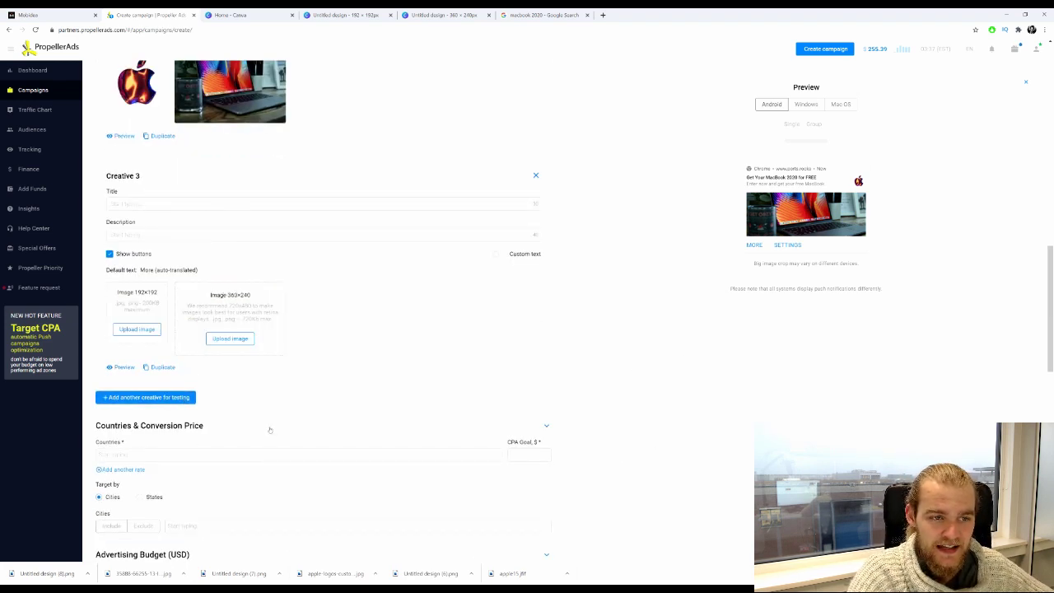
pyautogui.scroll(1, 267, 429)
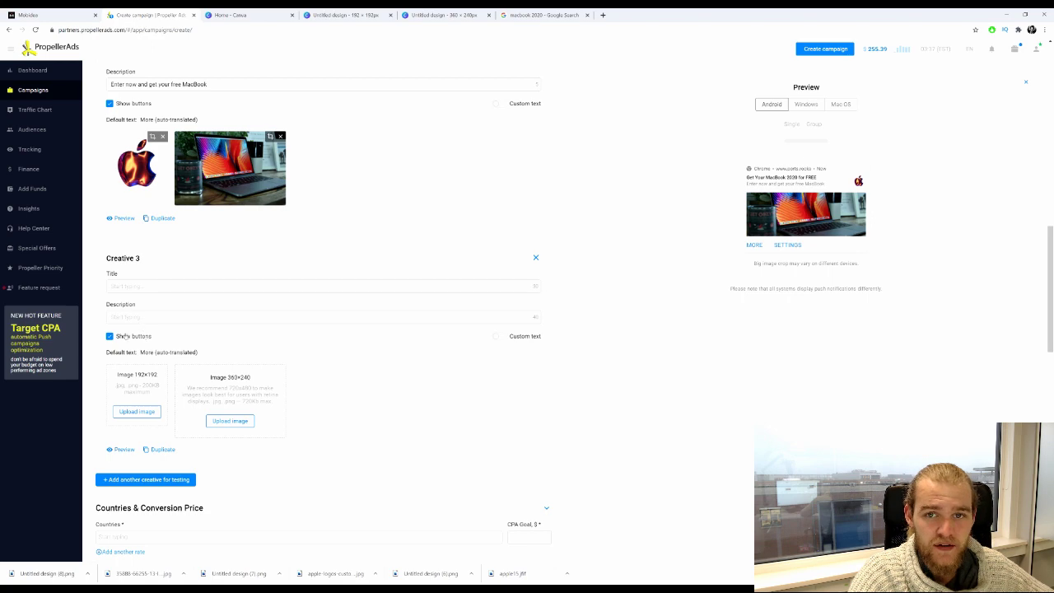
pyautogui.click(543, 15)
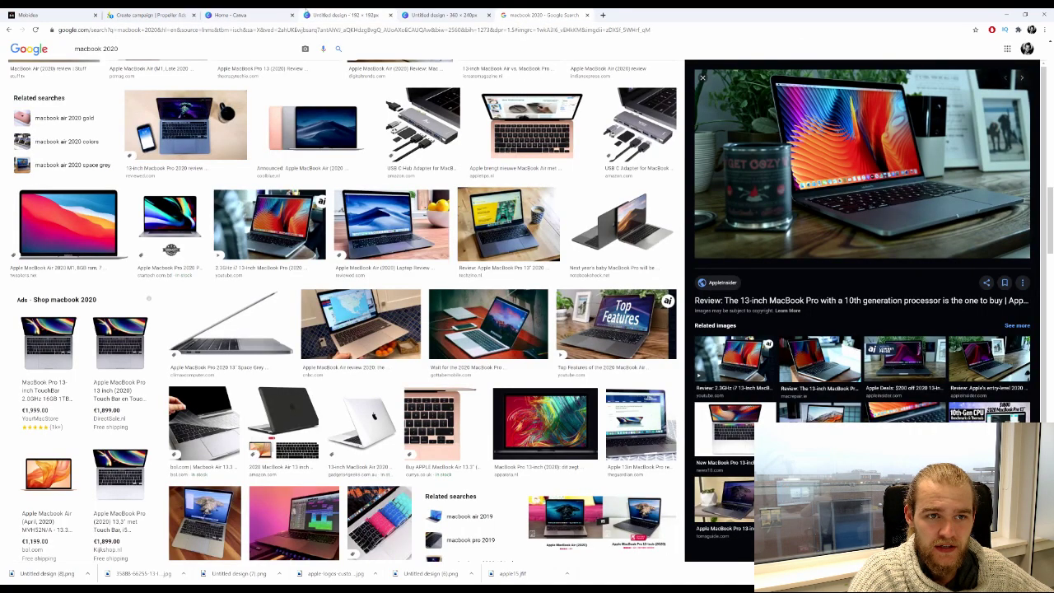
pyautogui.click(330, 15)
pyautogui.click(445, 15)
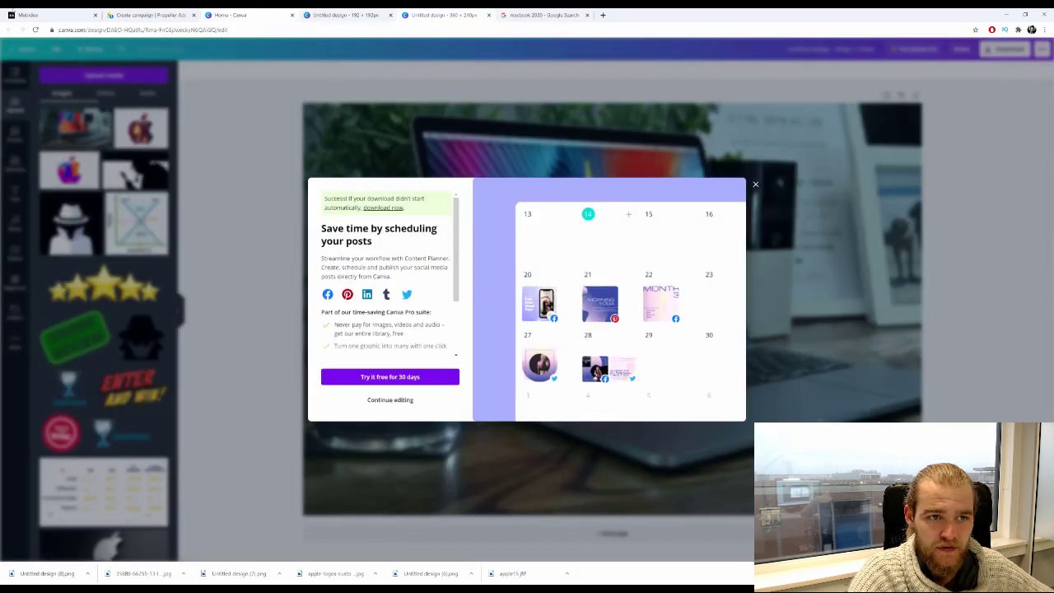
pyautogui.click(149, 15)
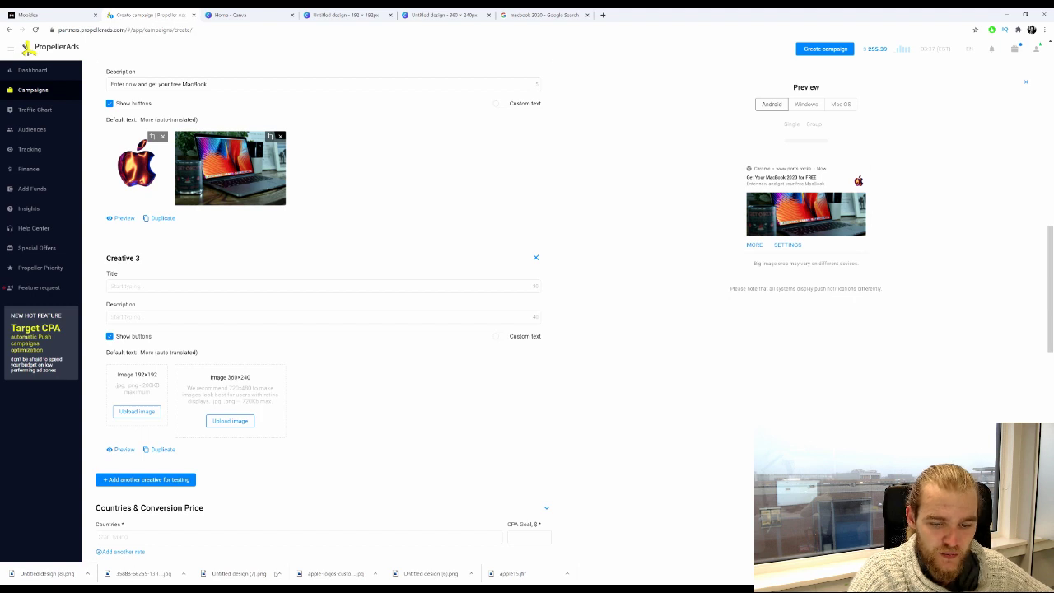
# Upload the multicoloured Apple logo, Untitled design (6).png, as Creative 3's 192×192 image, accepting the crop
pyautogui.moveTo(411, 577); pyautogui.dragTo(139, 387)
pyautogui.click(671, 353)
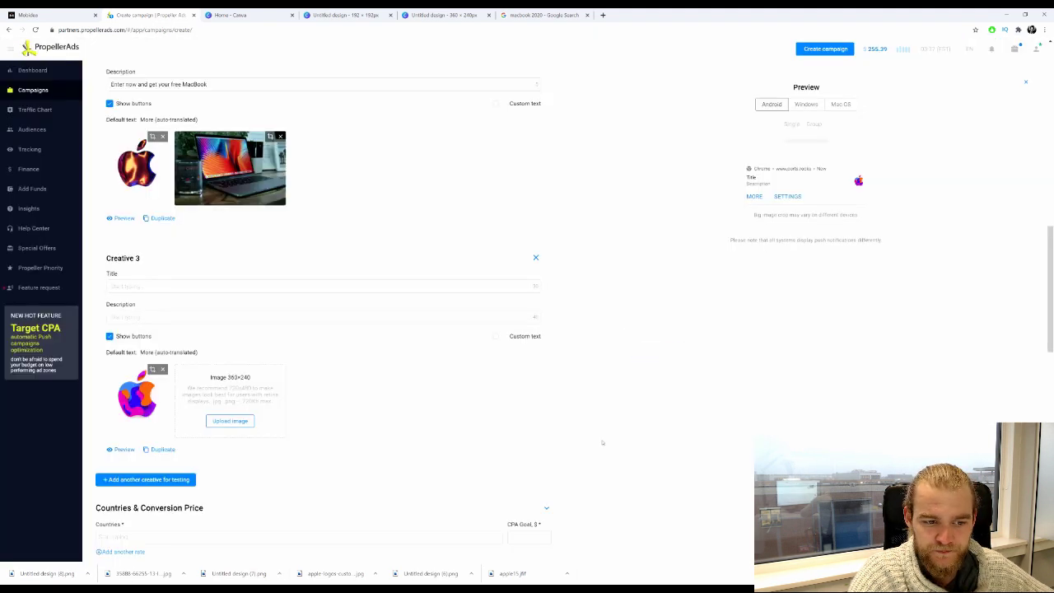
pyautogui.scroll(-3, 509, 297)
pyautogui.scroll(3, 510, 296)
pyautogui.click(543, 15)
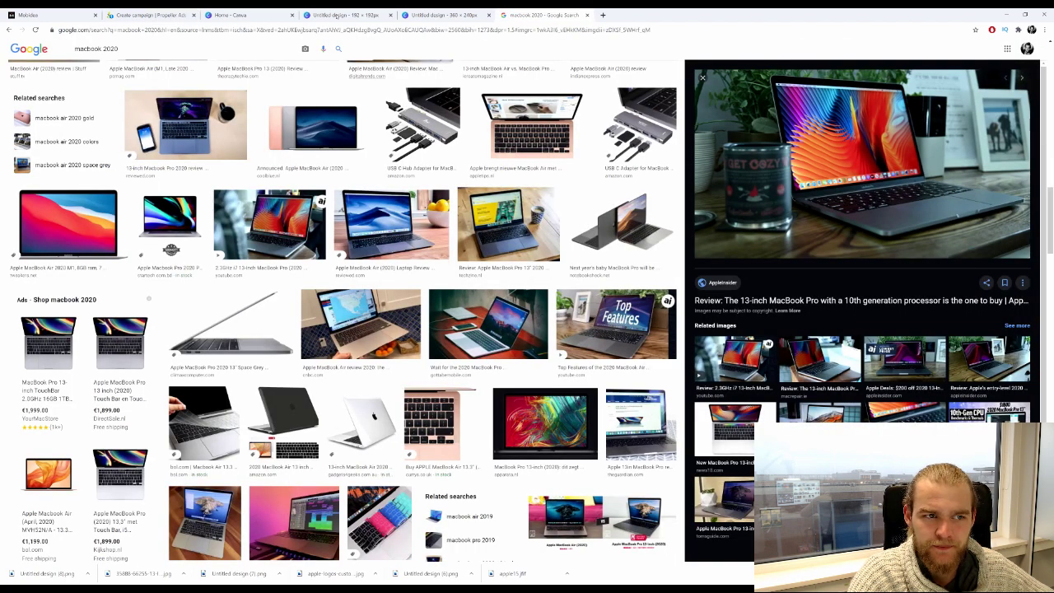
pyautogui.tripleClick(97, 48)
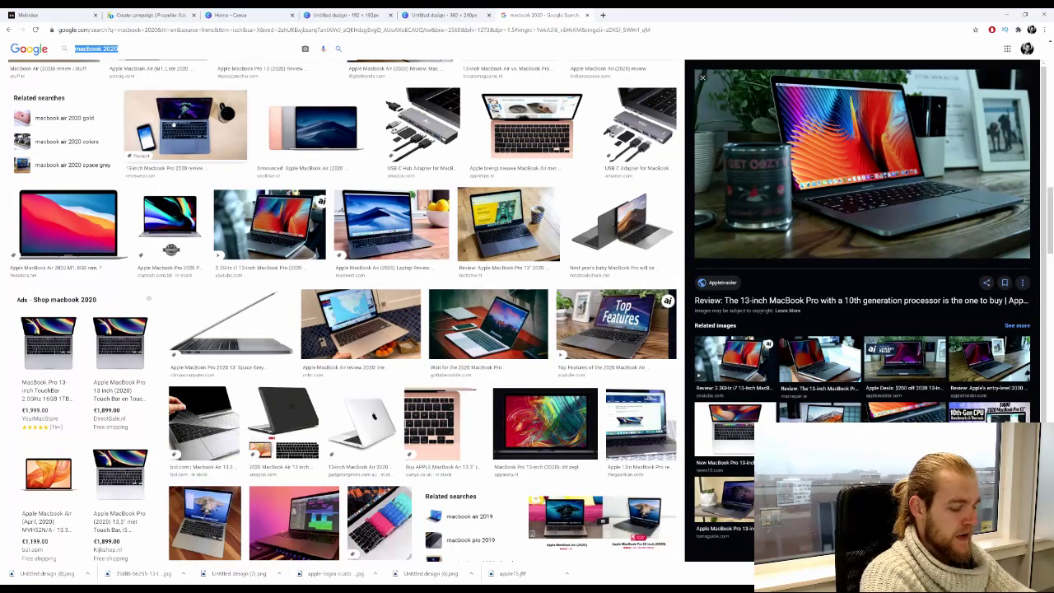
pyautogui.write('mac')
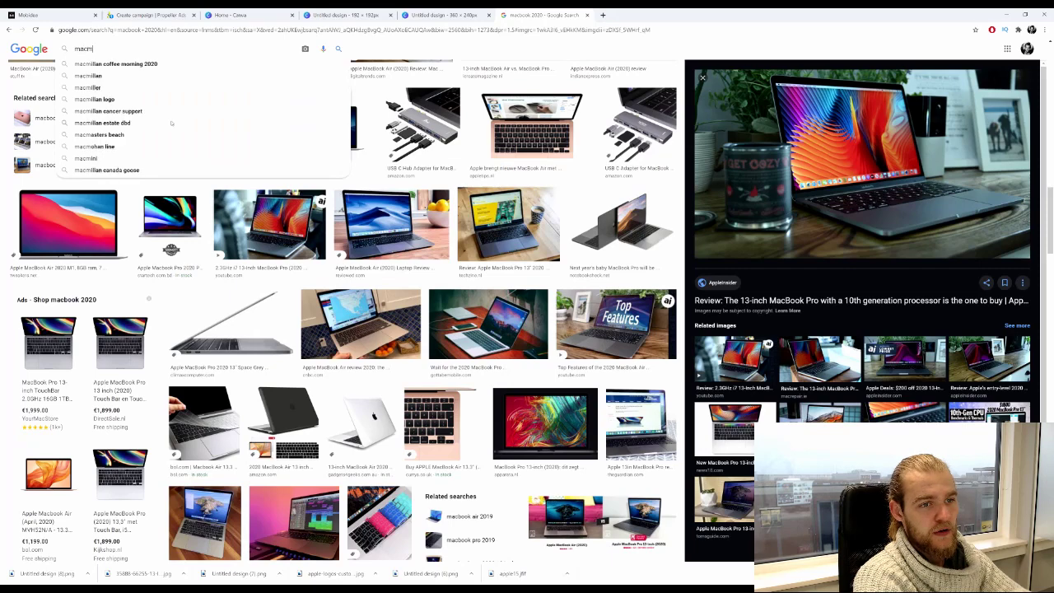
pyautogui.write('book air')
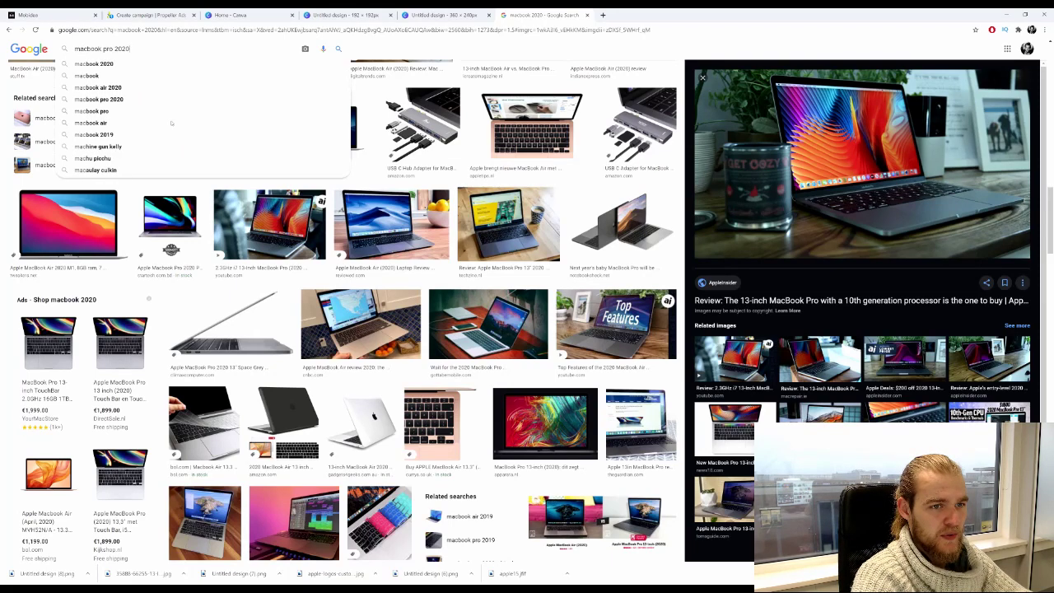
pyautogui.press('Up')
pyautogui.press('Up')
pyautogui.press('Up')
pyautogui.write('book 2020 winner')
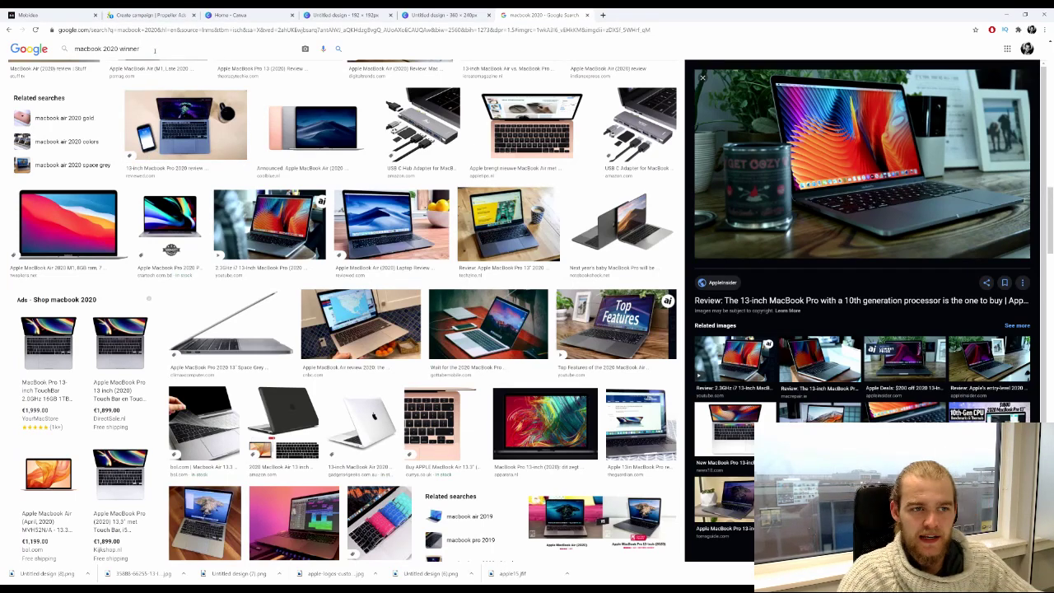
pyautogui.scroll(3, 200, 71)
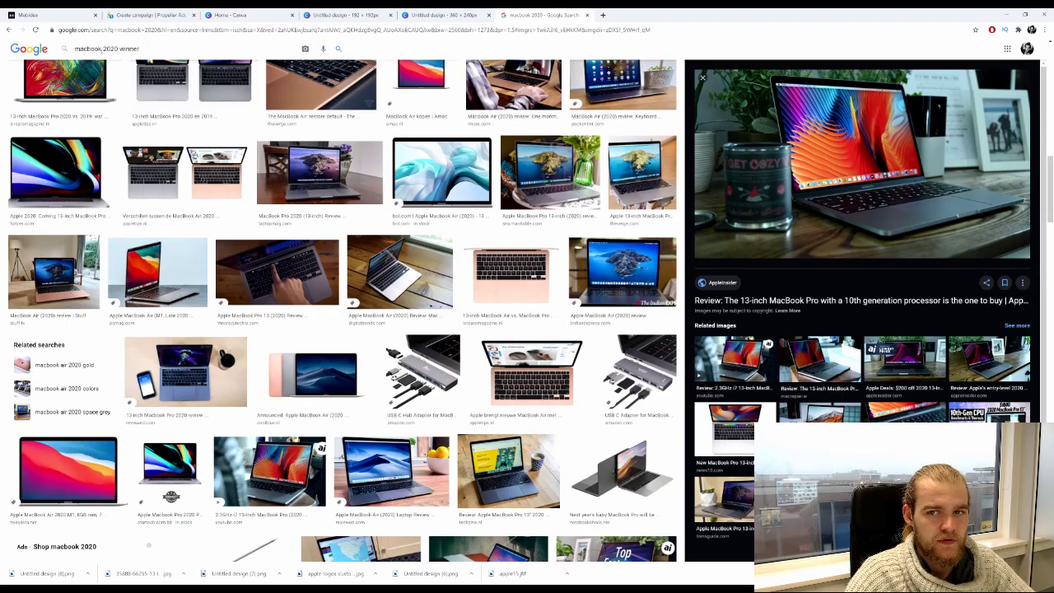
pyautogui.scroll(4, 342, 313)
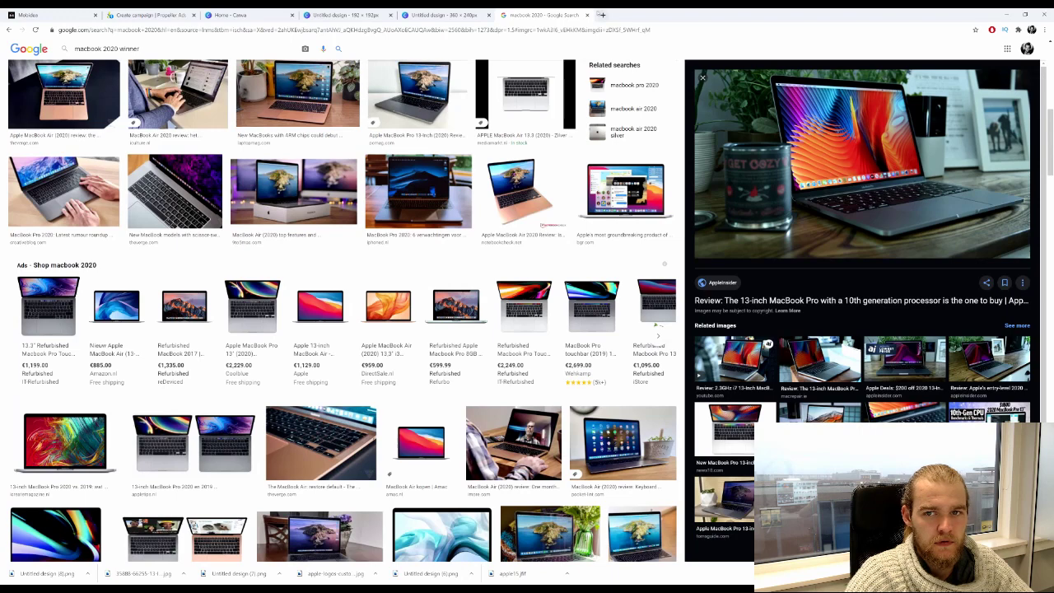
pyautogui.click(587, 15)
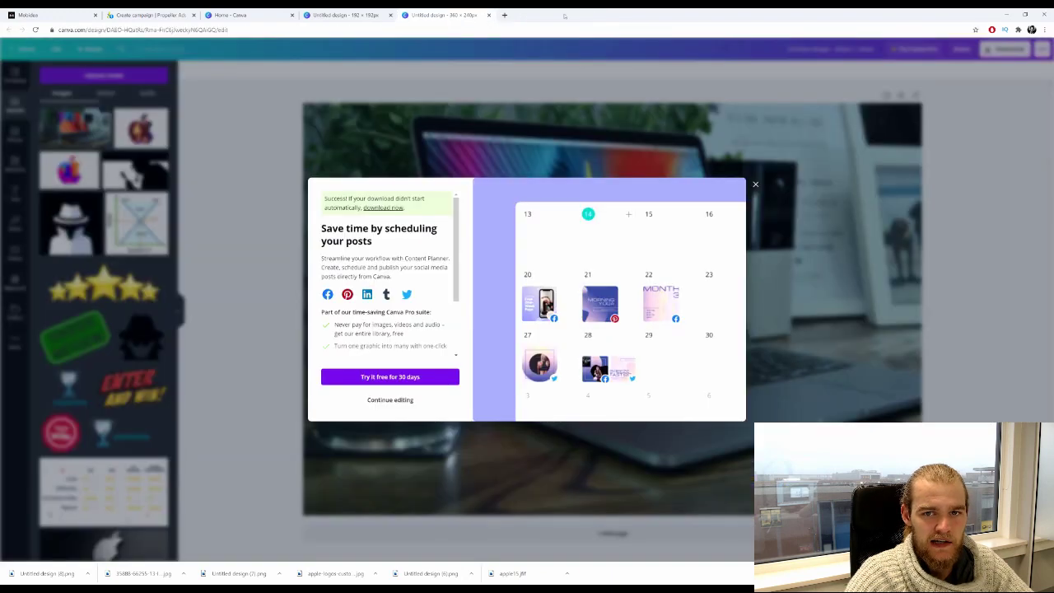
# Search Google in a new browser tab for "macbook 2020 winner" and show the image results
pyautogui.click(503, 15)
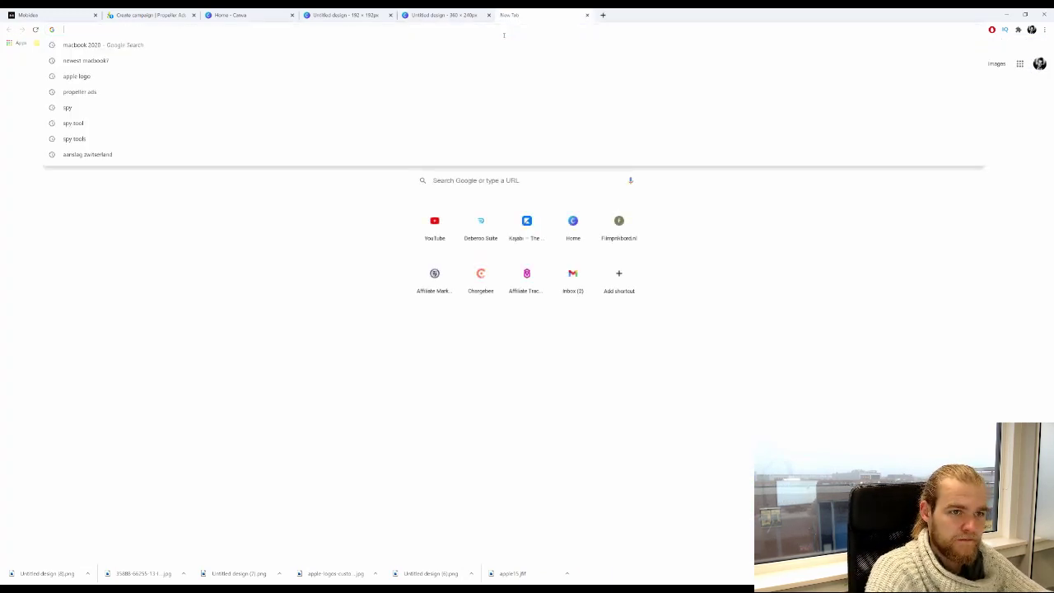
pyautogui.write('macbook 2020 winner')
pyautogui.press('Return')
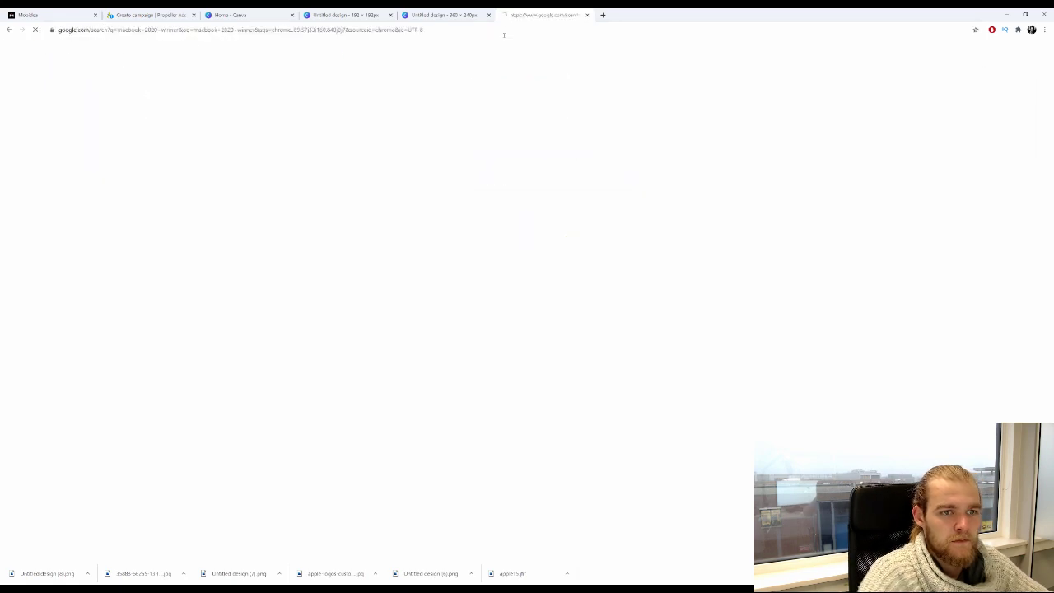
pyautogui.click(74, 146)
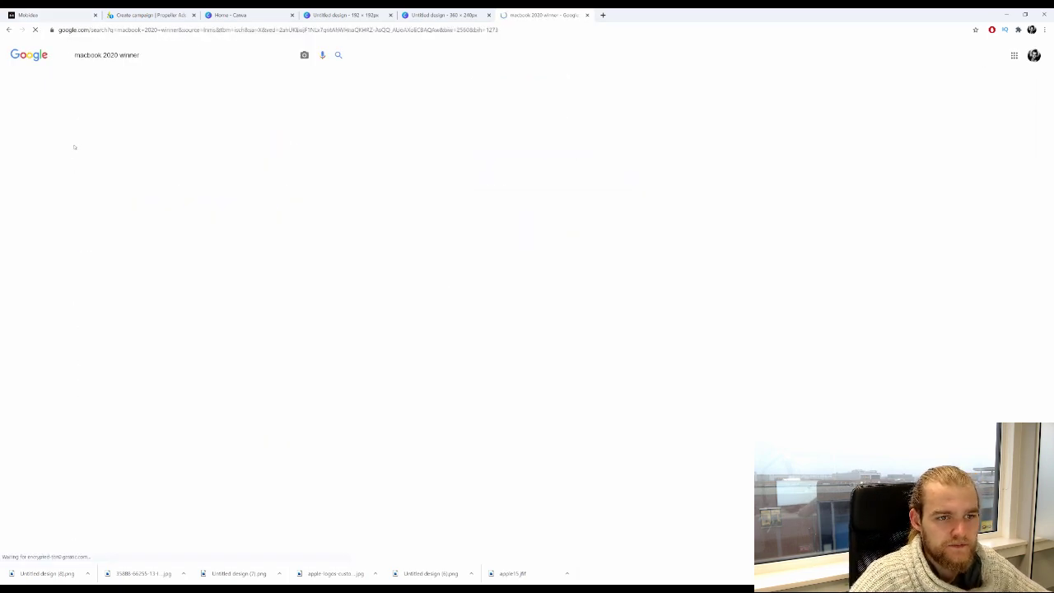
# Look through the "macbook 2020 winner" image results for a prize-winner photo, previewing the NBB grand prize MacBook Pro winner picture
pyautogui.scroll(-3, 326, 219)
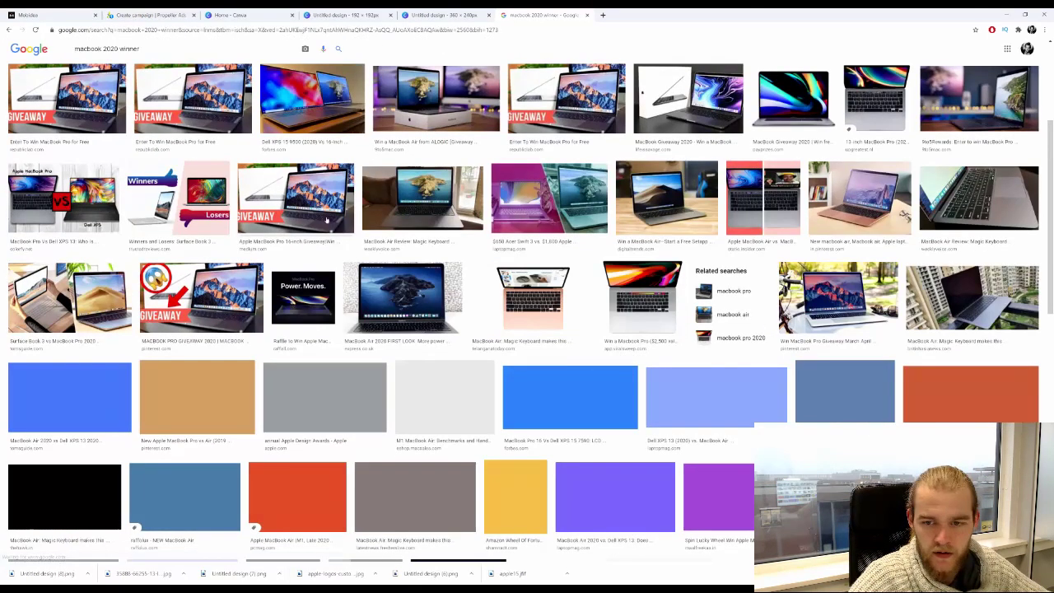
pyautogui.scroll(-3, 326, 220)
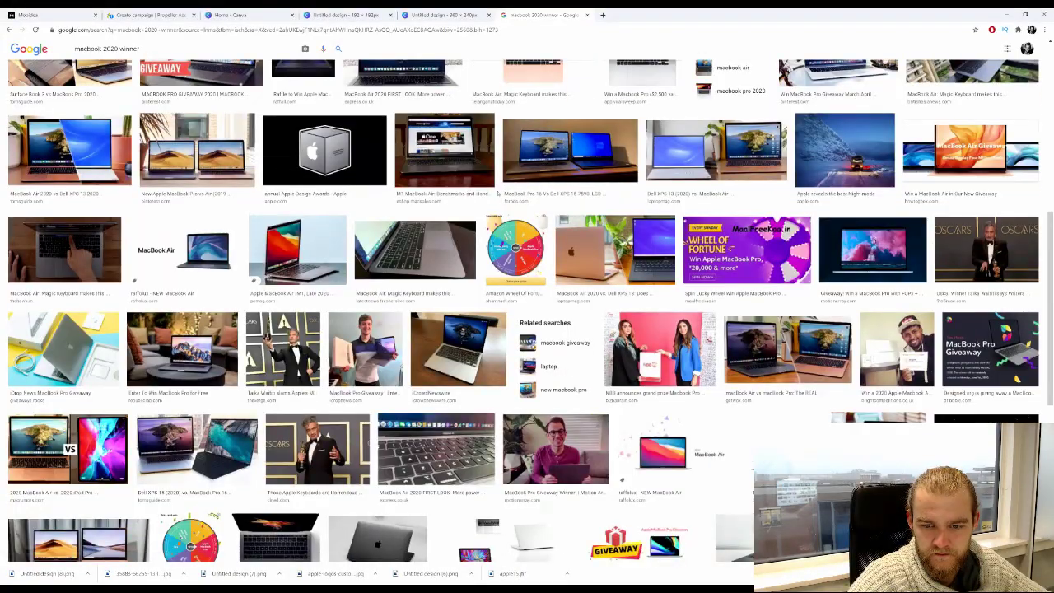
pyautogui.scroll(-2, 497, 193)
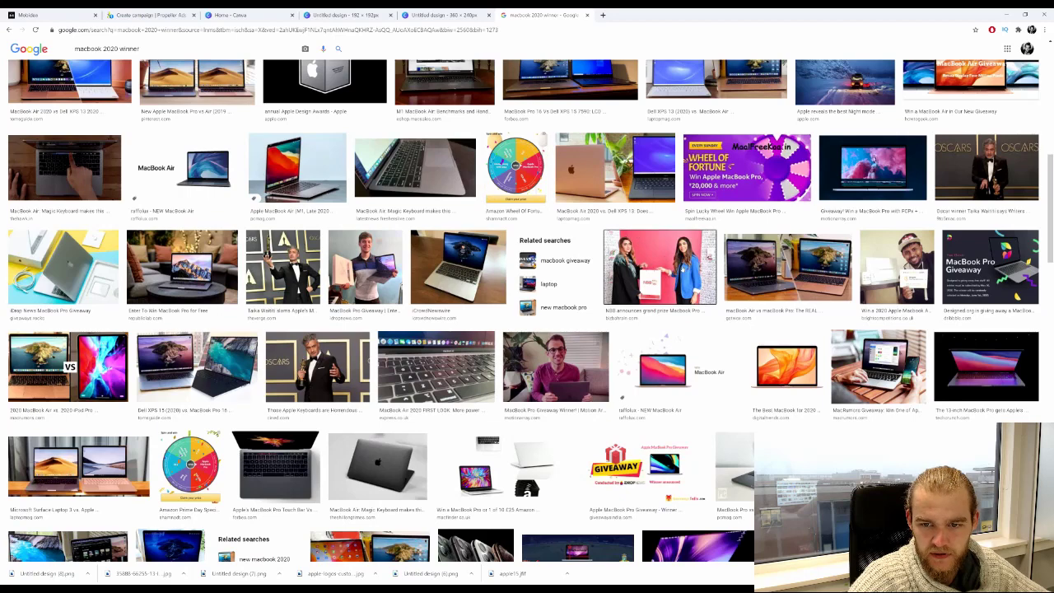
pyautogui.click(683, 266)
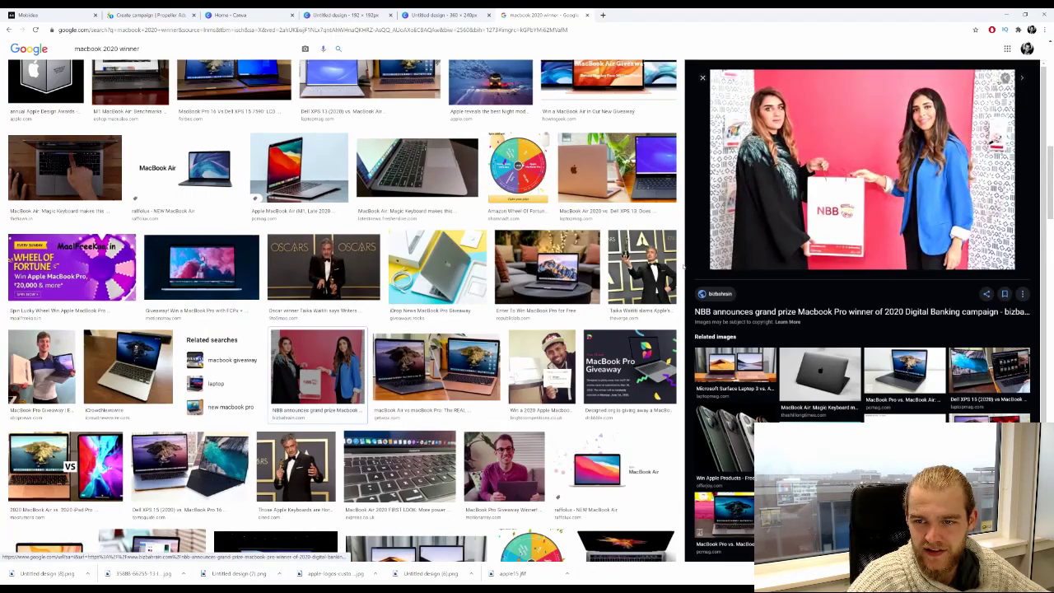
pyautogui.scroll(-5, 330, 268)
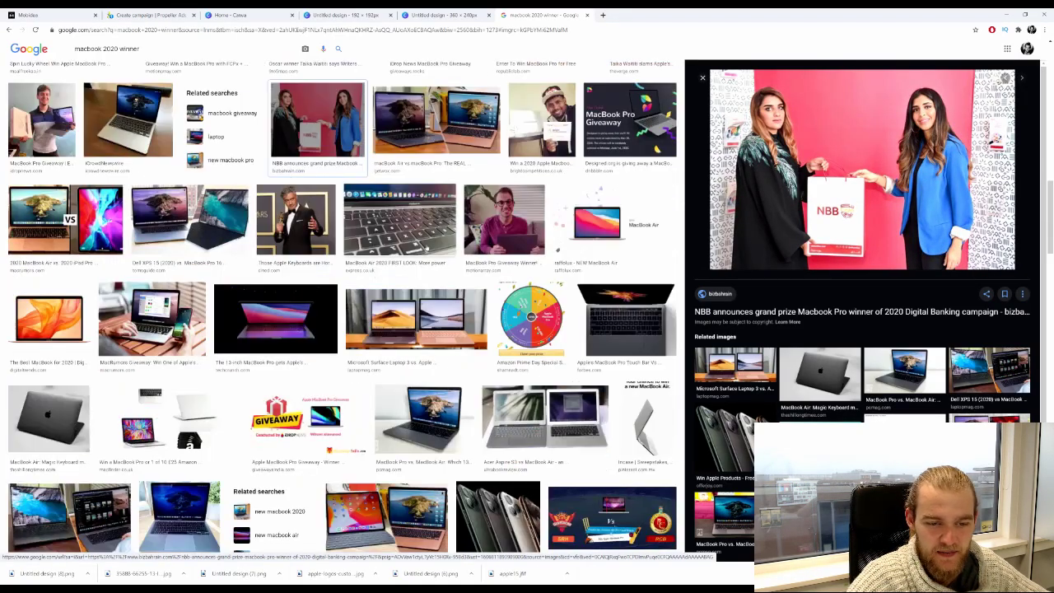
pyautogui.scroll(-5, 330, 268)
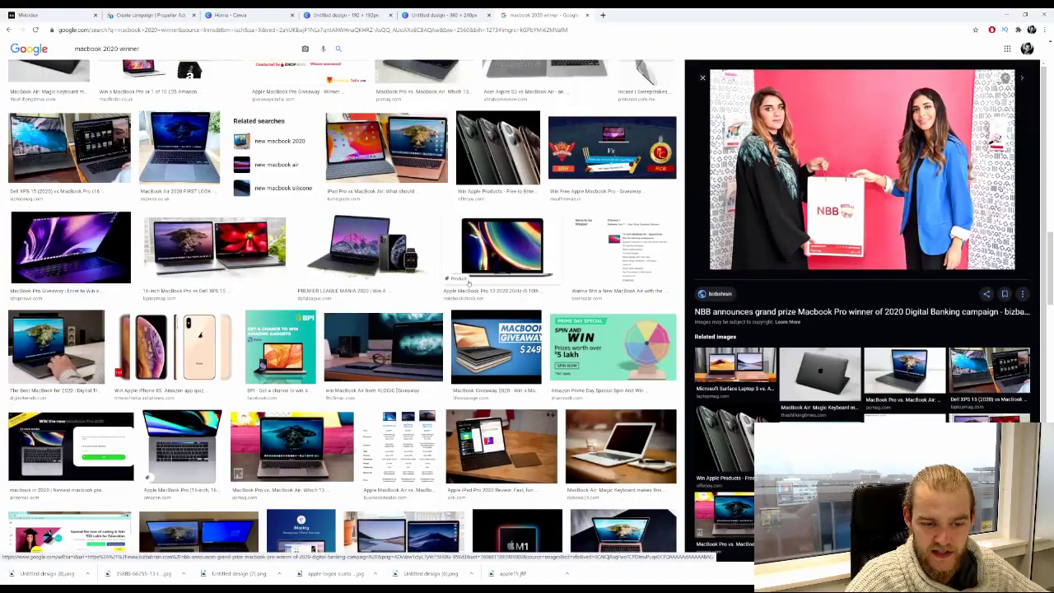
pyautogui.scroll(-3, 420, 221)
pyautogui.scroll(-5, 420, 217)
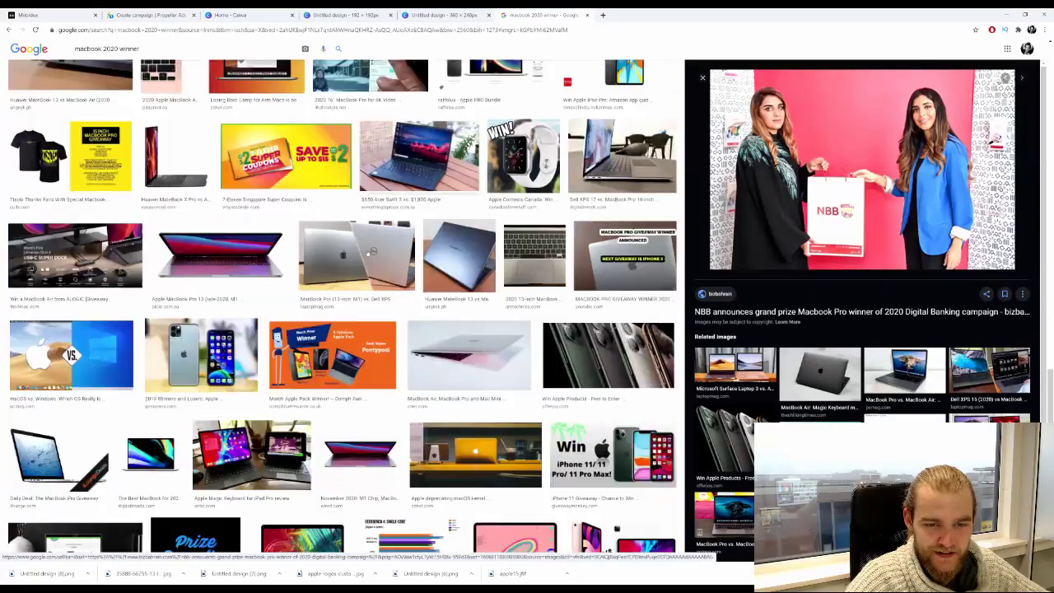
pyautogui.scroll(-3, 347, 242)
pyautogui.scroll(-3, 347, 242)
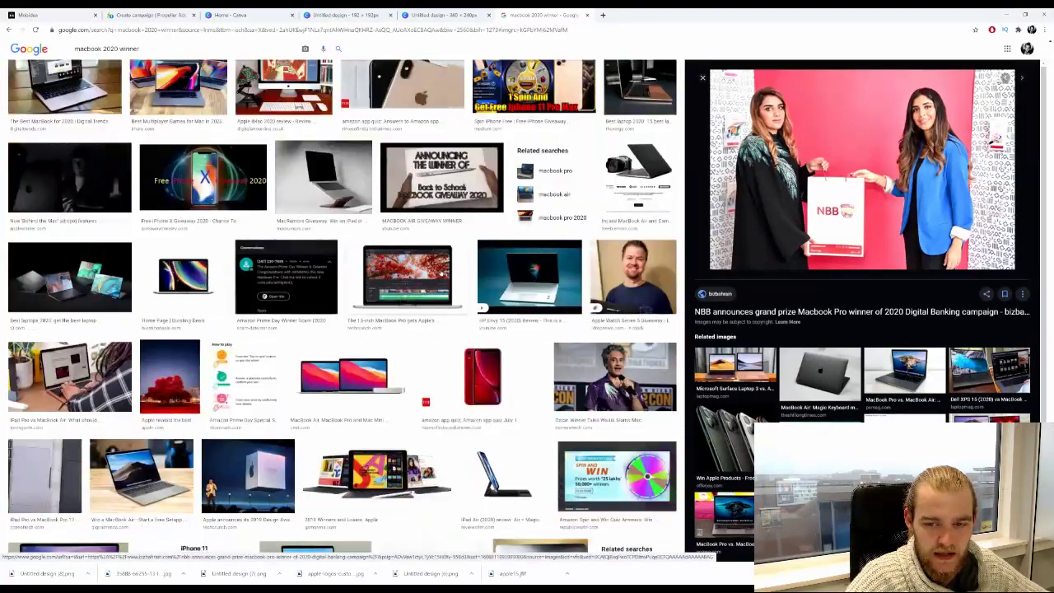
# Search Google Images for "happy with macbook" and preview the photo of the smiling woman phoning beside her MacBook
pyautogui.tripleClick(211, 50)
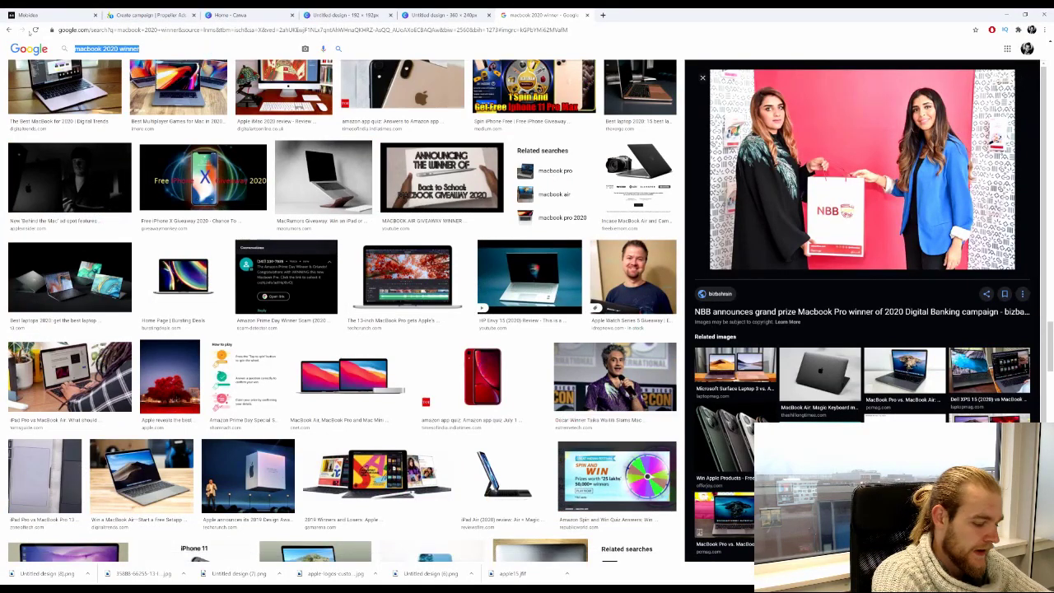
pyautogui.write('happy wi')
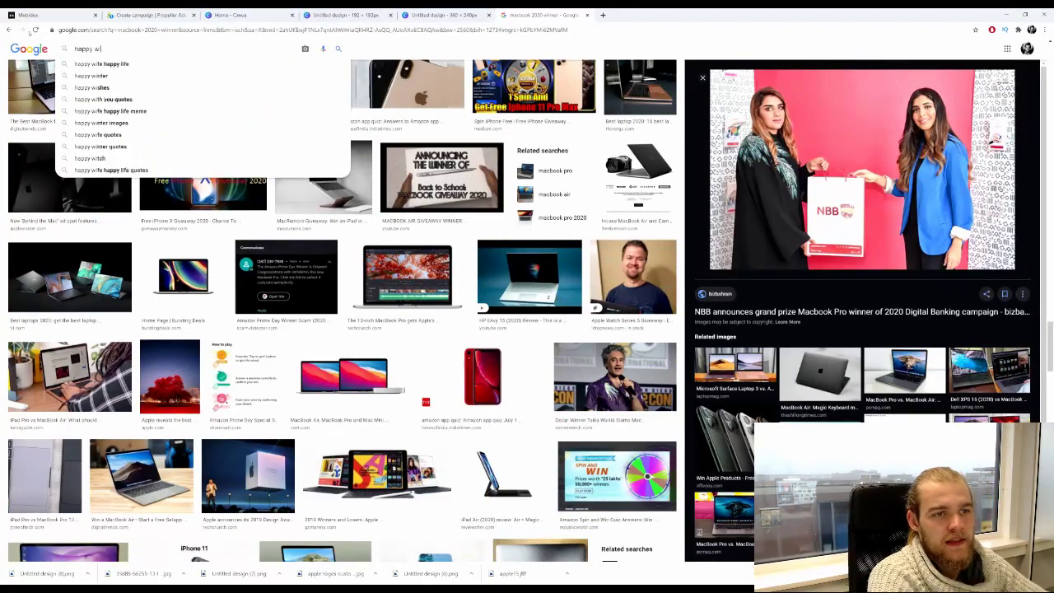
pyautogui.write('th macbook')
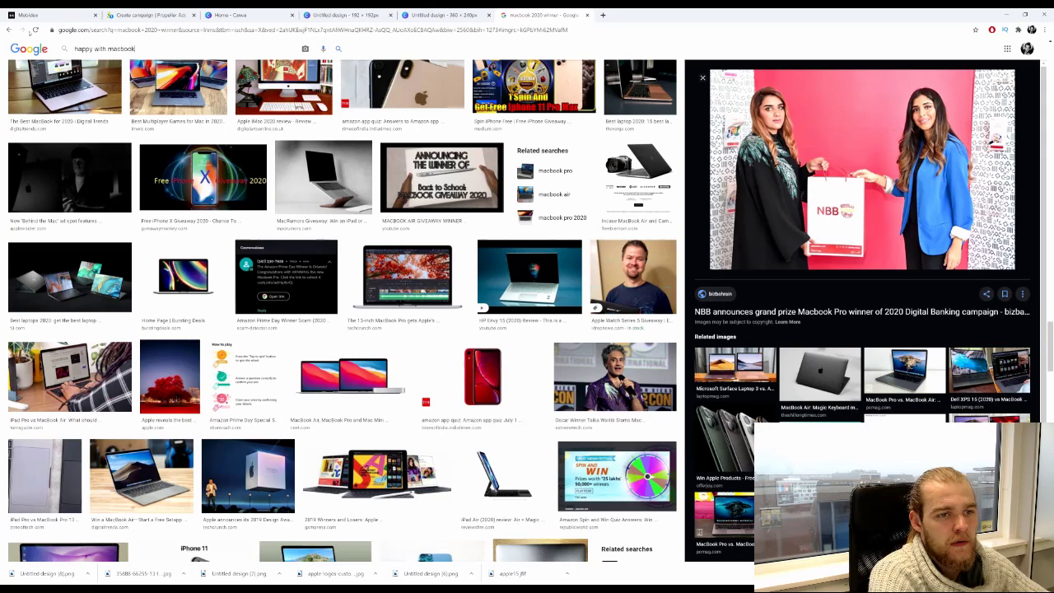
pyautogui.press('Return')
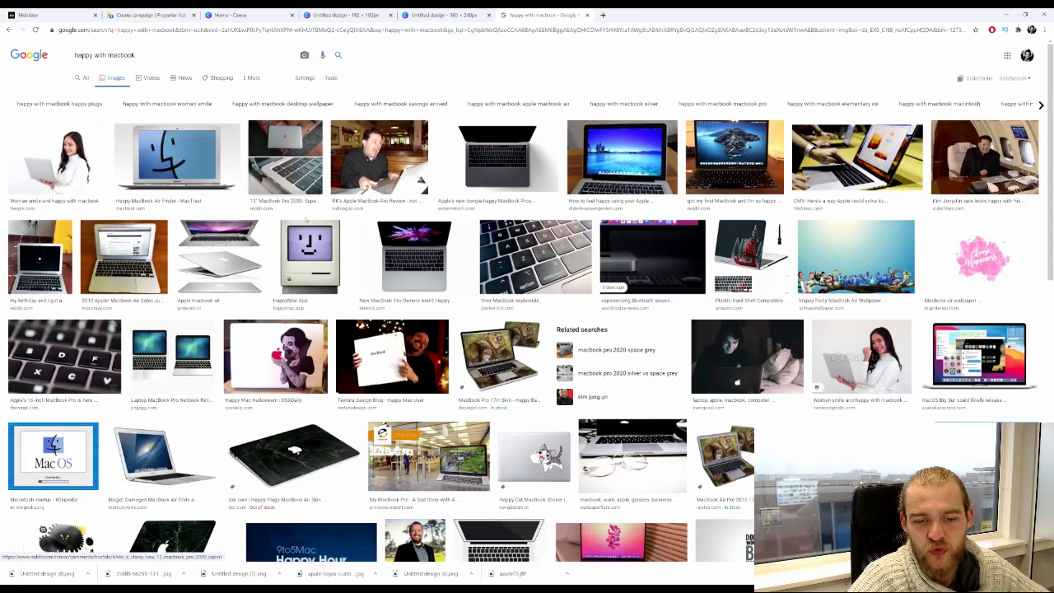
pyautogui.scroll(-4, 334, 234)
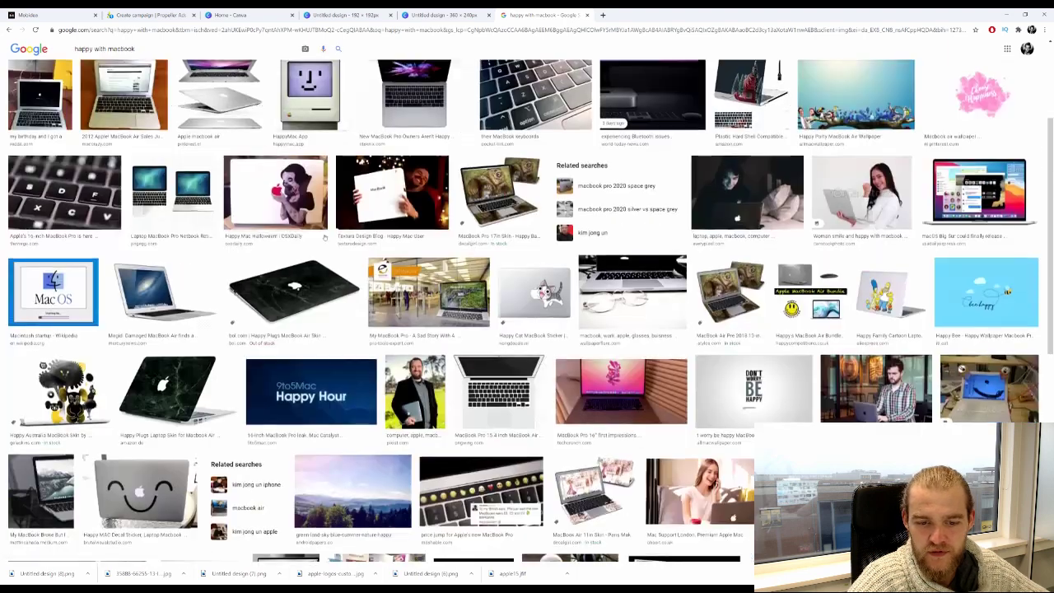
pyautogui.scroll(-2, 334, 235)
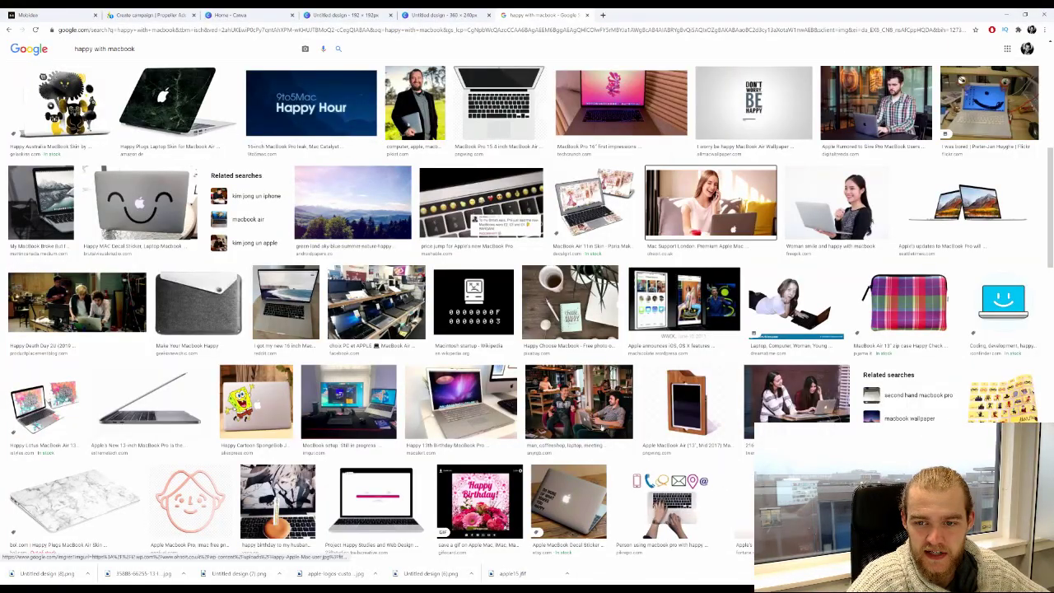
pyautogui.click(709, 204)
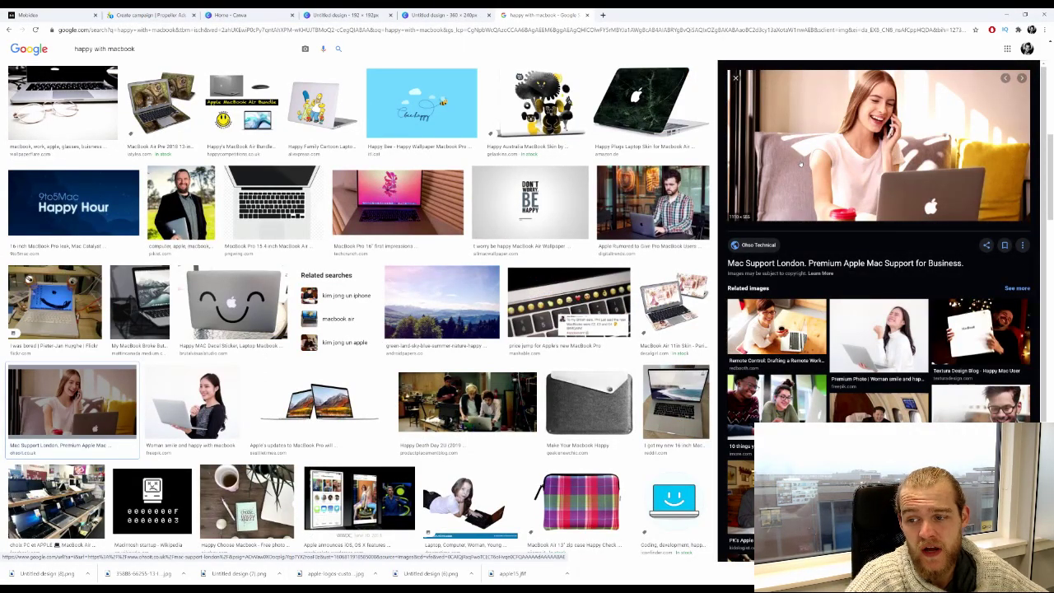
# Examine the previewed photo's related images and the remaining "happy with macbook" results for a suitable happy-owner picture
pyautogui.scroll(-2, 808, 145)
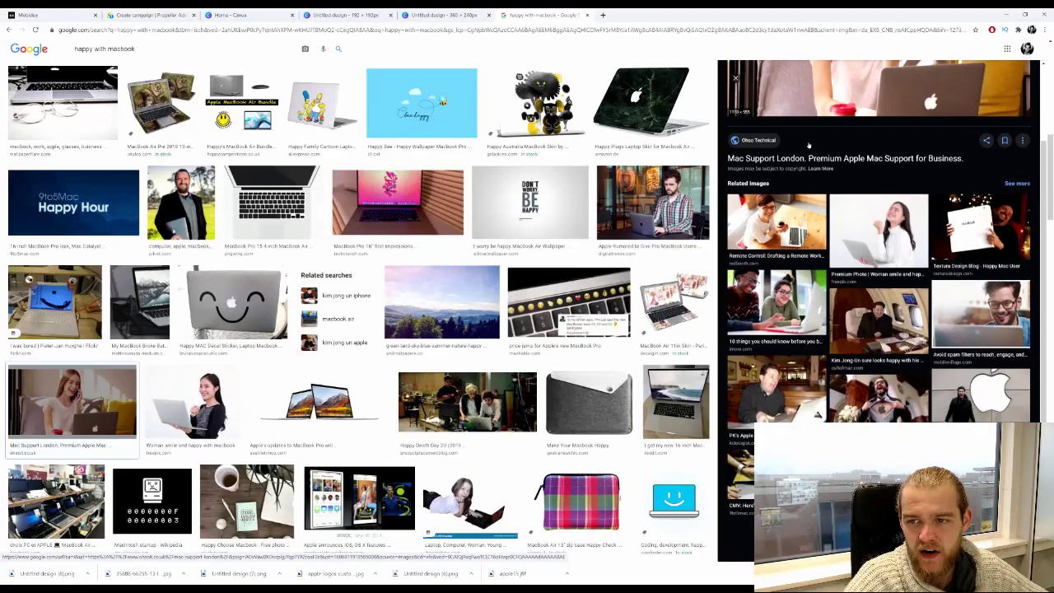
pyautogui.scroll(2, 900, 93)
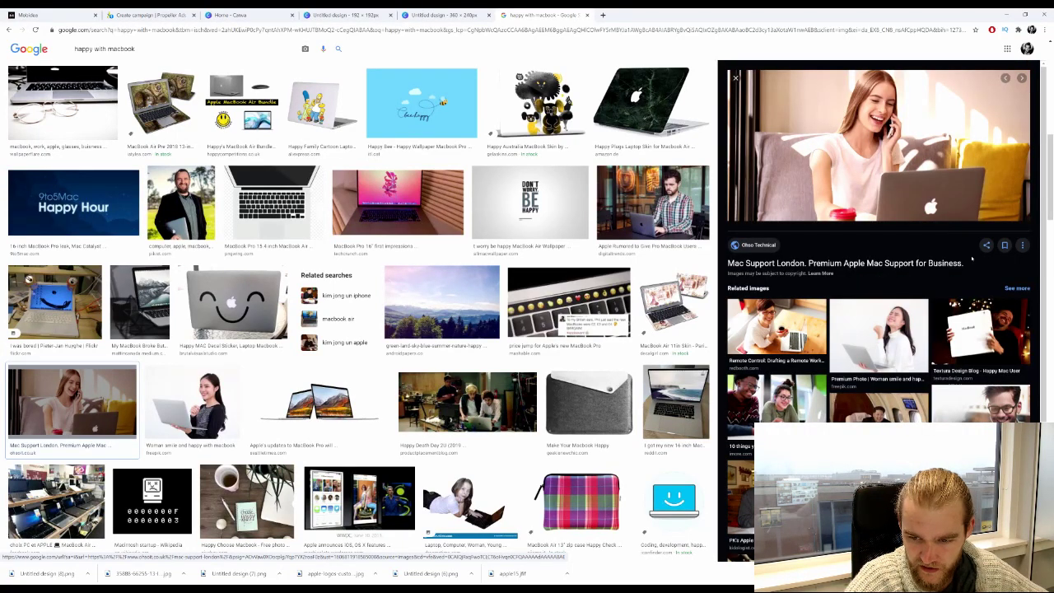
pyautogui.scroll(-4, 947, 247)
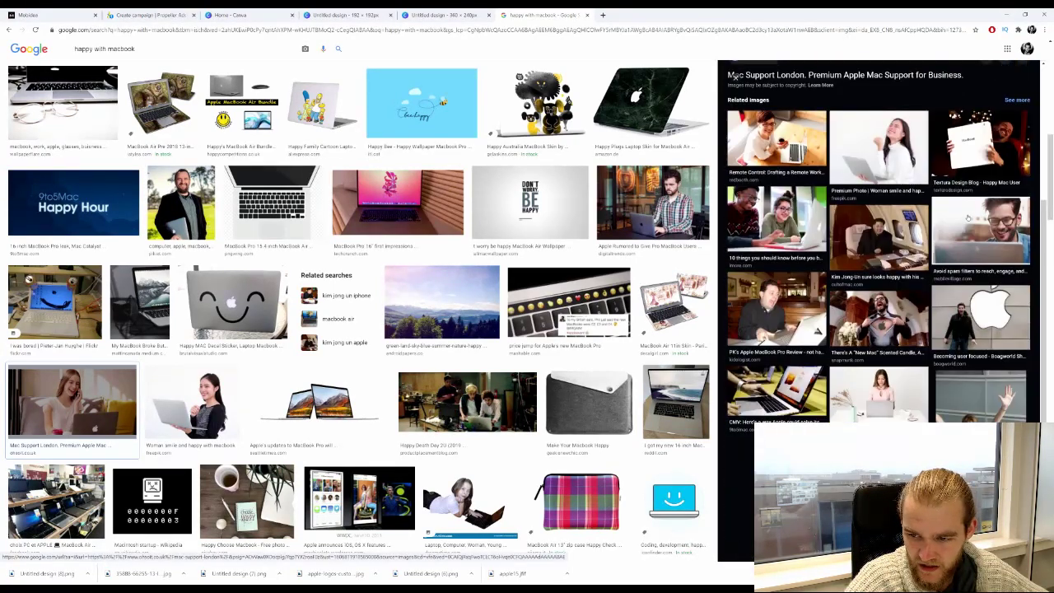
pyautogui.scroll(3, 735, 76)
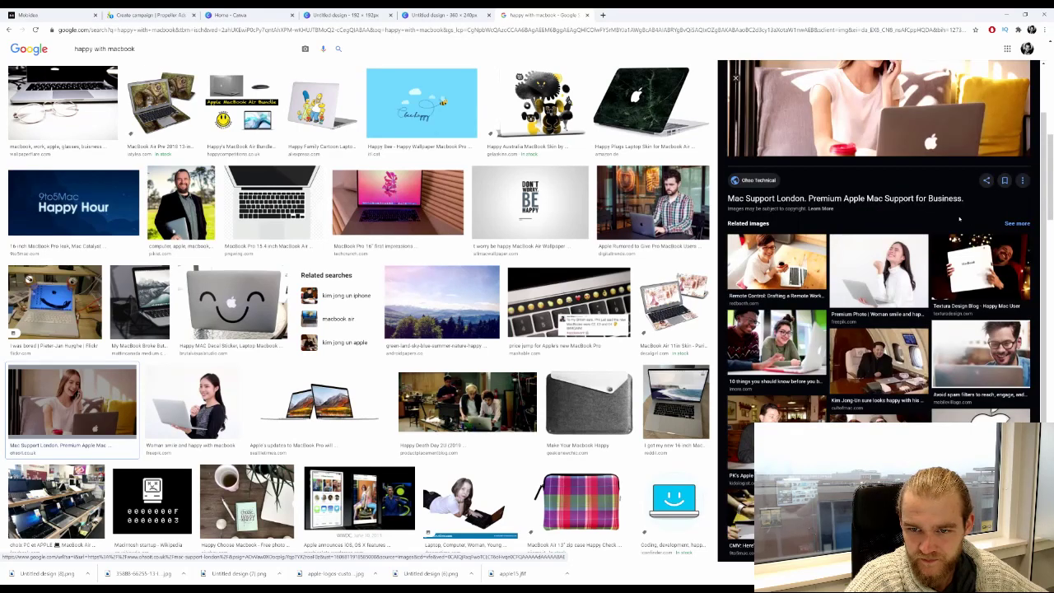
pyautogui.scroll(-3, 278, 311)
pyautogui.scroll(-3, 277, 310)
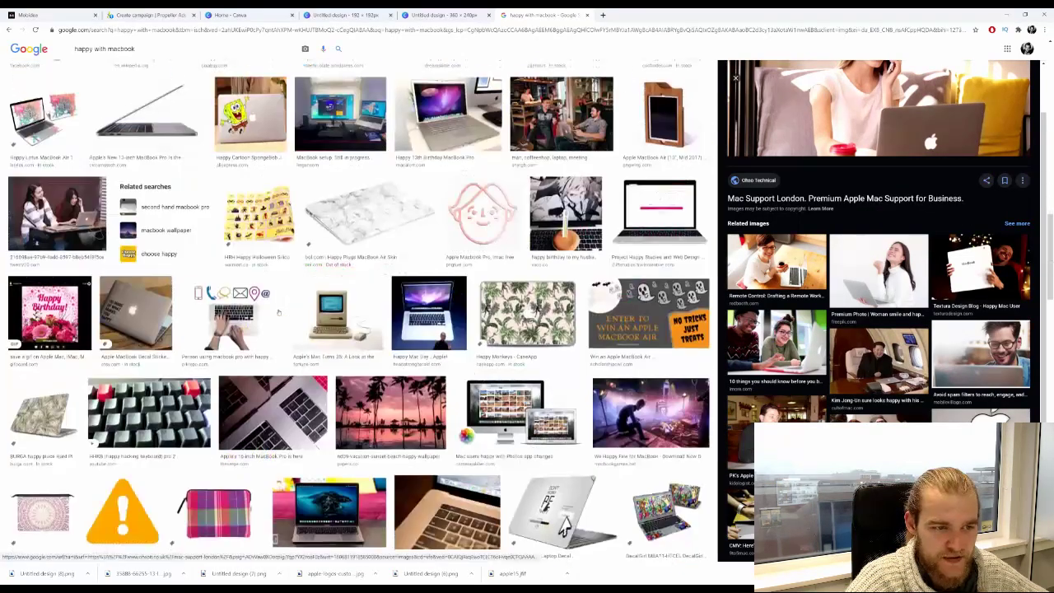
pyautogui.scroll(-5, 359, 310)
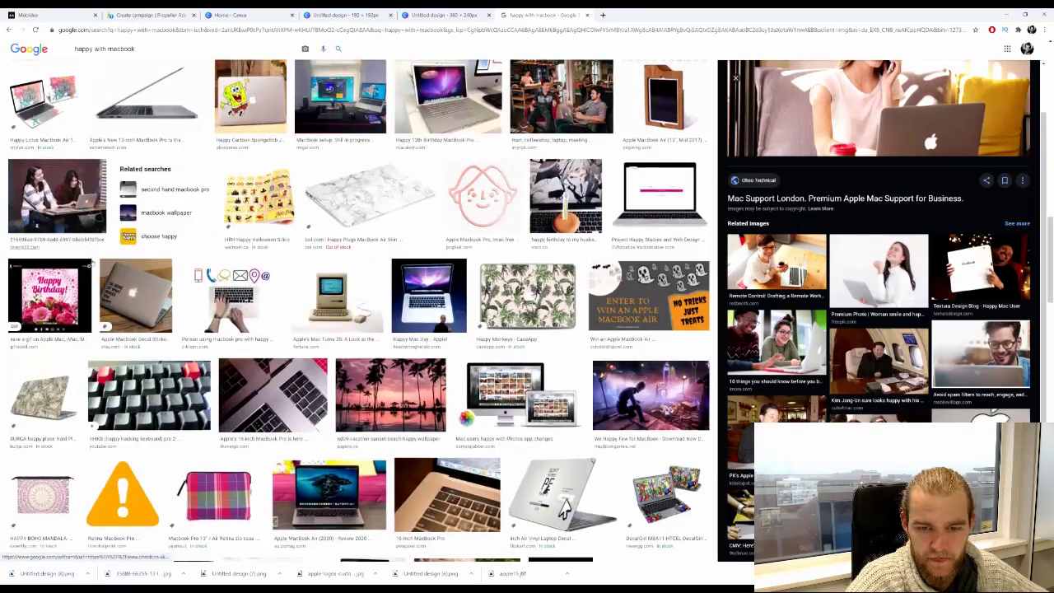
pyautogui.scroll(-4, 103, 252)
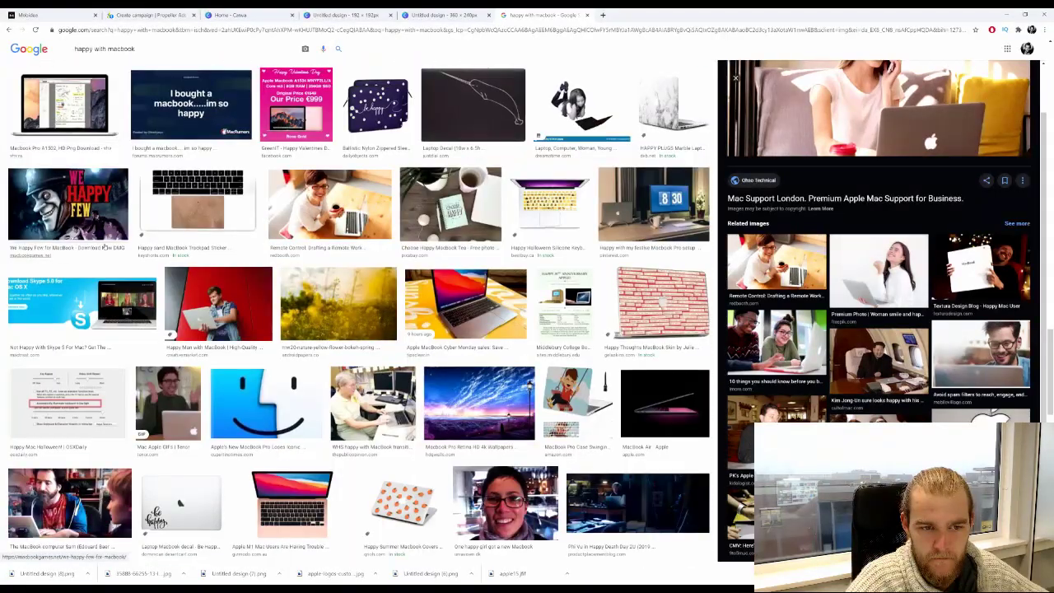
pyautogui.scroll(-2, 103, 247)
pyautogui.scroll(-1, 197, 283)
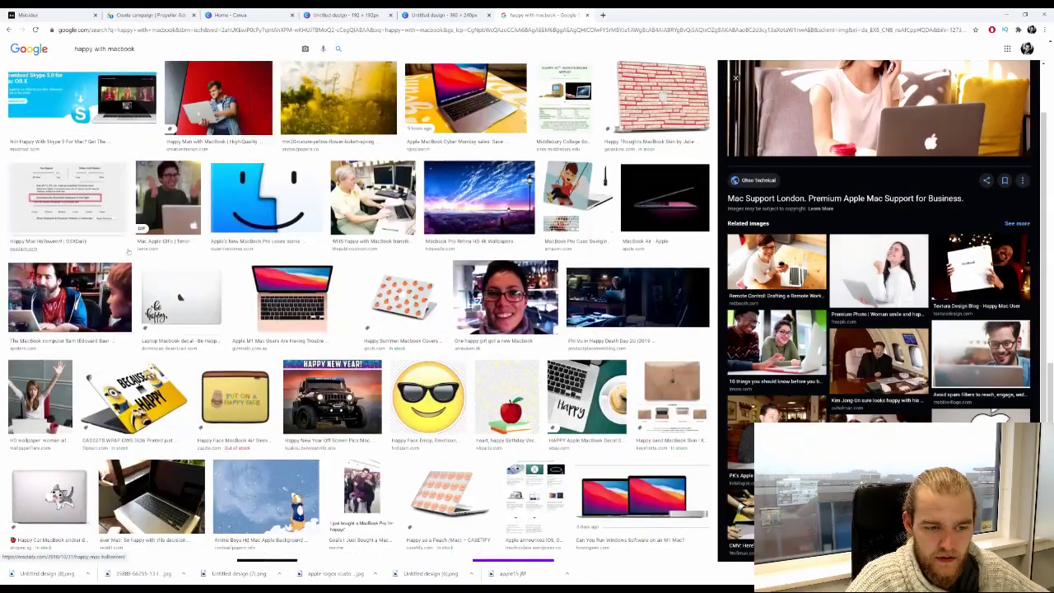
pyautogui.scroll(-2, 197, 282)
# Search Google Images for "pretty girl with macbook" and look through the results for a usable creative picture
pyautogui.moveTo(136, 49); pyautogui.dragTo(3, 51)
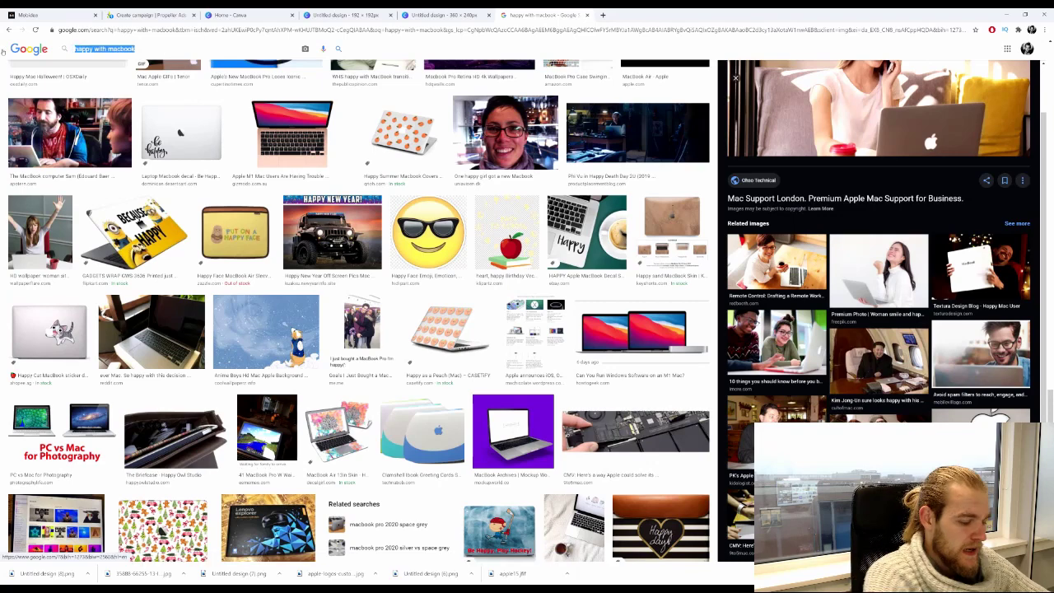
pyautogui.write('pret')
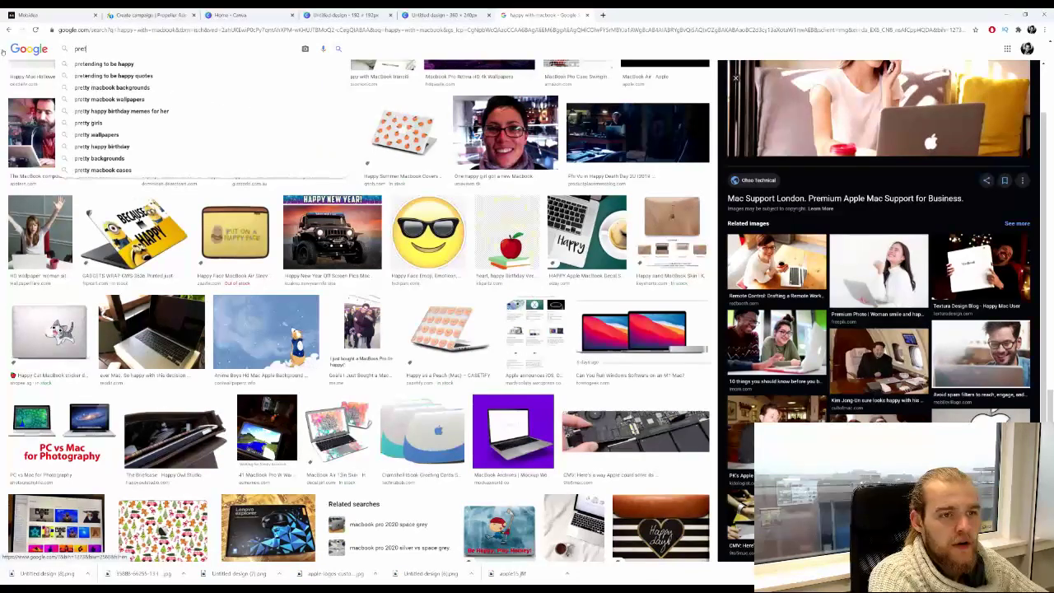
pyautogui.write('ty girls')
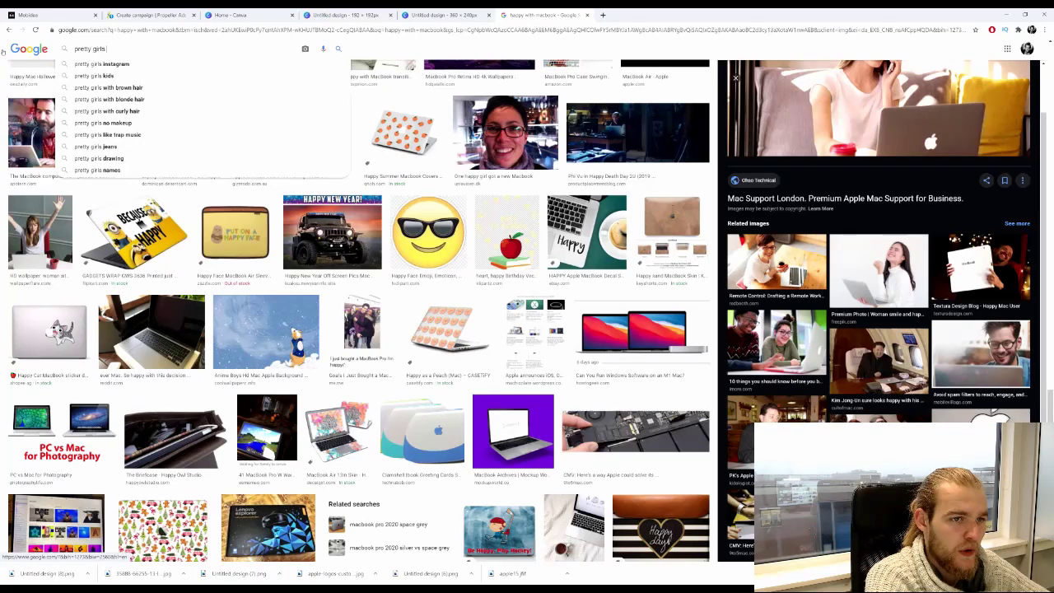
pyautogui.press('BackSpace')
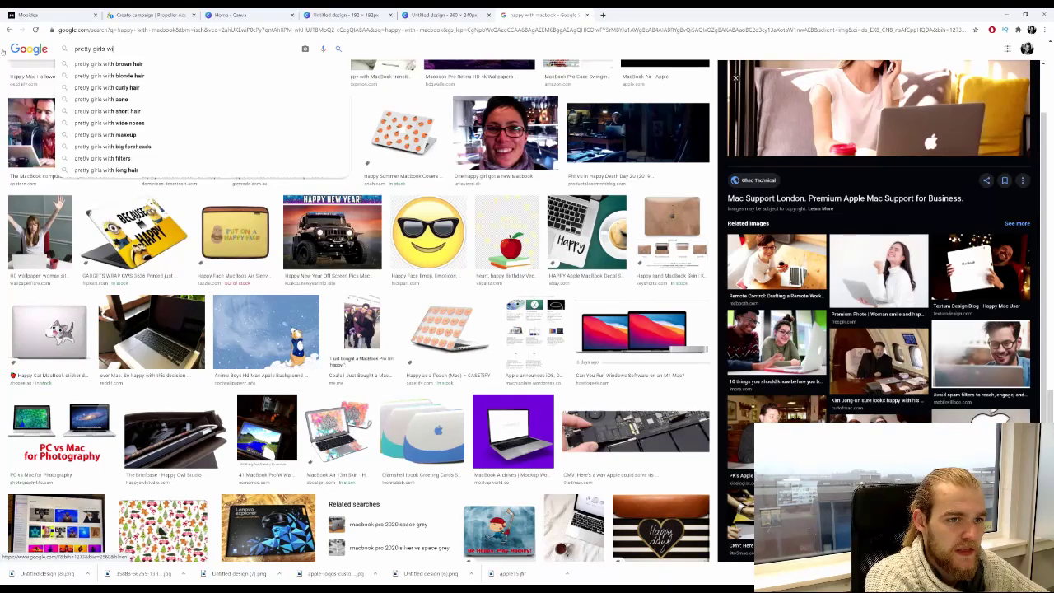
pyautogui.write('with macbook')
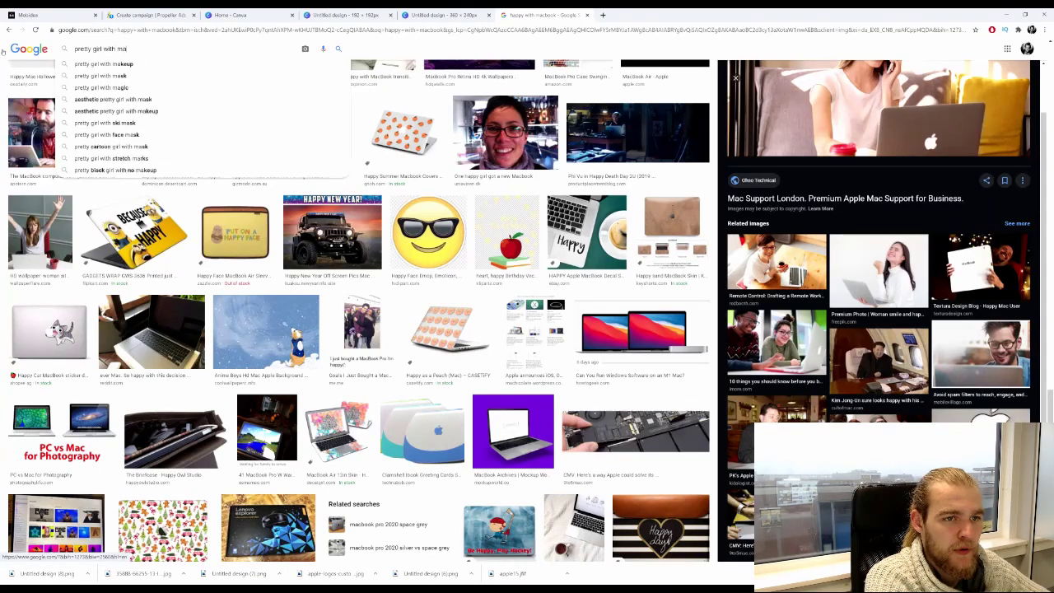
pyautogui.press('Return')
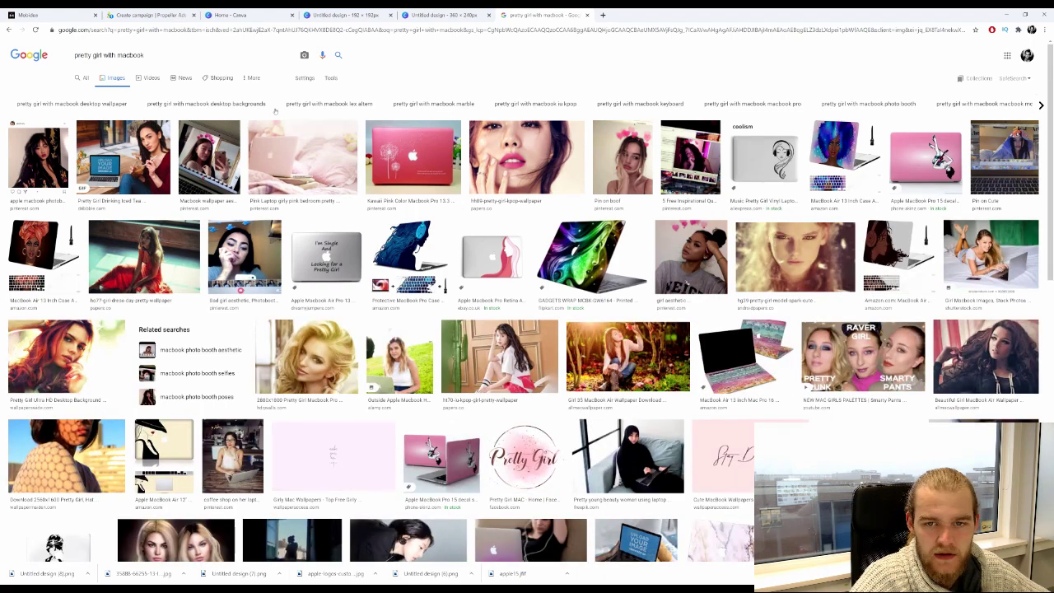
pyautogui.scroll(-2, 388, 231)
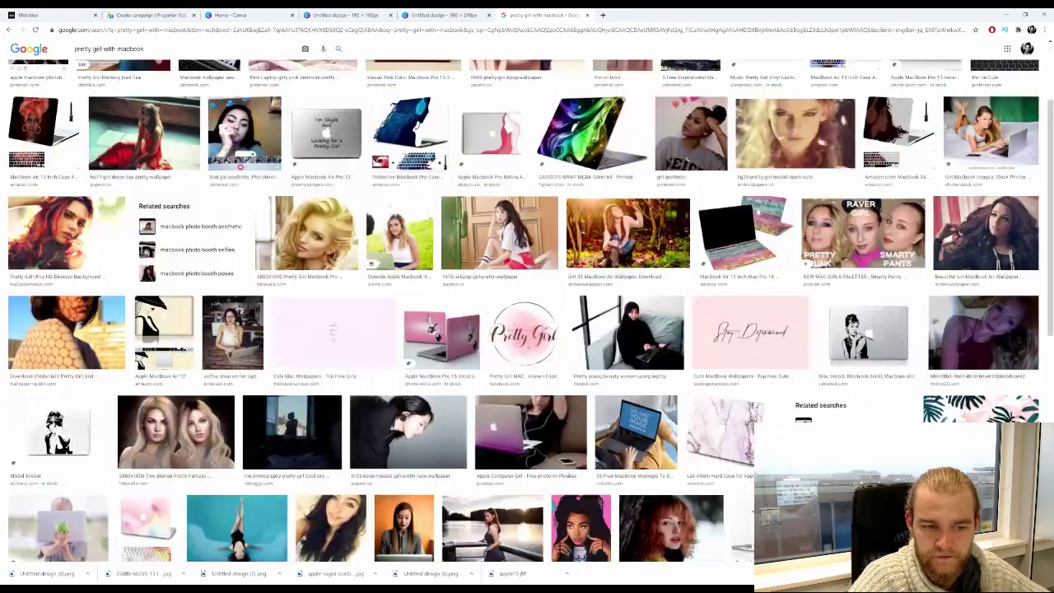
pyautogui.scroll(-3, 388, 231)
pyautogui.scroll(-4, 258, 249)
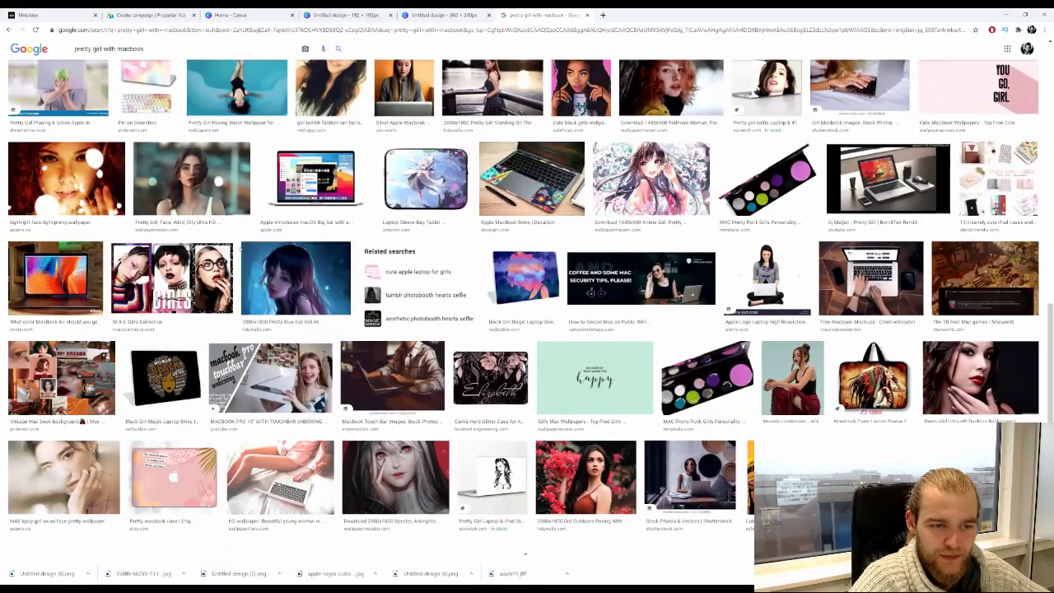
pyautogui.scroll(-3, 525, 553)
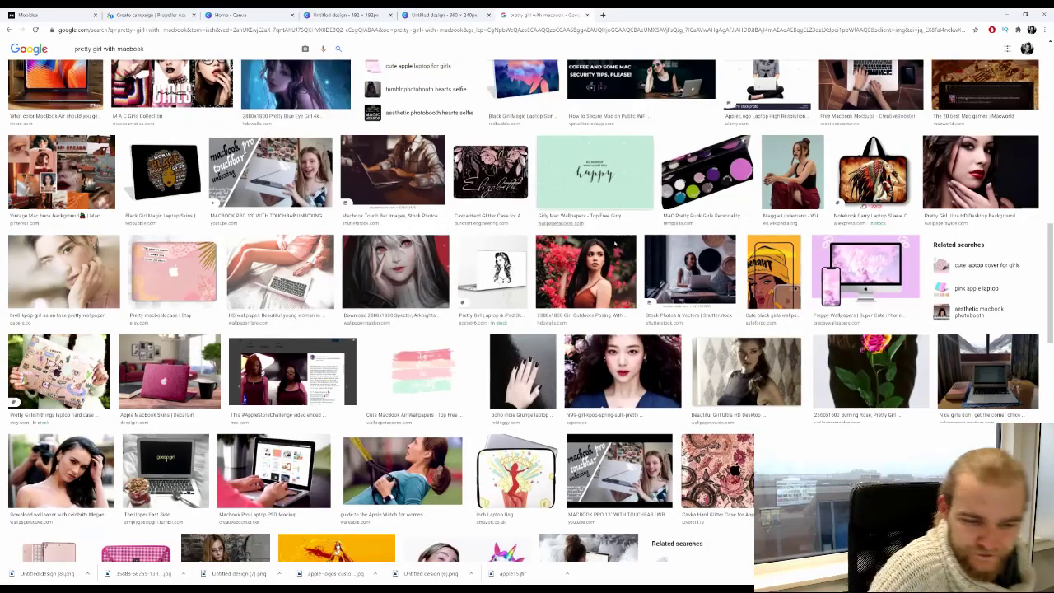
pyautogui.scroll(-1, 527, 313)
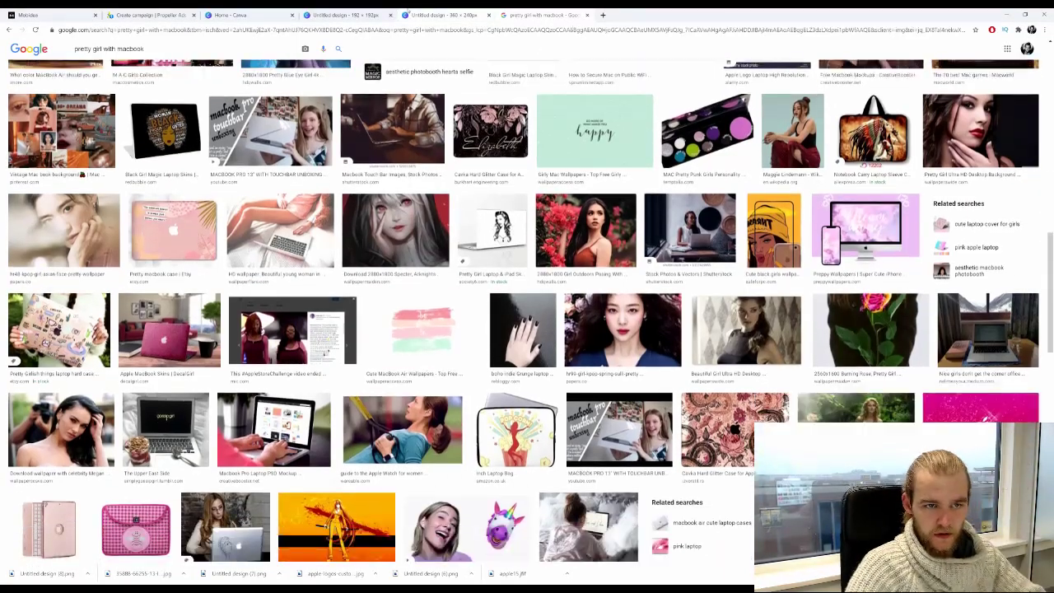
# Search Google Images for "macbook contest" to find a prize-themed creative picture
pyautogui.tripleClick(163, 49)
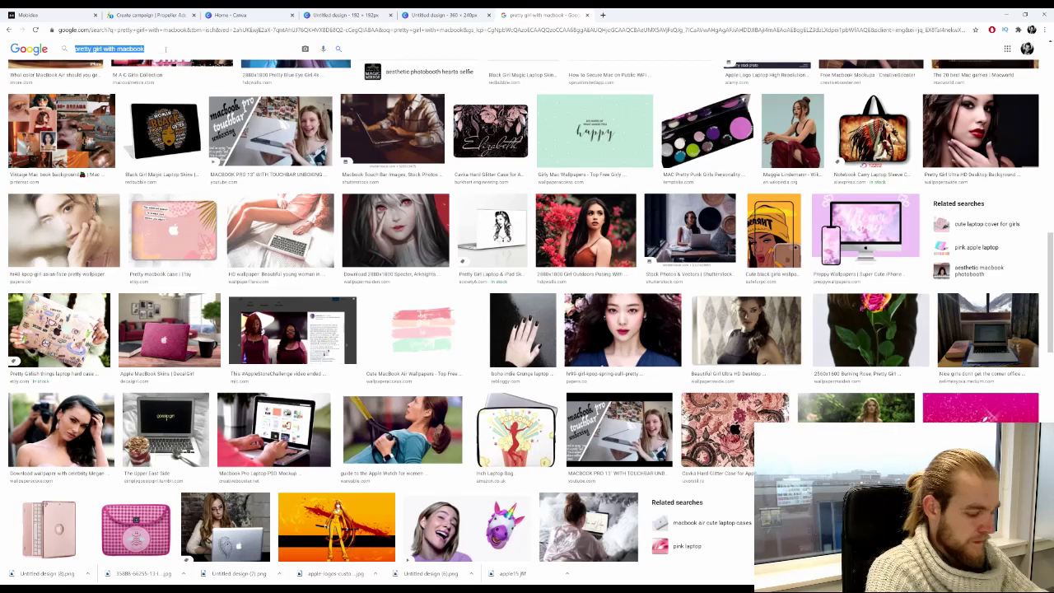
pyautogui.write('macbook c')
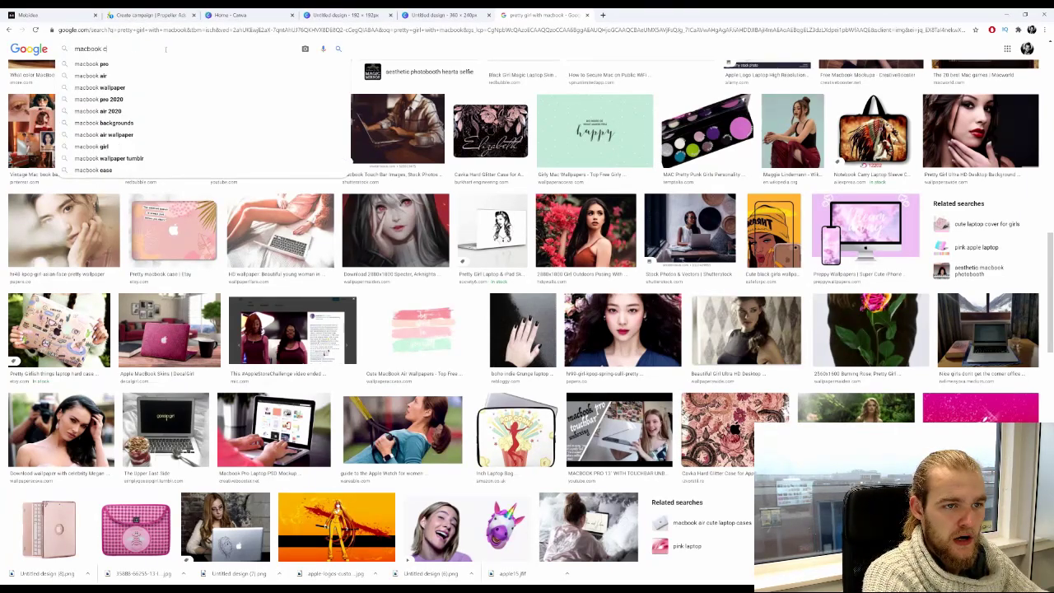
pyautogui.write('ontest')
pyautogui.press('Return')
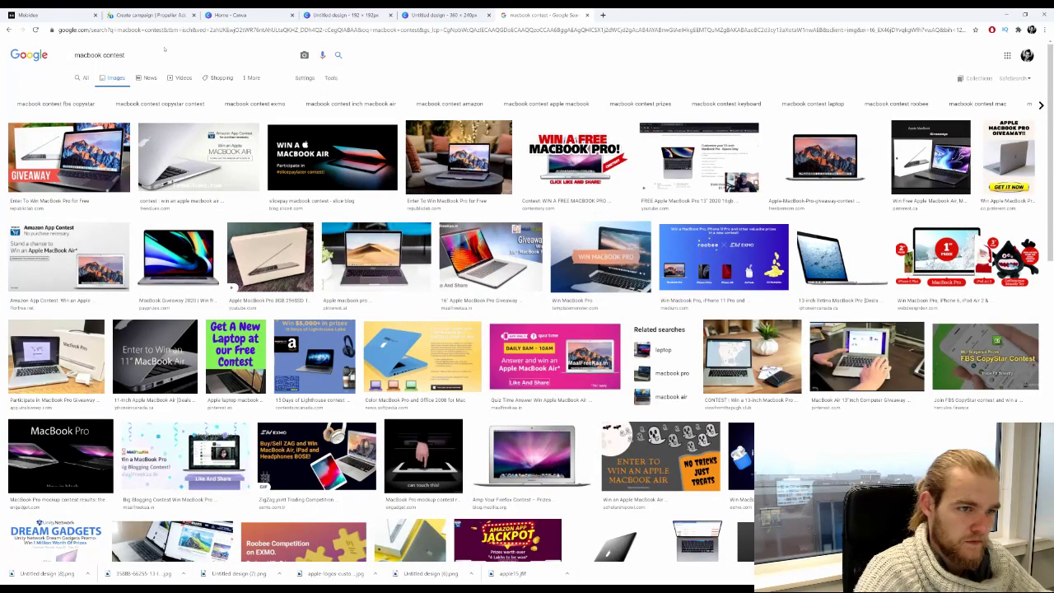
# Search Google Images for "win a macbook" and preview the Raffle Creator picture with the red WIN! burst
pyautogui.tripleClick(136, 54)
pyautogui.write('win a')
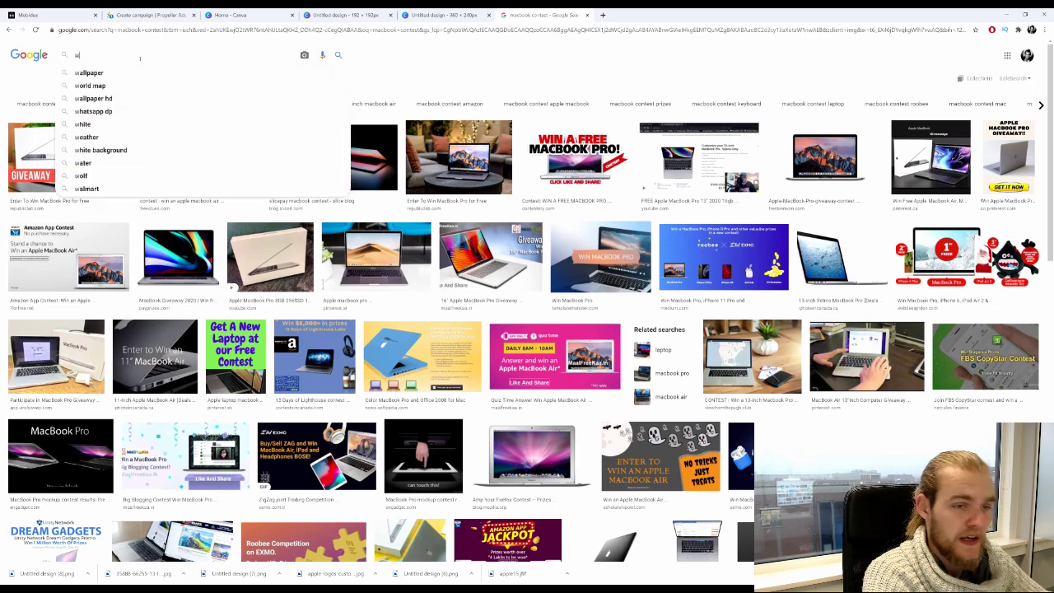
pyautogui.write(' macbook')
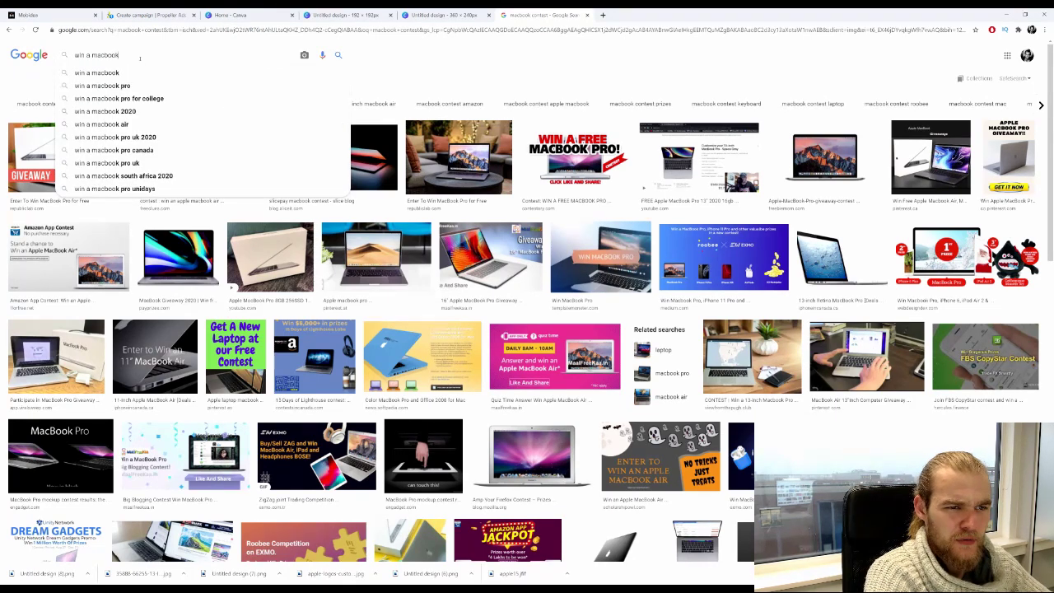
pyautogui.press('Return')
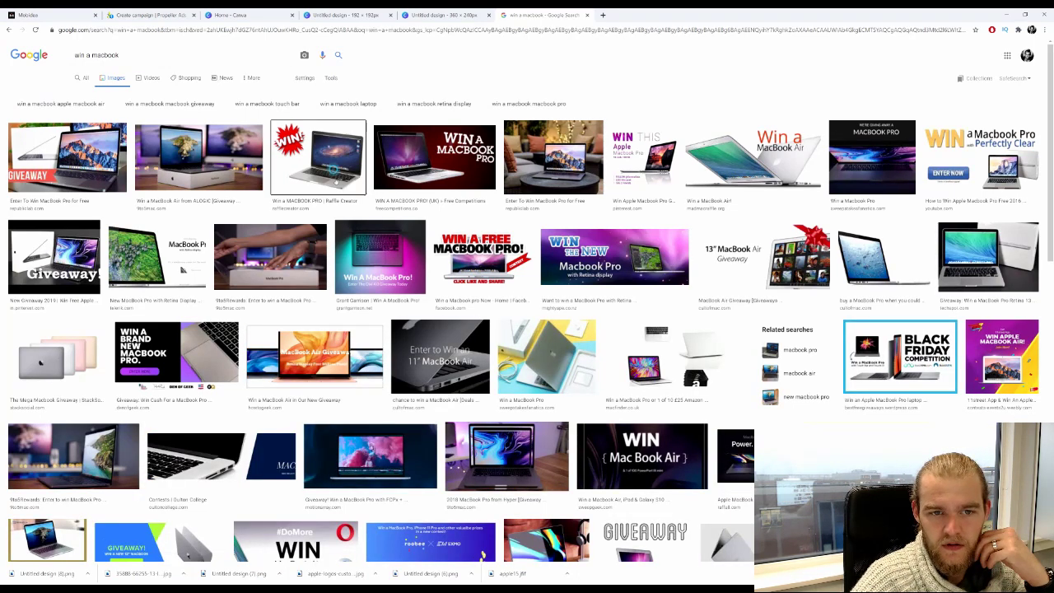
pyautogui.click(319, 157)
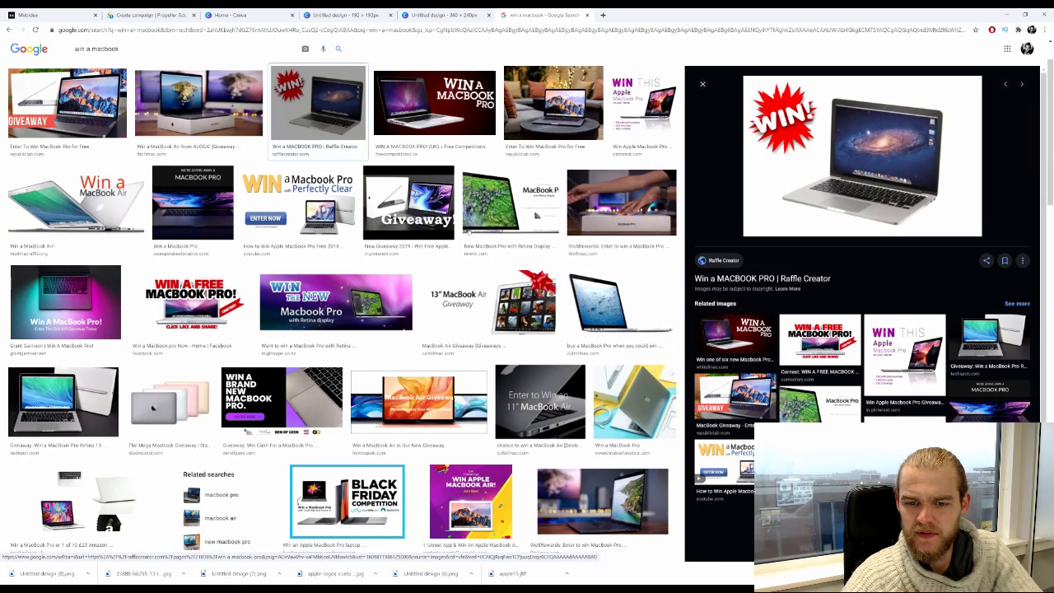
# Look through the remaining "win a macbook" image results for a suitable winner or giveaway picture
pyautogui.scroll(-1, 467, 236)
pyautogui.scroll(-4, 536, 131)
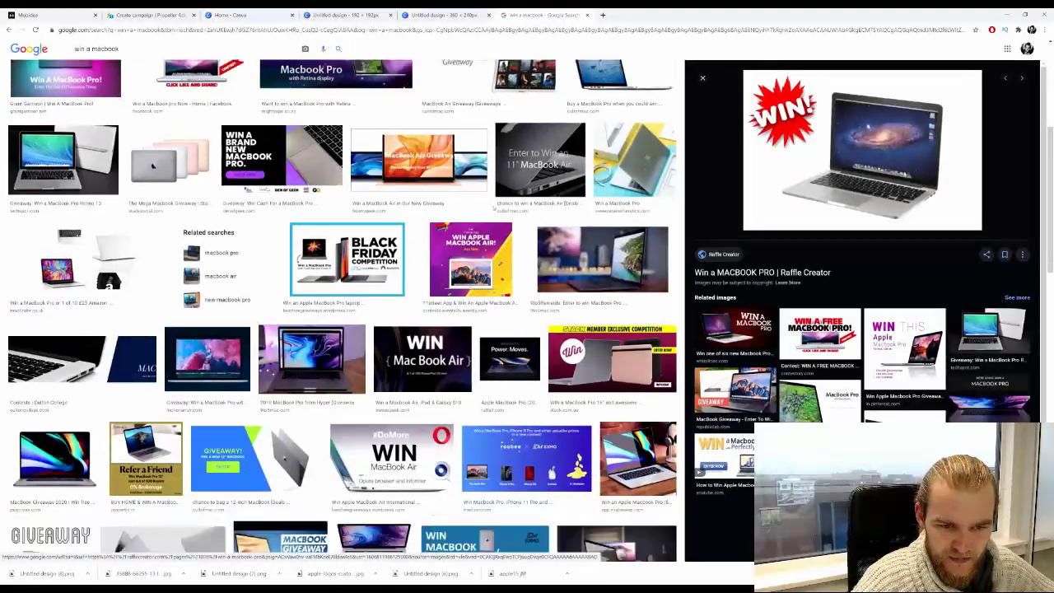
pyautogui.scroll(-6, 342, 310)
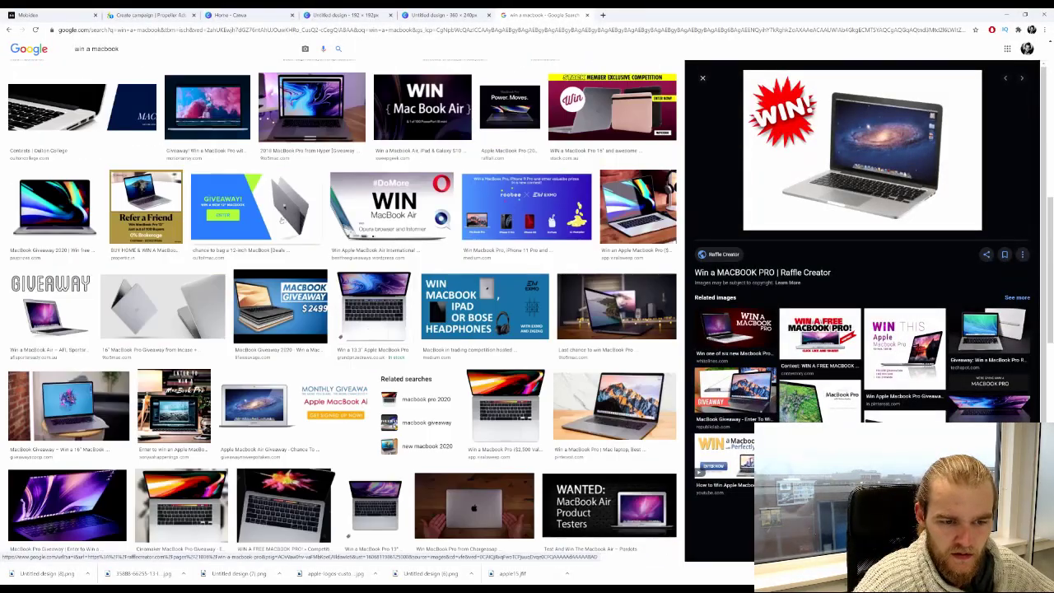
pyautogui.scroll(-8, 252, 242)
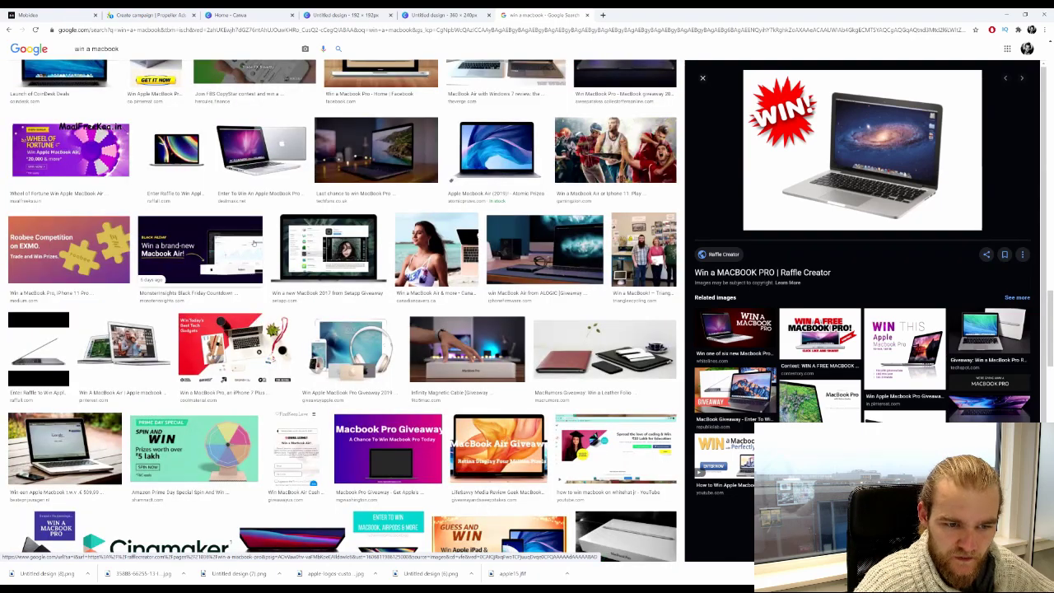
pyautogui.scroll(-6, 252, 242)
pyautogui.scroll(-3, 255, 258)
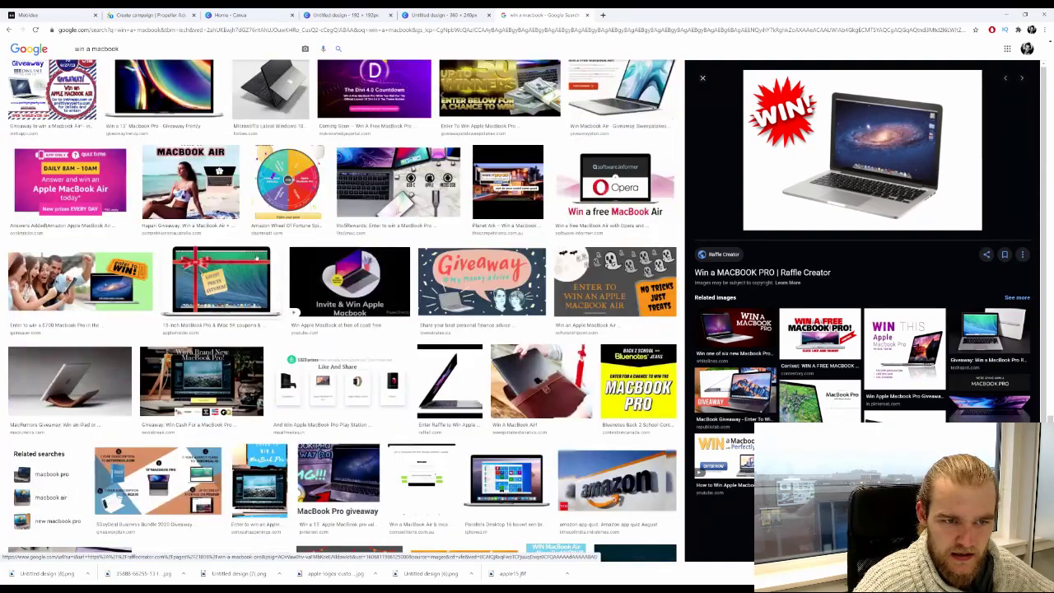
pyautogui.scroll(-3, 259, 252)
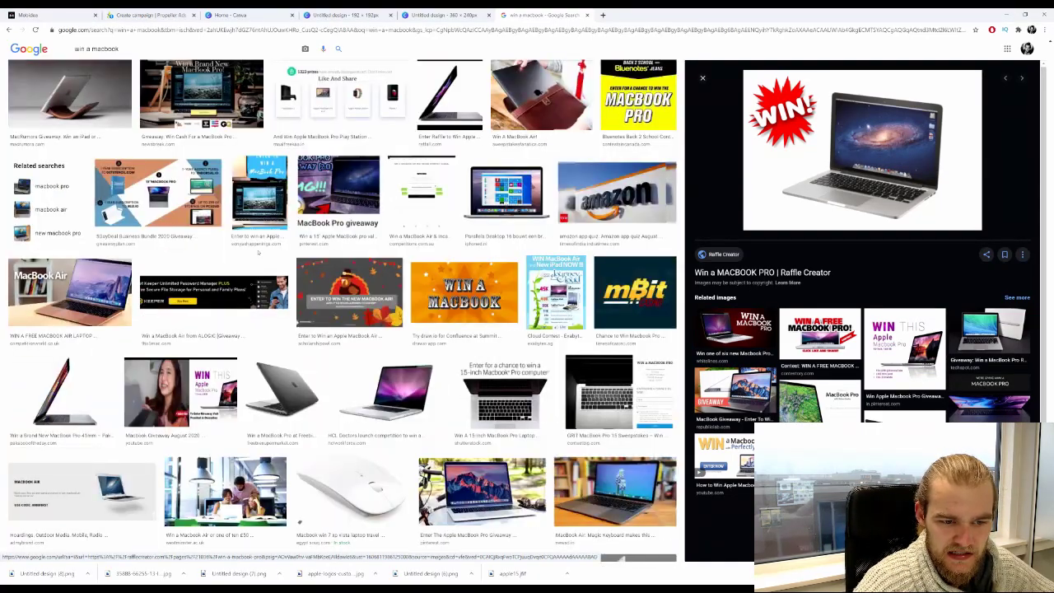
pyautogui.scroll(-3, 259, 254)
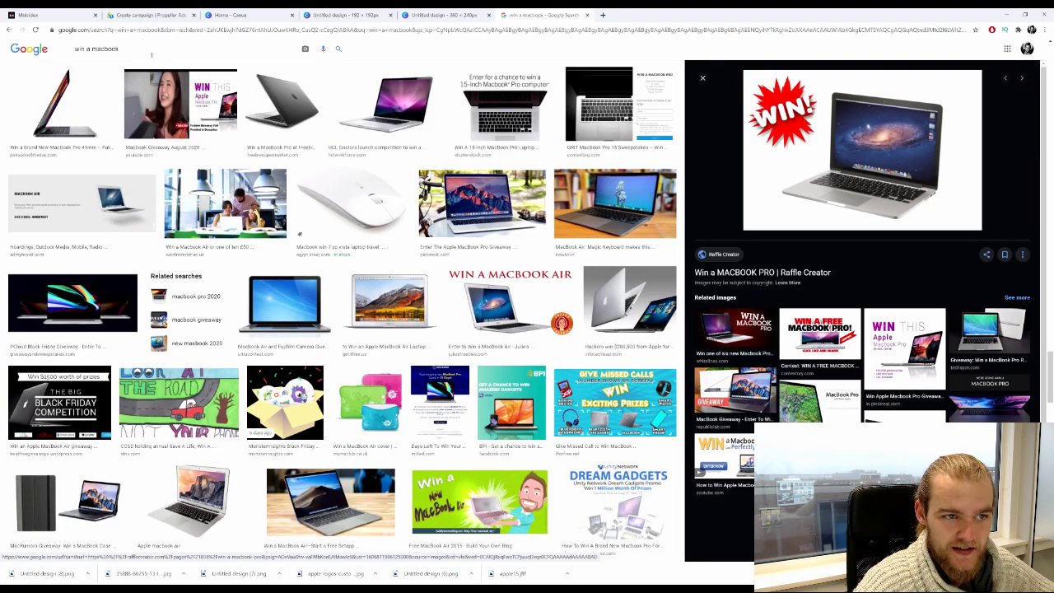
# Search Google Images for "macbook 2020" and preview the RTL Nieuws photo of the man holding up a MacBook Air
pyautogui.moveTo(124, 49); pyautogui.dragTo(74, 49)
pyautogui.write('ma')
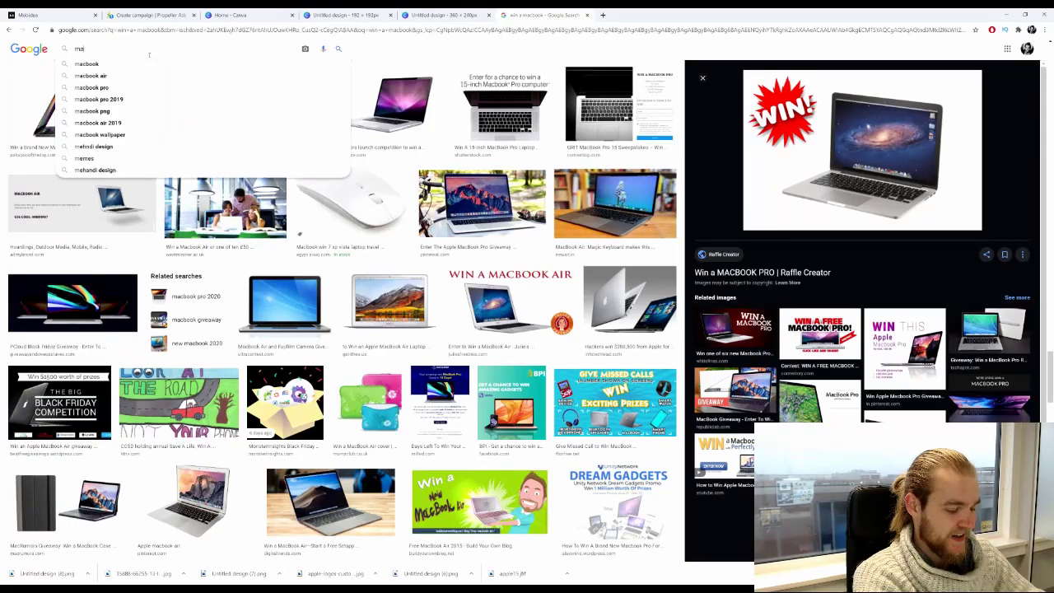
pyautogui.write('cbook 2020')
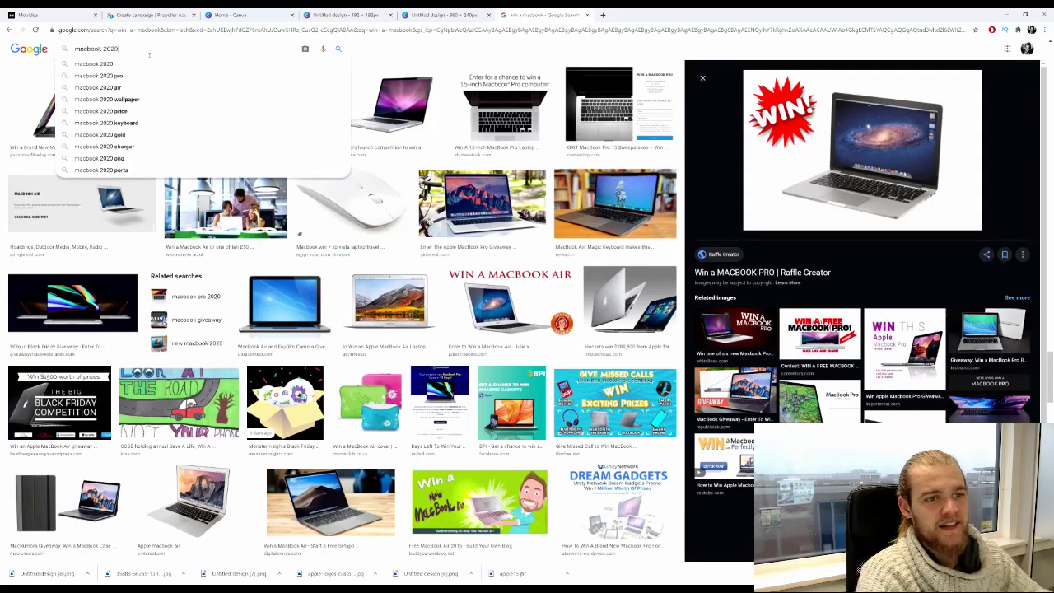
pyautogui.press('Return')
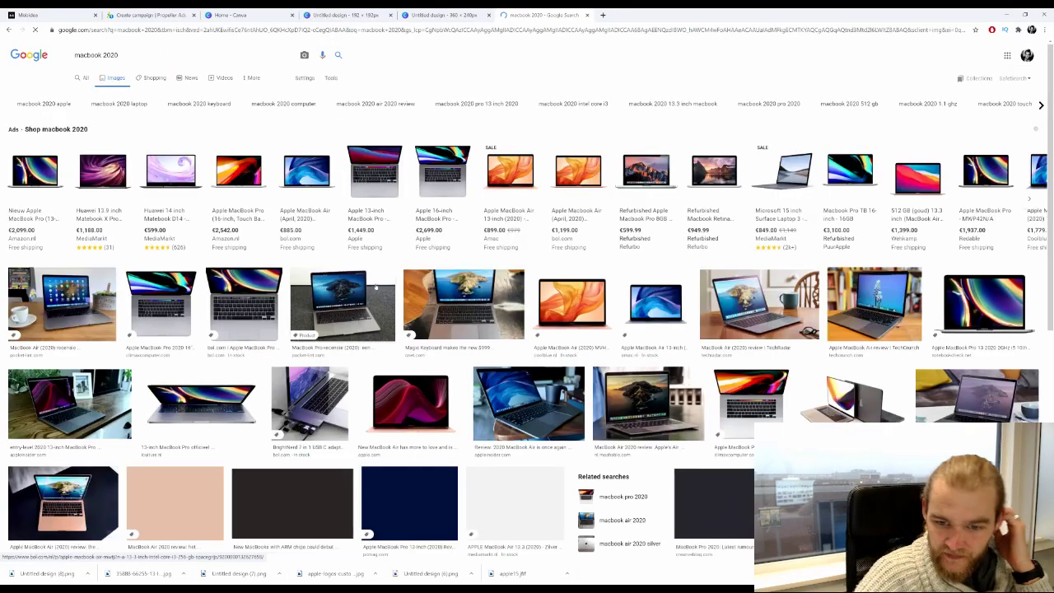
pyautogui.scroll(-10, 407, 277)
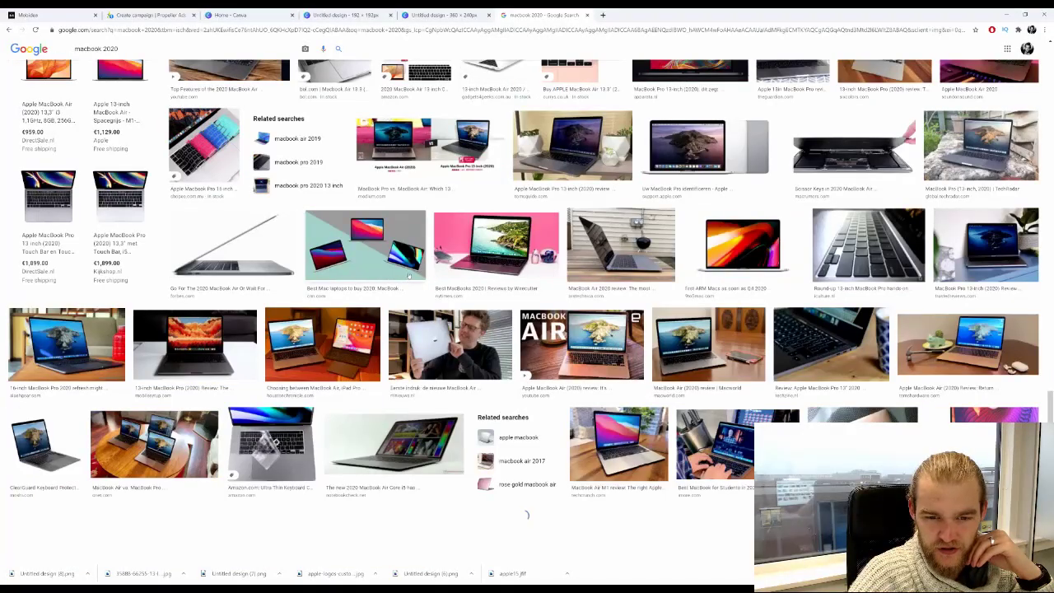
pyautogui.scroll(-2, 407, 277)
pyautogui.click(458, 189)
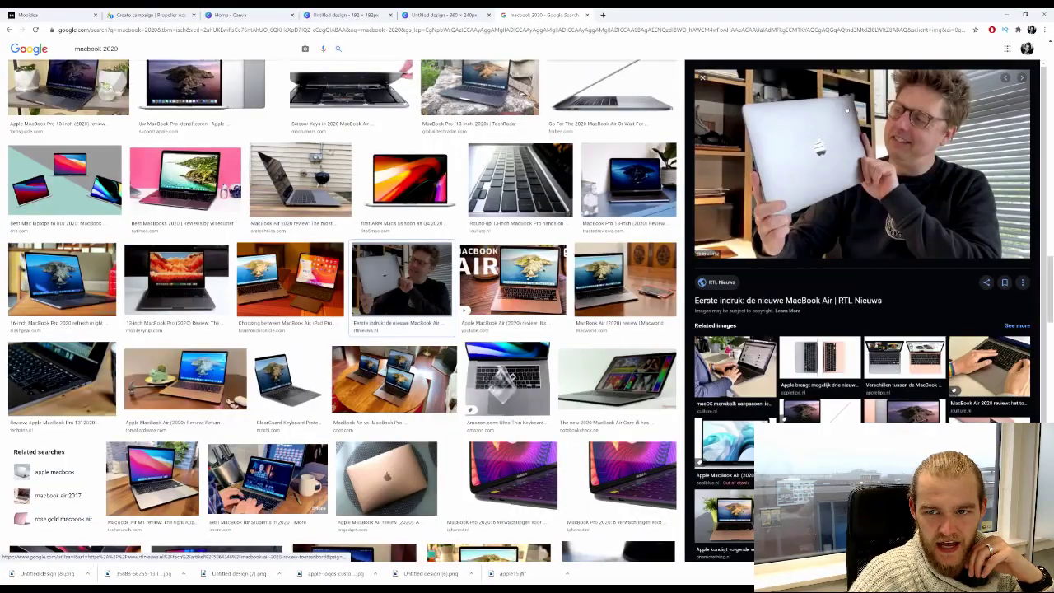
# Check the other "macbook 2020" results and save the previewed RTL Nieuws photo as macbook-air-2020-1.jpg
pyautogui.scroll(-5, 676, 288)
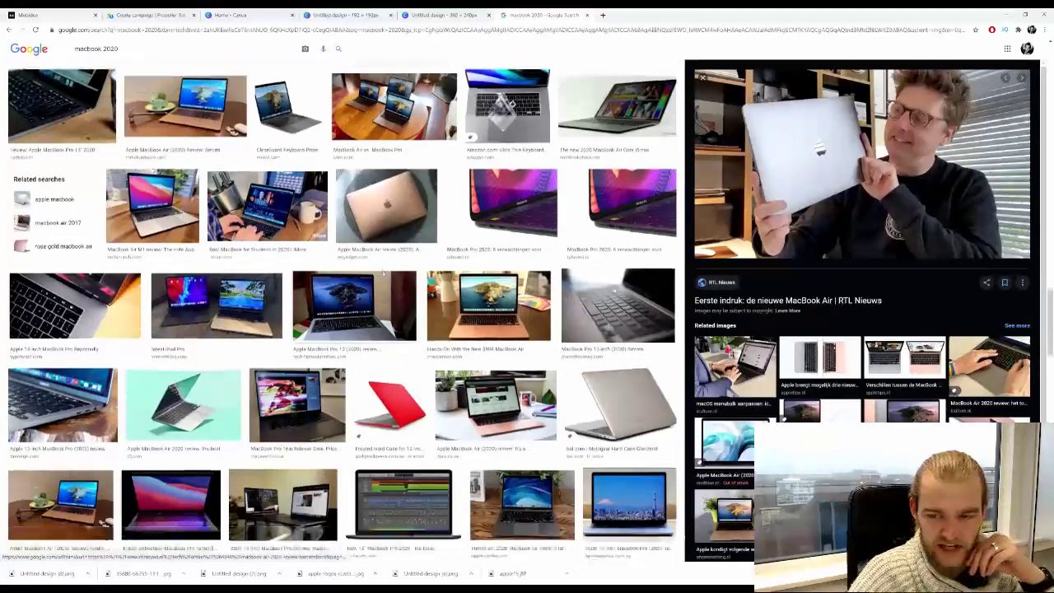
pyautogui.scroll(-1, 916, 282)
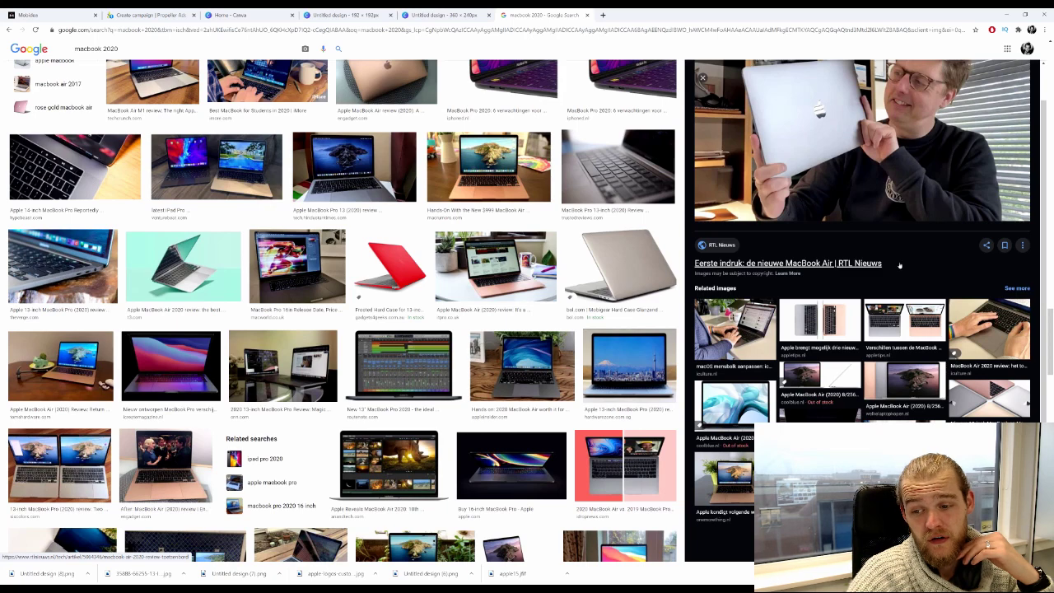
pyautogui.scroll(1, 901, 267)
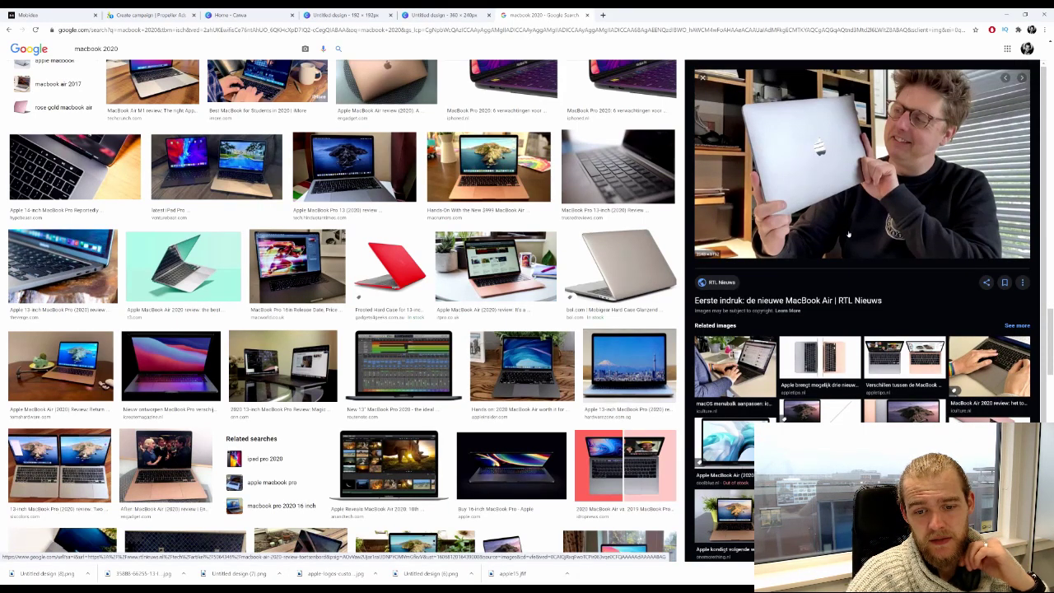
pyautogui.scroll(-6, 485, 298)
pyautogui.scroll(-4, 485, 298)
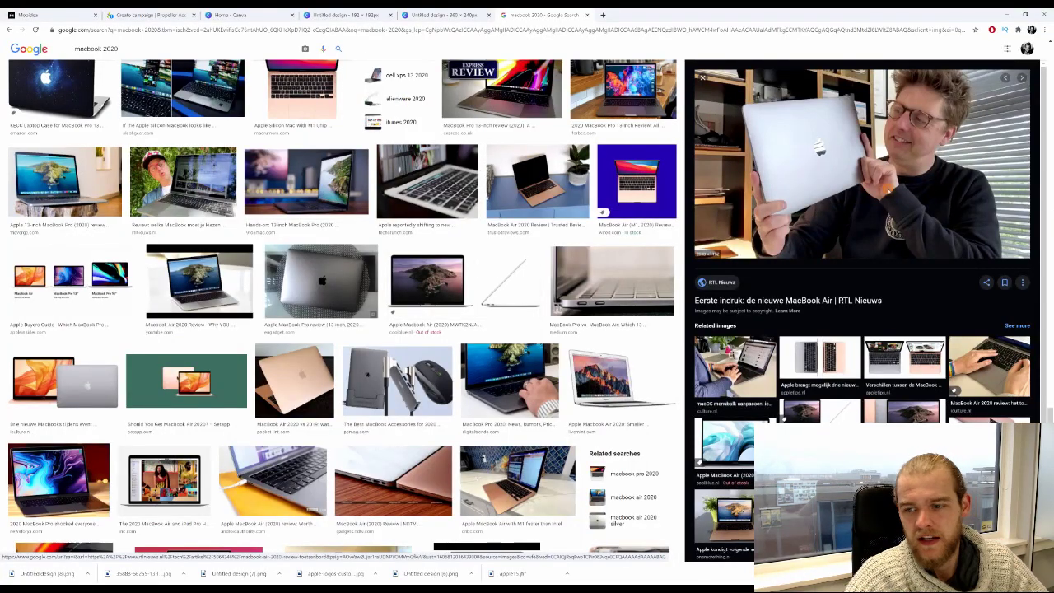
pyautogui.rightClick(889, 192)
pyautogui.click(943, 270)
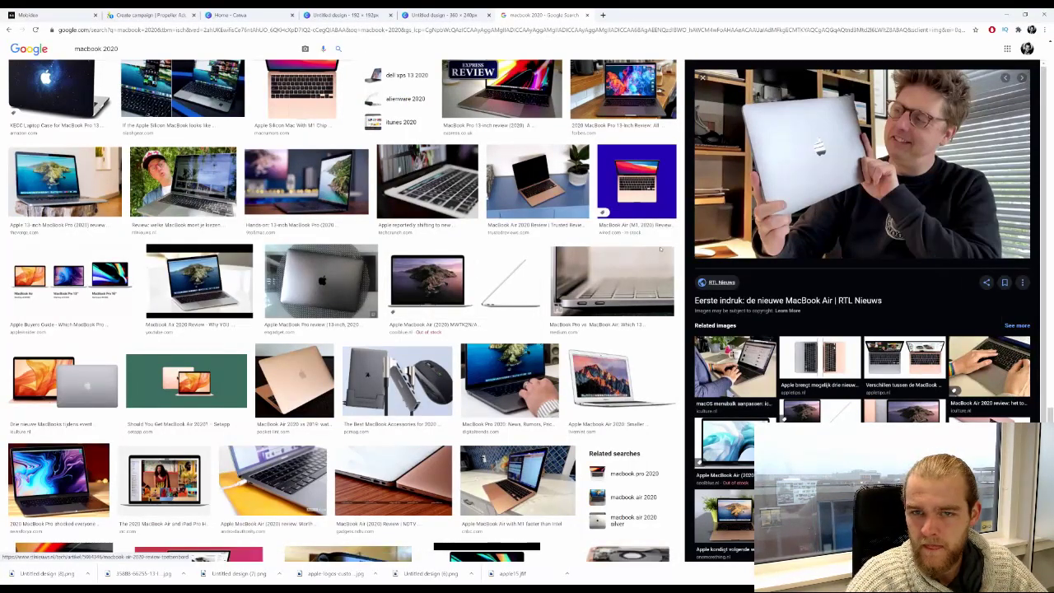
pyautogui.press('Return')
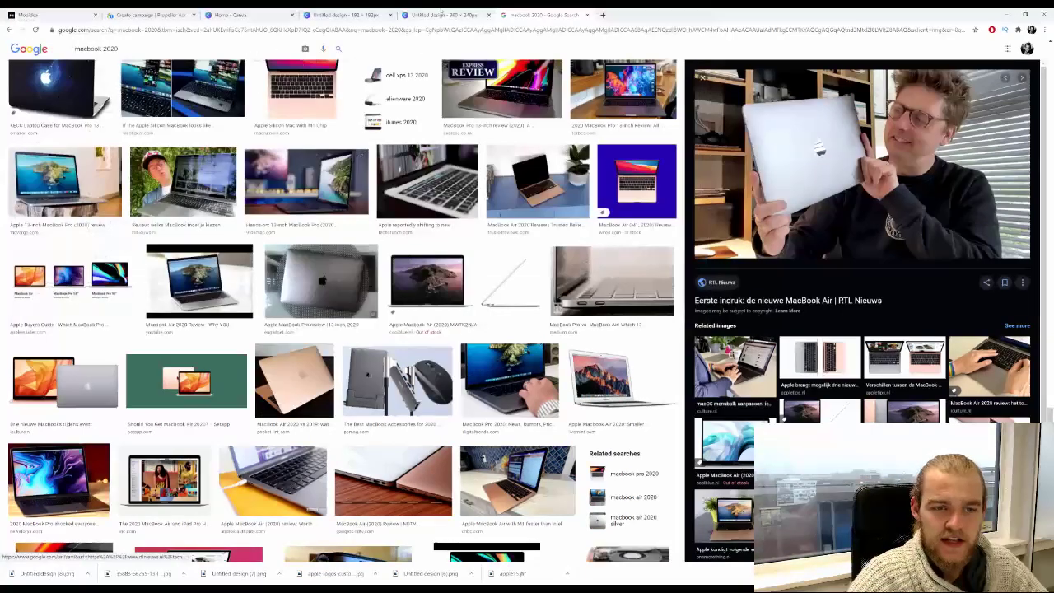
# In the 360 × 240 px Canva design, replace the laptop picture with the uploaded macbook-air-2020-1.jpg and download the design
pyautogui.click(440, 15)
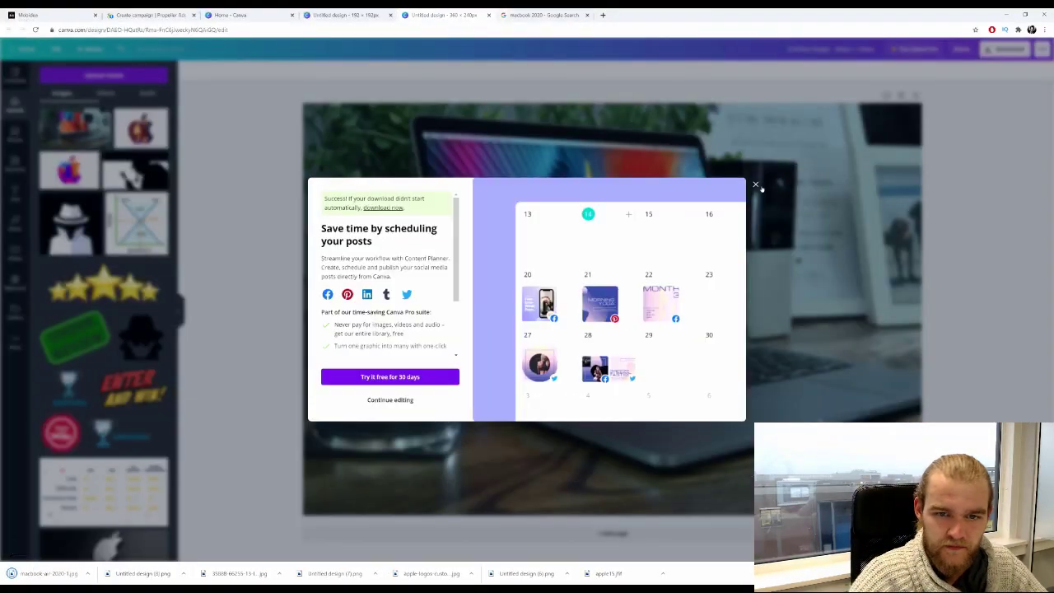
pyautogui.click(755, 184)
pyautogui.press('Delete')
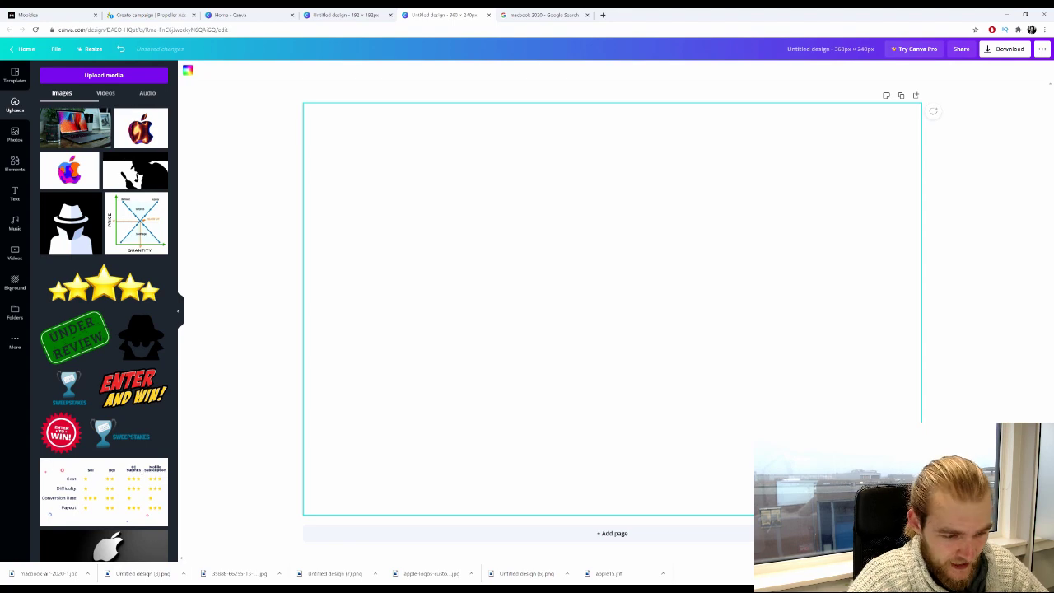
pyautogui.moveTo(37, 579); pyautogui.dragTo(91, 247)
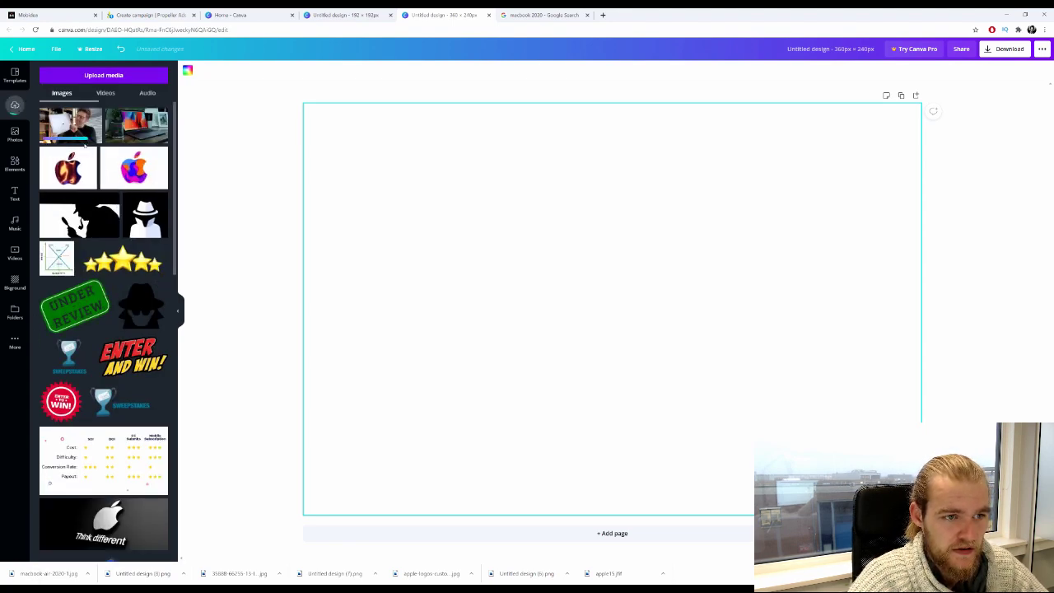
pyautogui.click(60, 121)
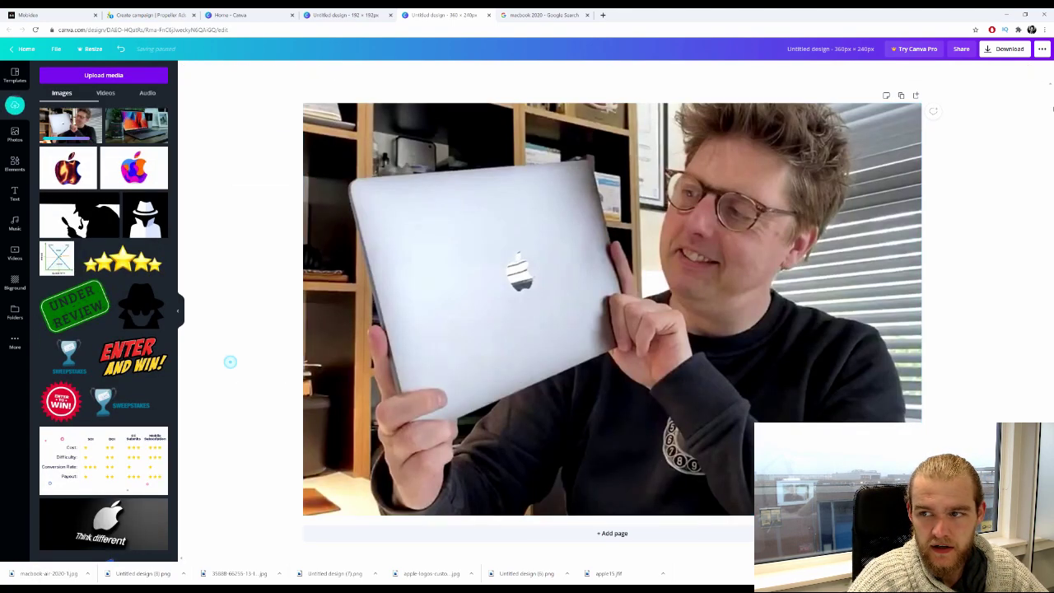
pyautogui.click(1005, 49)
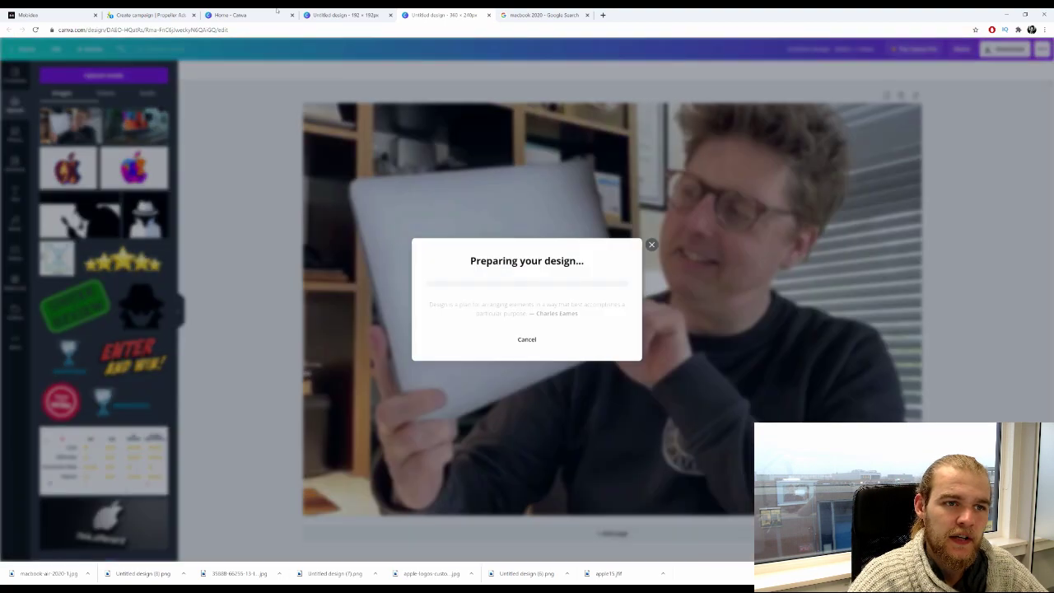
# Switch to the PropellerAds campaign form and upload the downloaded design as Creative 3's 360×240 image, cropped to the full picture
pyautogui.click(148, 15)
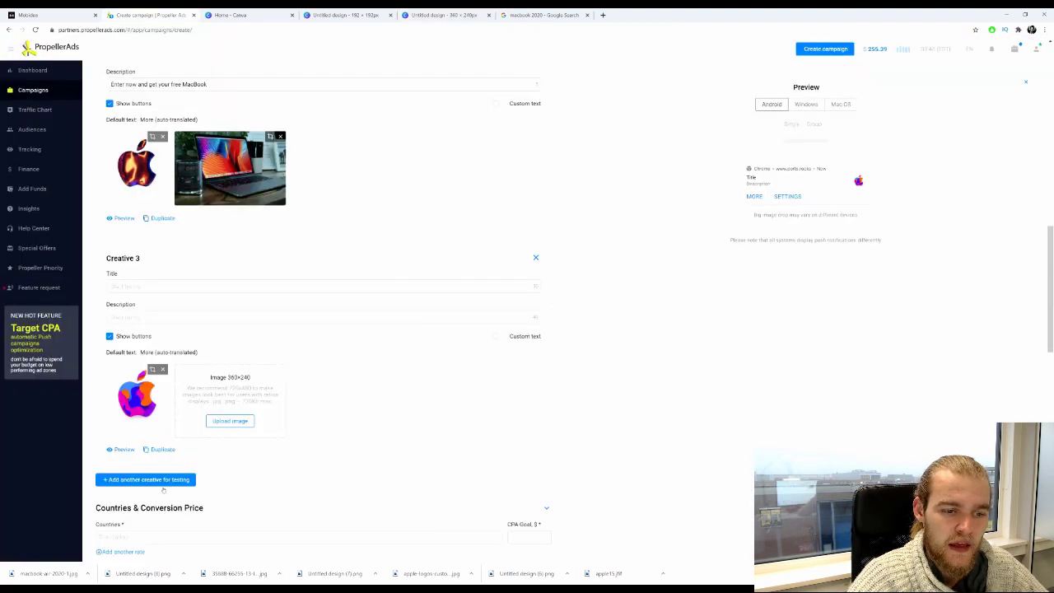
pyautogui.scroll(-1, 163, 489)
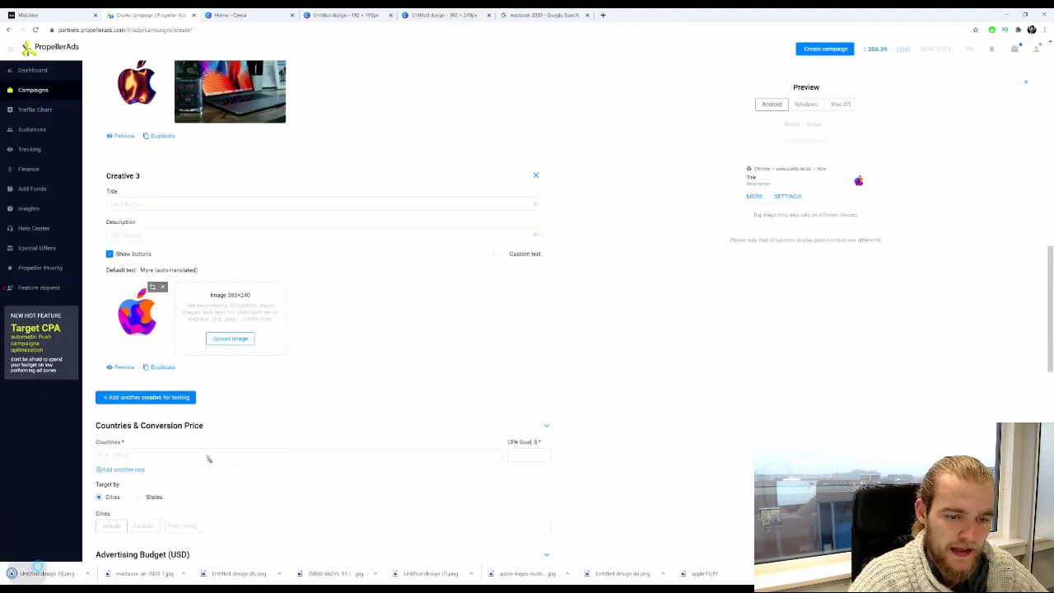
pyautogui.click(230, 339)
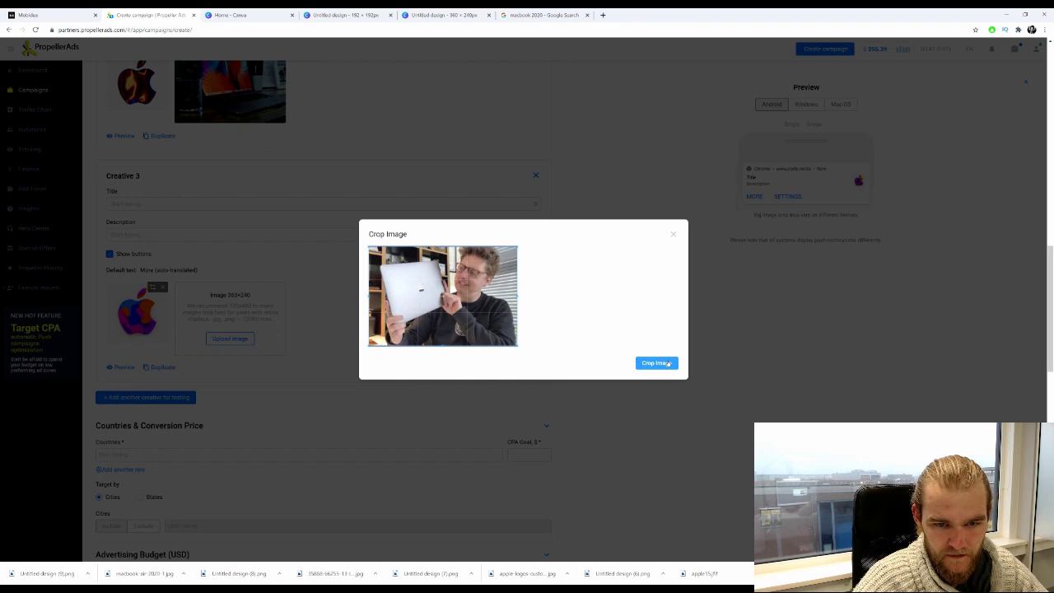
pyautogui.click(656, 363)
# Give Creative 3 the title "You might be the next winner!"
pyautogui.click(167, 203)
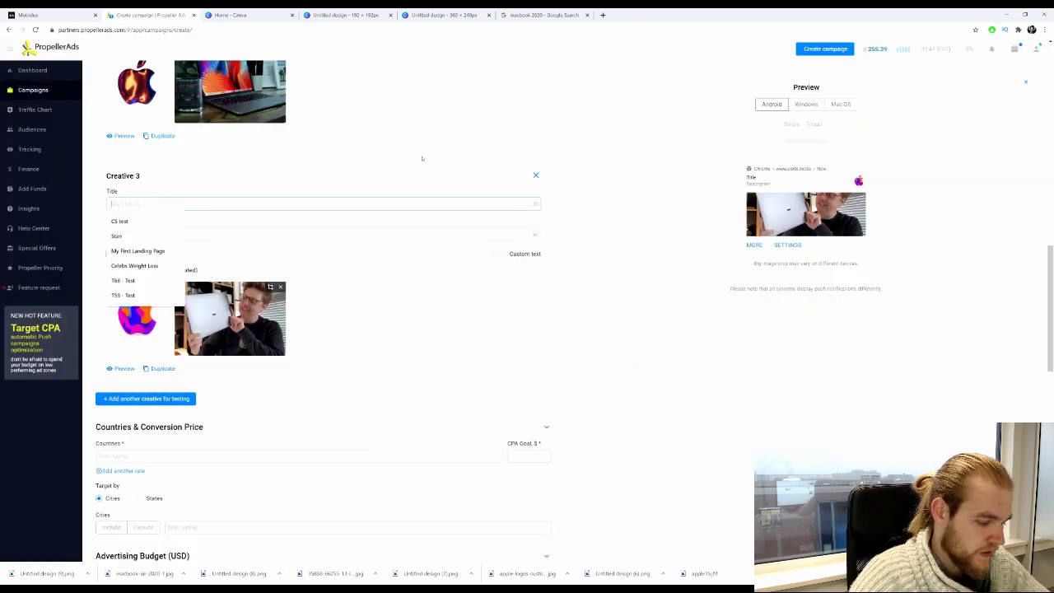
pyautogui.write('You might')
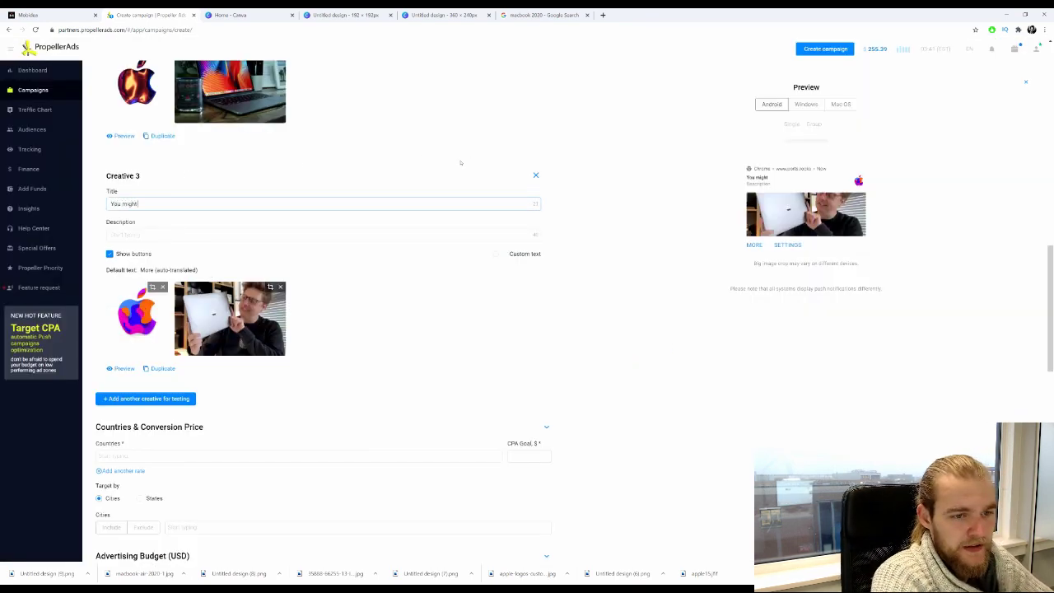
pyautogui.write(' be the nect')
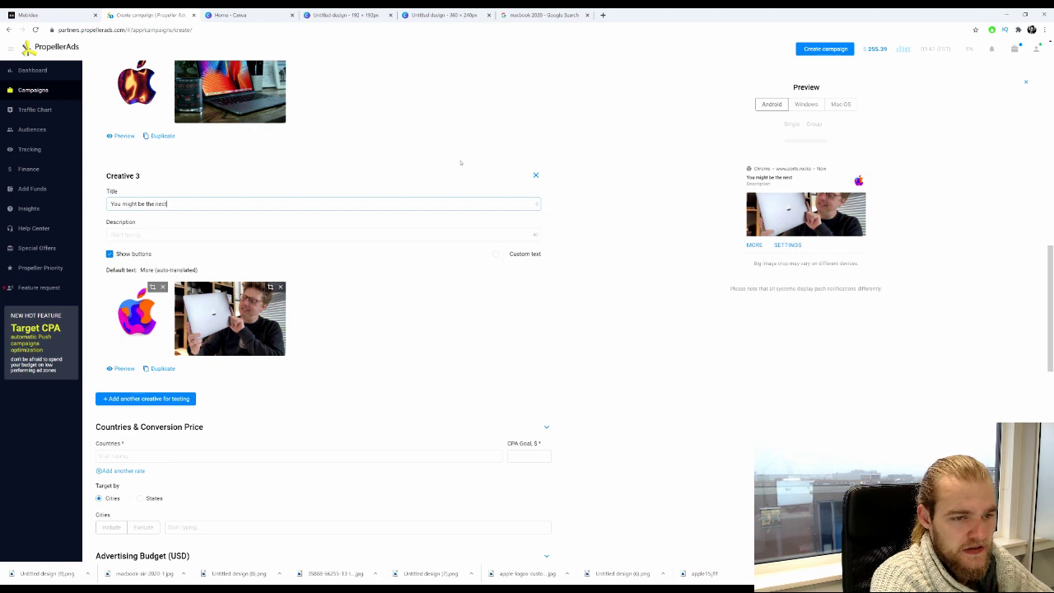
pyautogui.write(' next w')
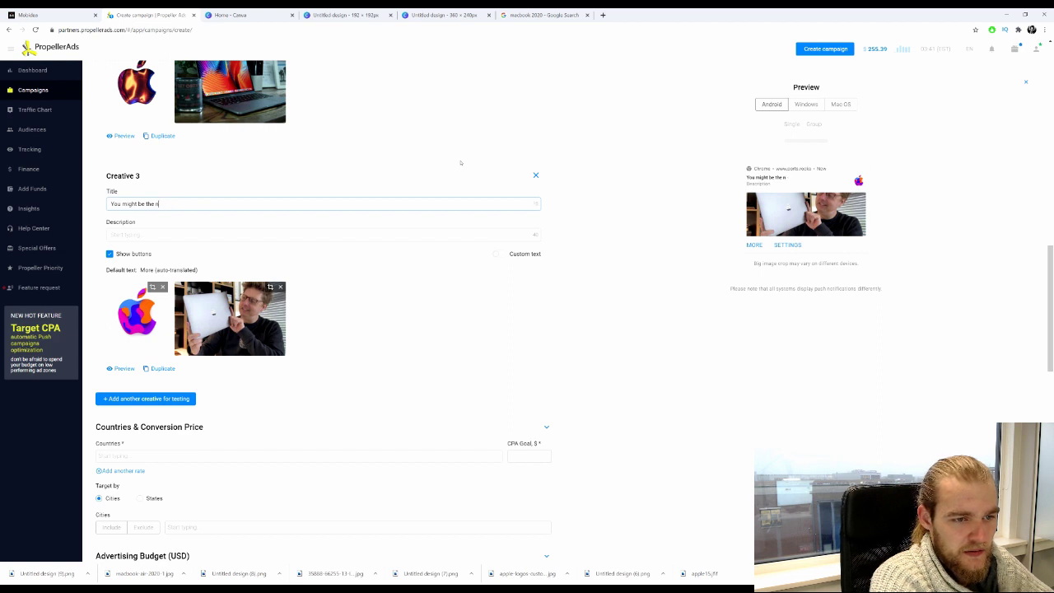
pyautogui.hotkey('ctrl', 'a')
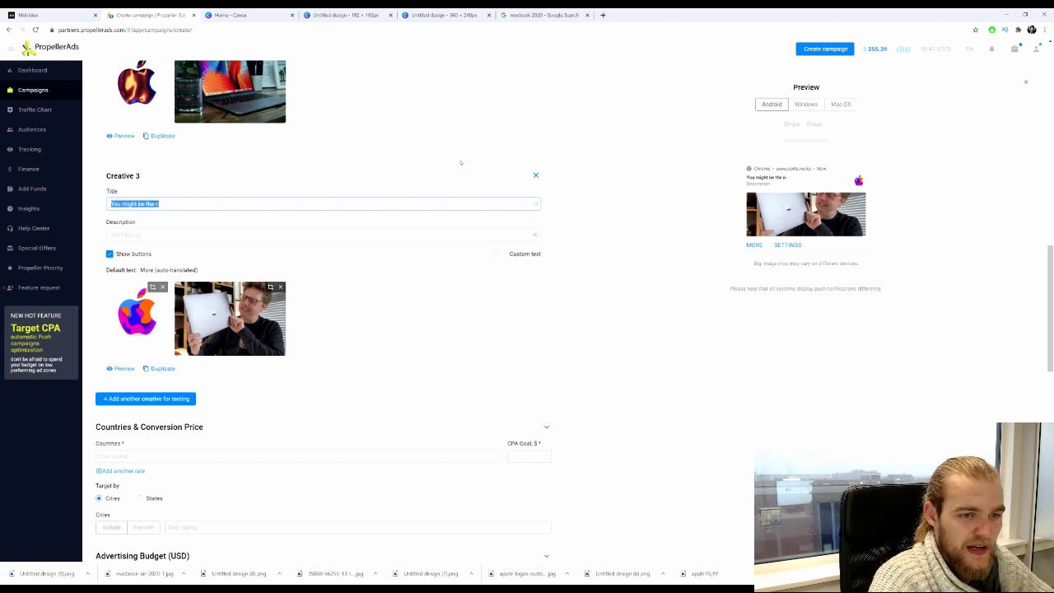
pyautogui.press('Right')
pyautogui.write('ex')
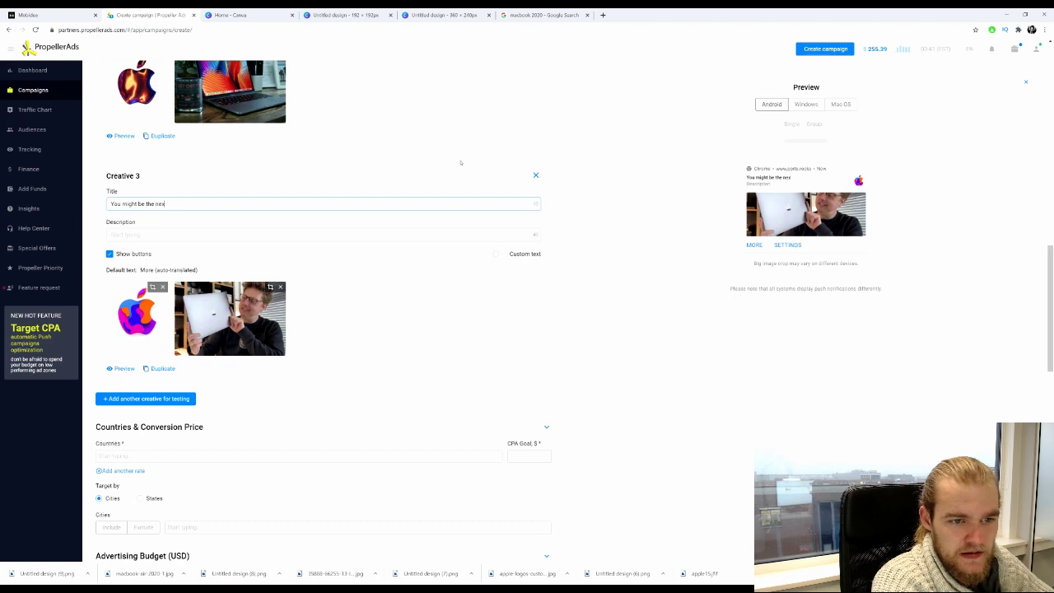
pyautogui.write('t wilnn')
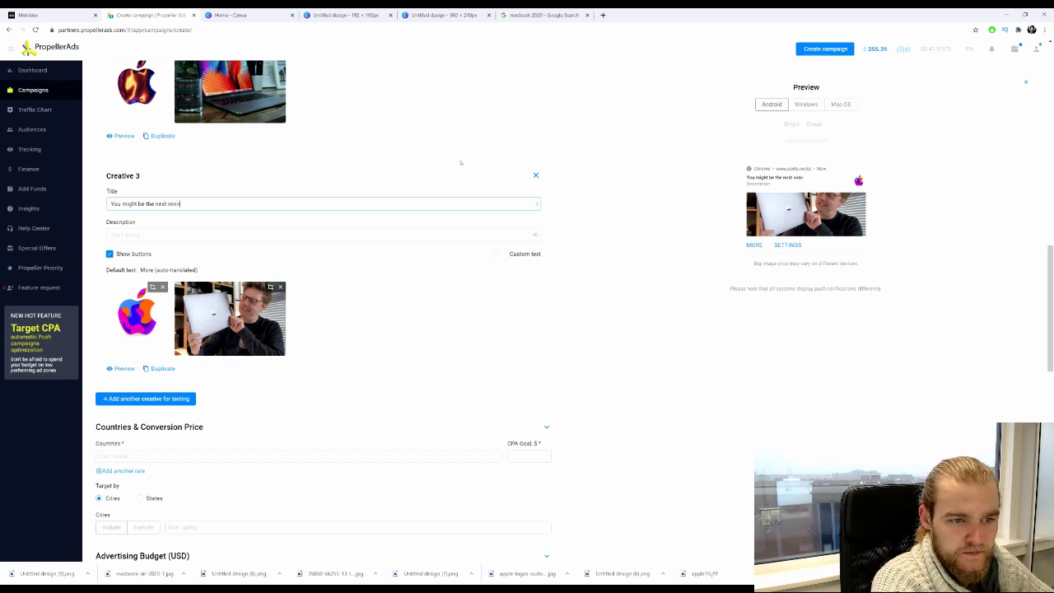
pyautogui.write('er!')
# Enter "Get your Macbook 2020 today!" as Creative 3's description
pyautogui.press('Tab')
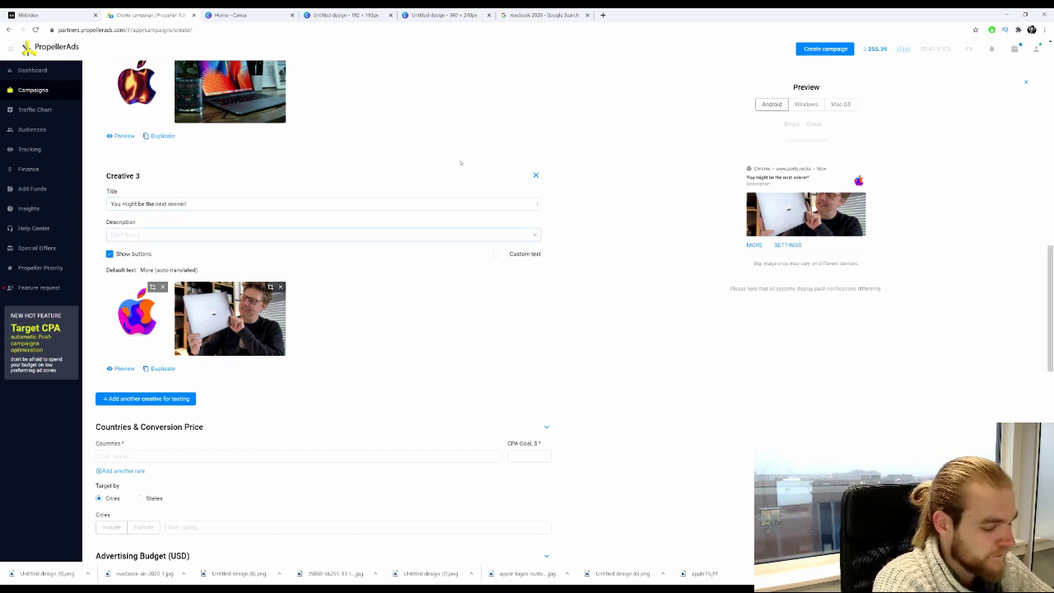
pyautogui.write('Get yo')
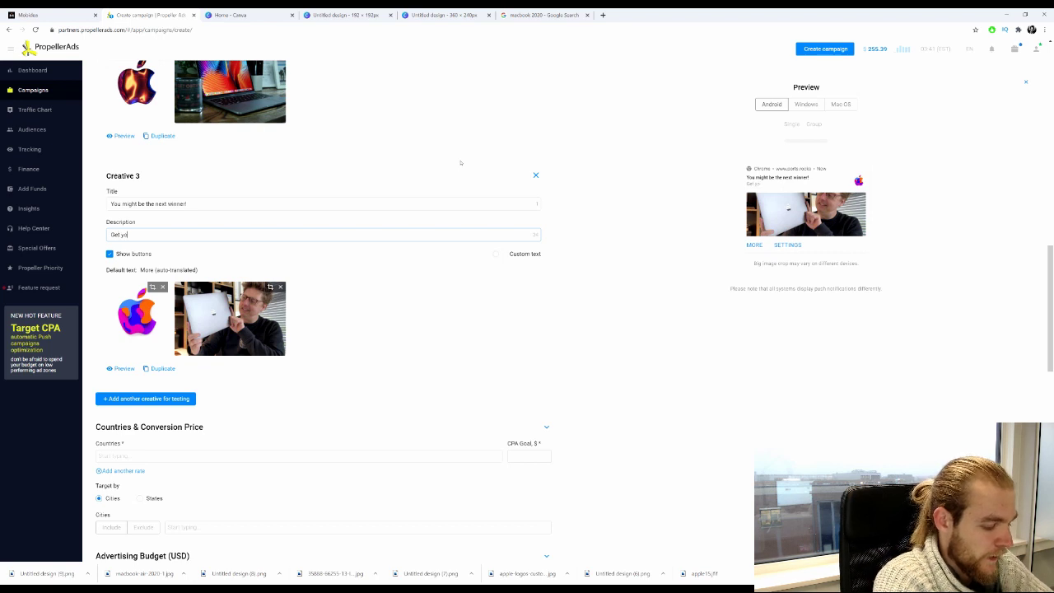
pyautogui.write('ur Macbook 2')
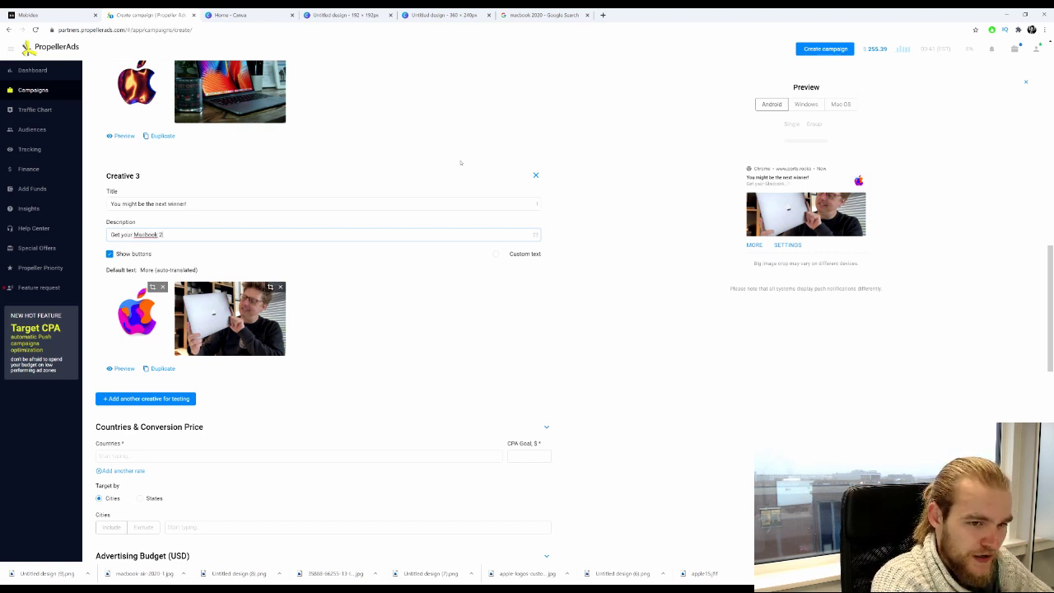
pyautogui.write('020 today!')
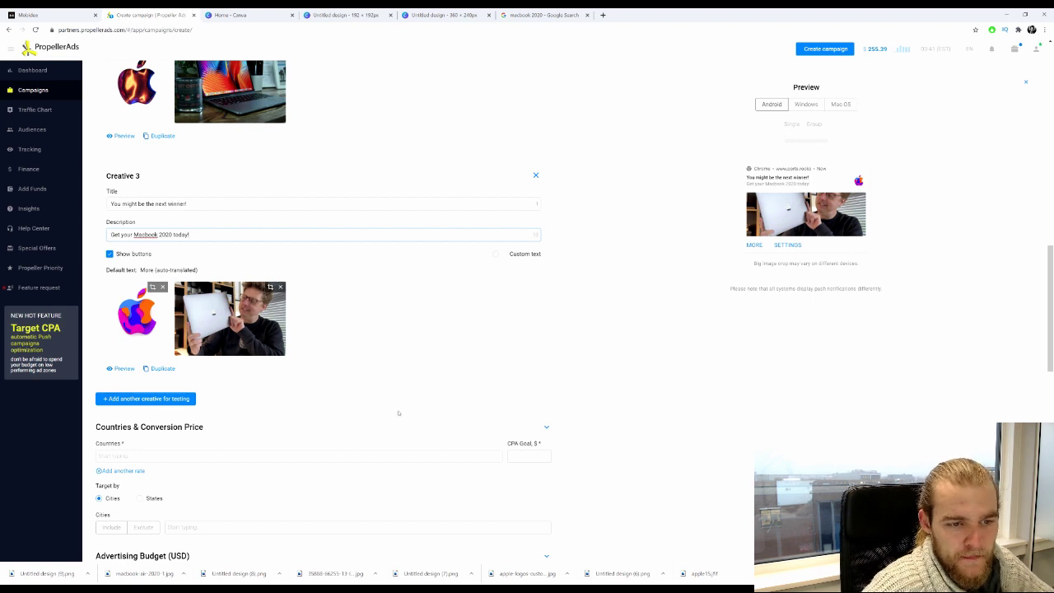
# Set Sweden as the campaign's target country under Countries & Conversion Price
pyautogui.scroll(-1, 399, 414)
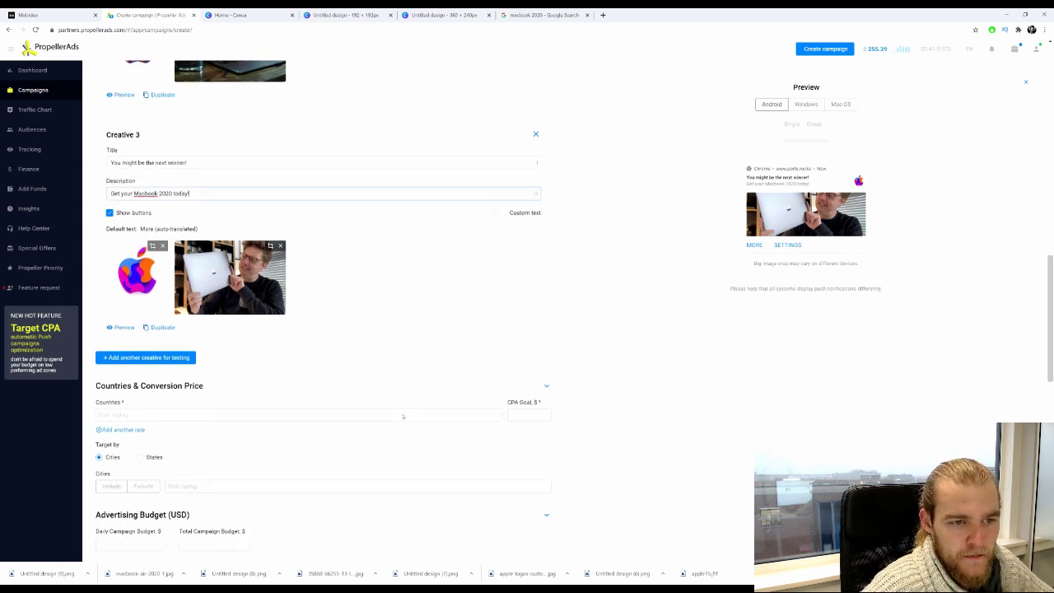
pyautogui.scroll(-4, 180, 213)
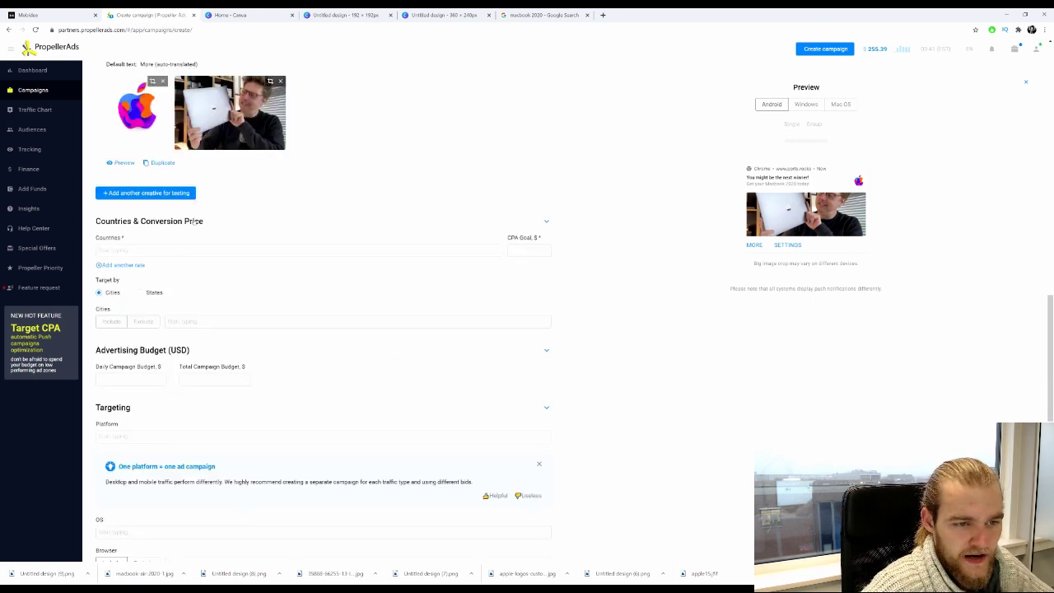
pyautogui.scroll(1, 260, 221)
pyautogui.click(237, 293)
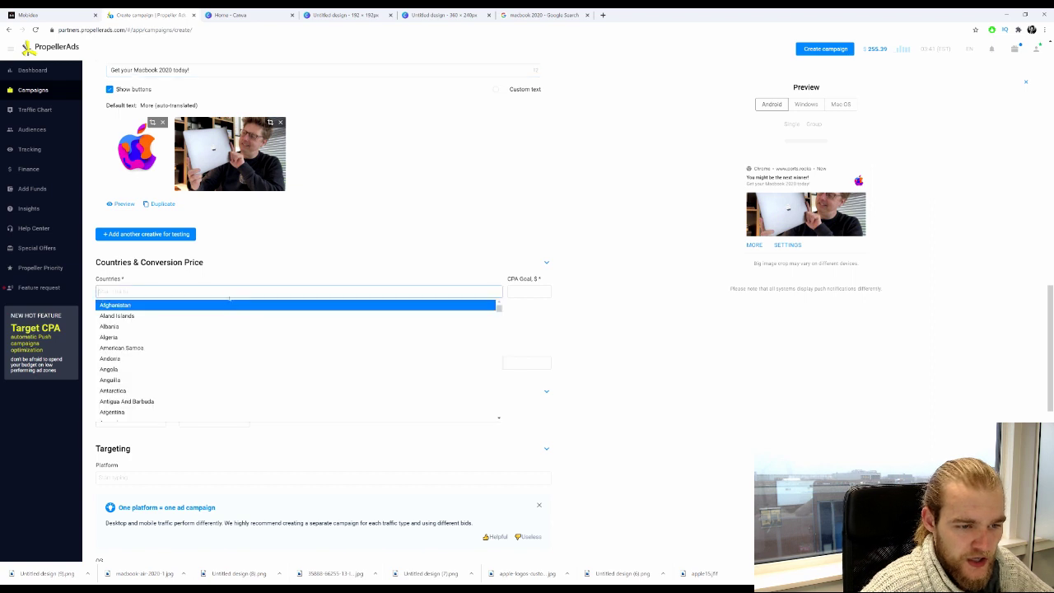
pyautogui.write('sw')
pyautogui.press('Down')
pyautogui.press('Down')
pyautogui.press('Down')
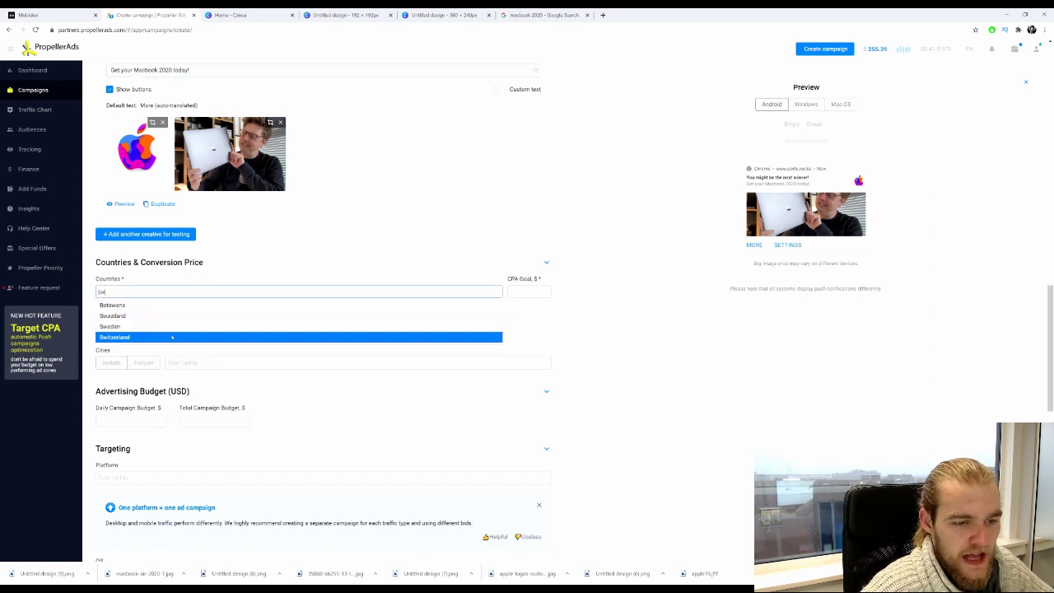
pyautogui.press('Up')
pyautogui.press('Return')
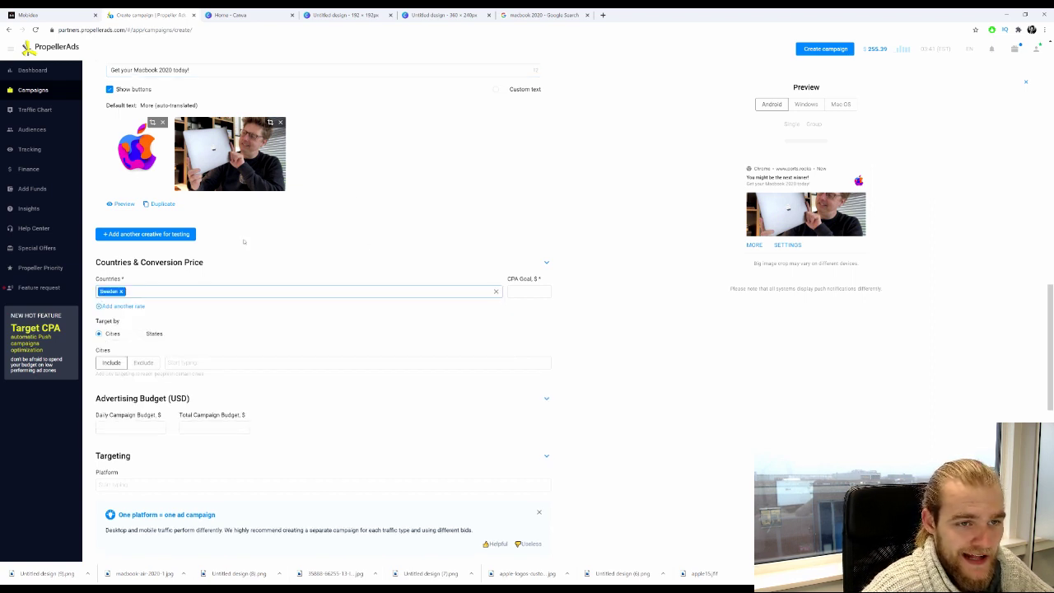
# Review the titles, descriptions and images of the three push notification creatives
pyautogui.scroll(5, 243, 242)
pyautogui.moveTo(289, 523); pyautogui.dragTo(231, 222)
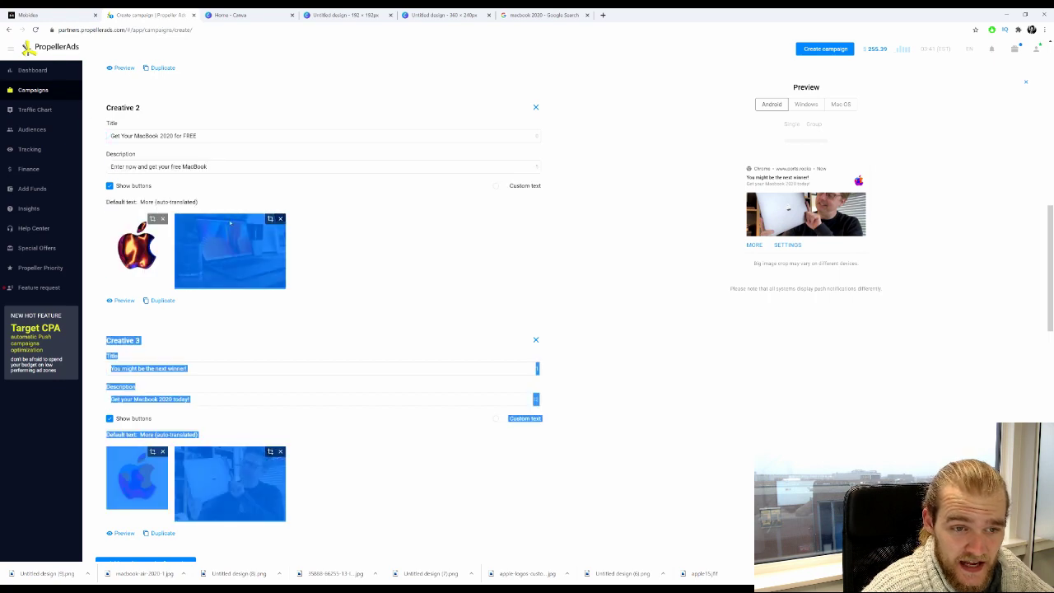
pyautogui.click(362, 290)
pyautogui.scroll(4, 363, 290)
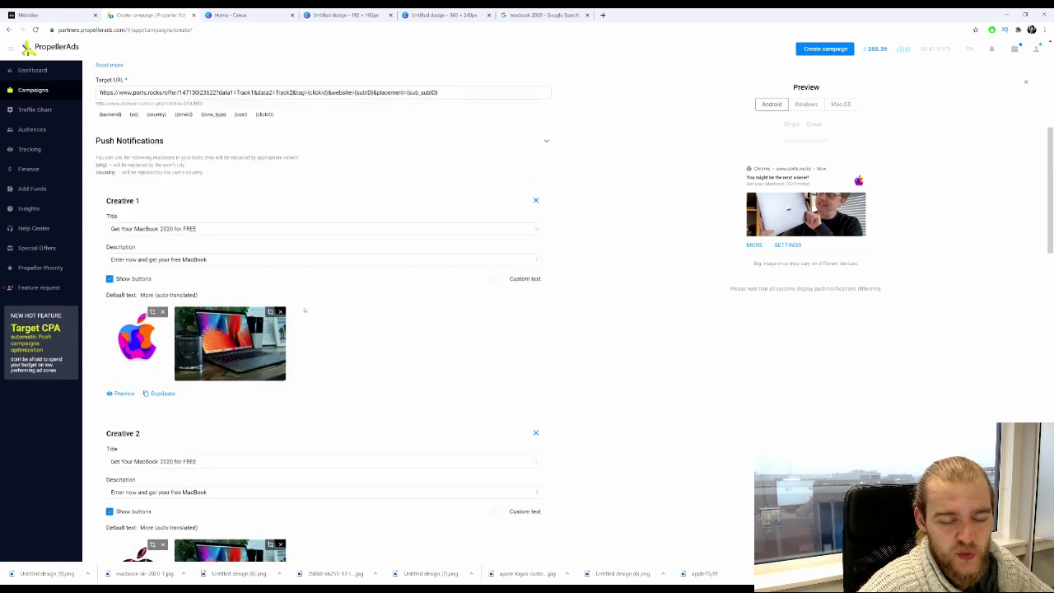
pyautogui.scroll(-7, 296, 299)
pyautogui.scroll(-3, 292, 296)
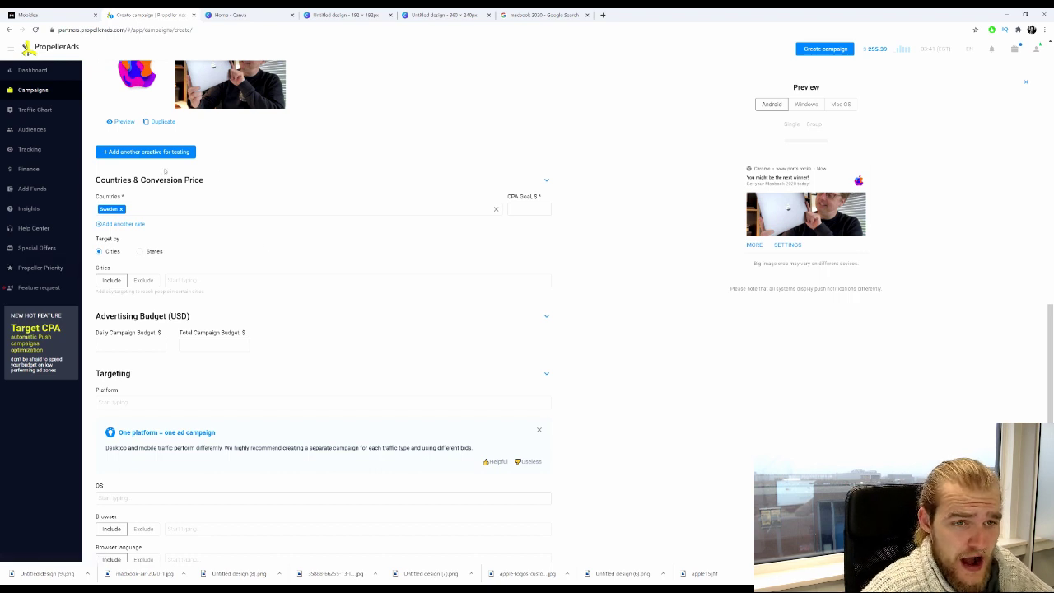
pyautogui.scroll(3, 88, 266)
pyautogui.scroll(-3, 158, 300)
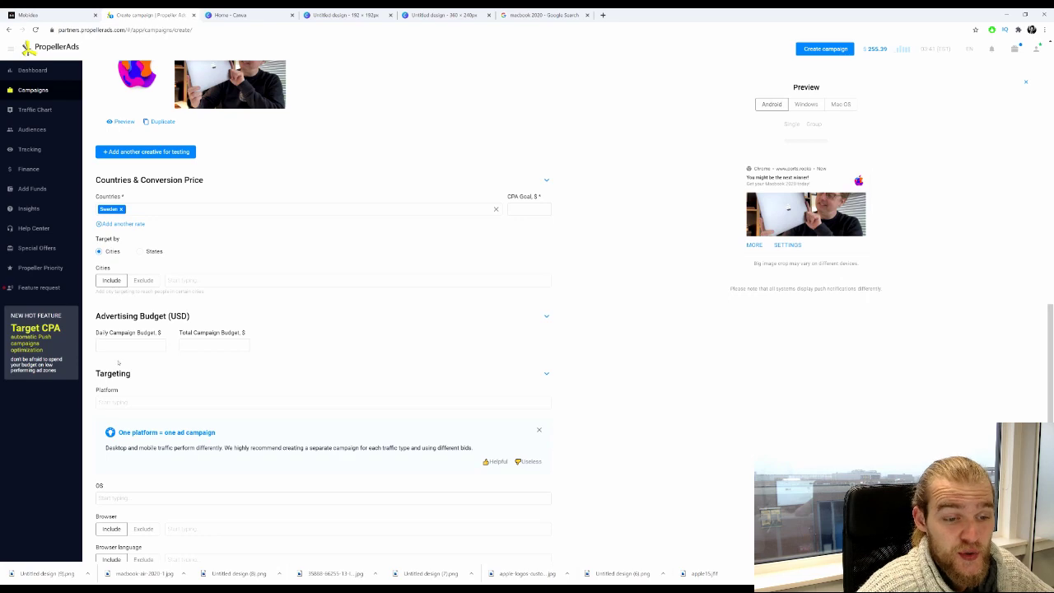
# Look through the budget and targeting settings, and compare the three creatives with each other again
pyautogui.scroll(-3, 214, 238)
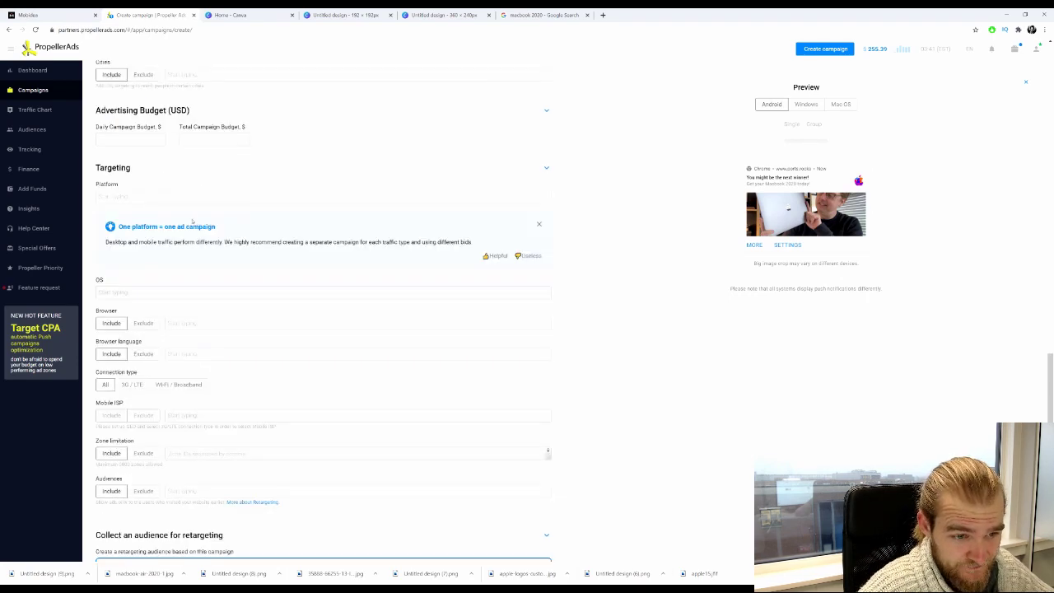
pyautogui.rightClick(202, 220)
pyautogui.click(145, 172)
pyautogui.scroll(2, 156, 189)
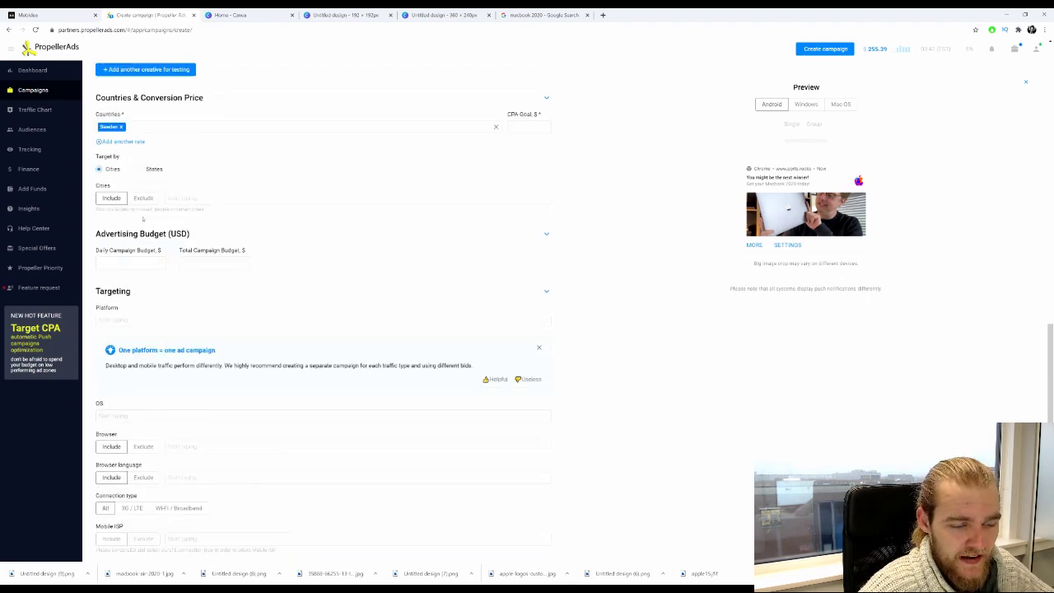
pyautogui.scroll(-5, 166, 209)
pyautogui.scroll(10, 166, 210)
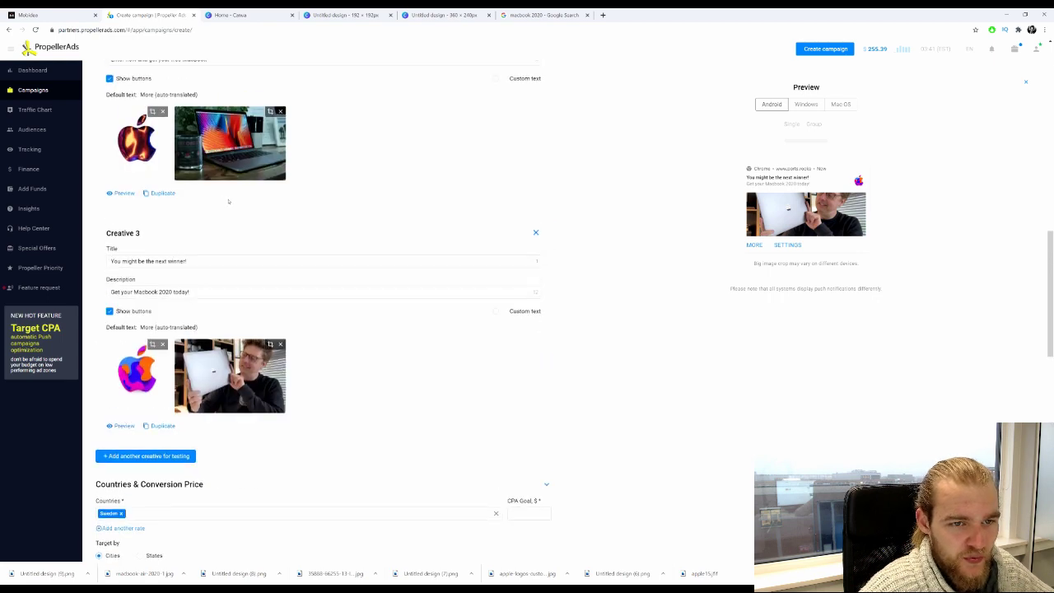
pyautogui.scroll(2, 494, 215)
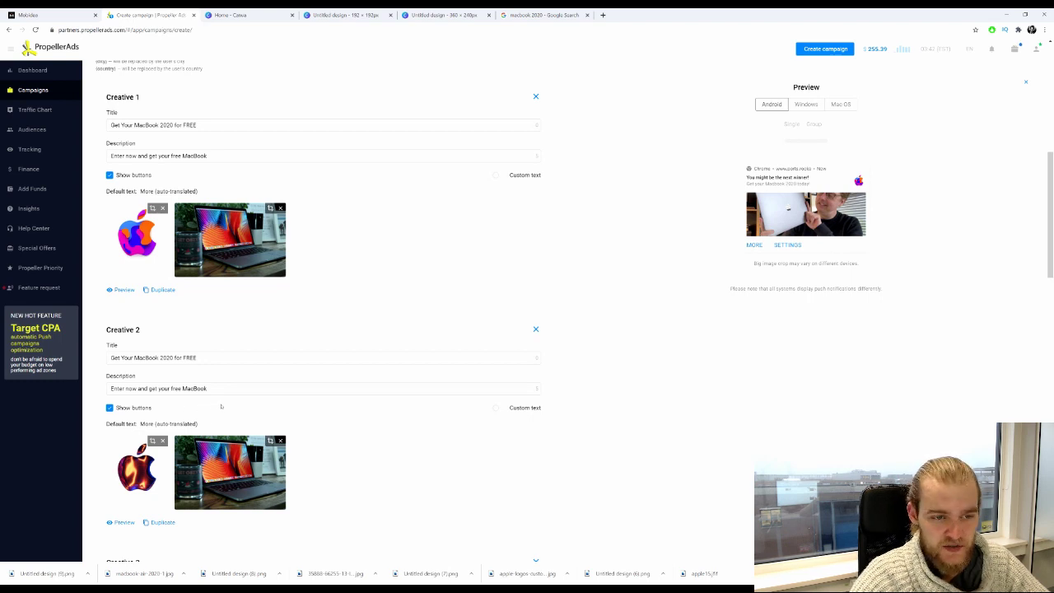
pyautogui.scroll(-2, 178, 365)
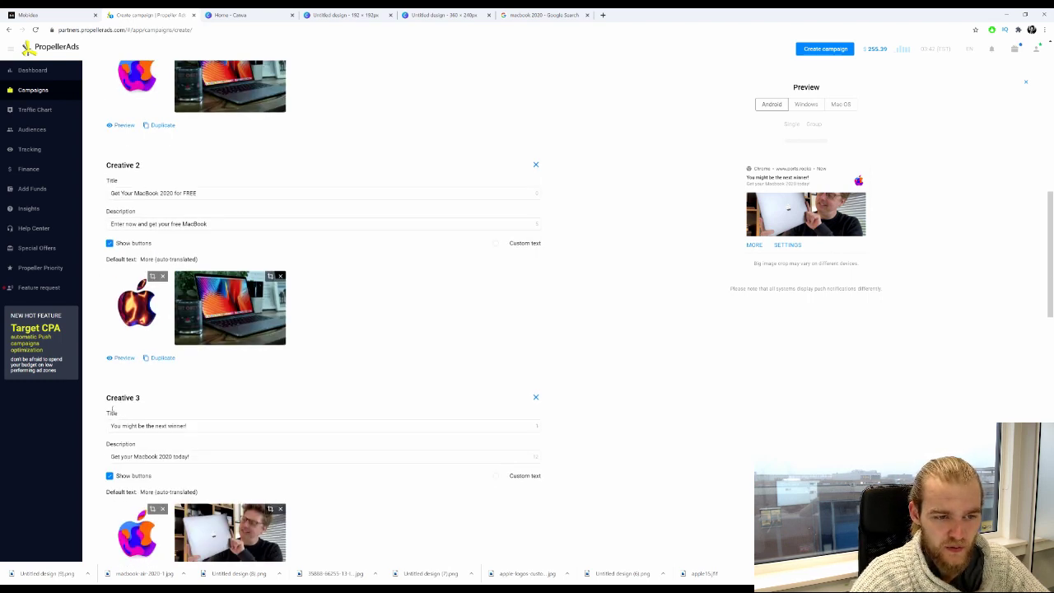
pyautogui.scroll(-2, 140, 263)
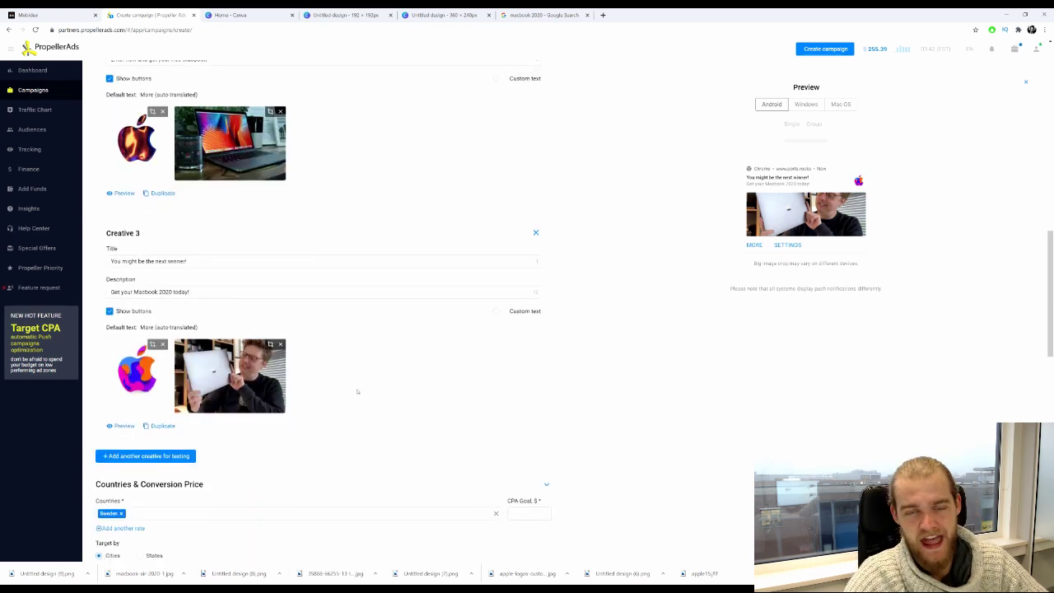
pyautogui.scroll(-3, 372, 350)
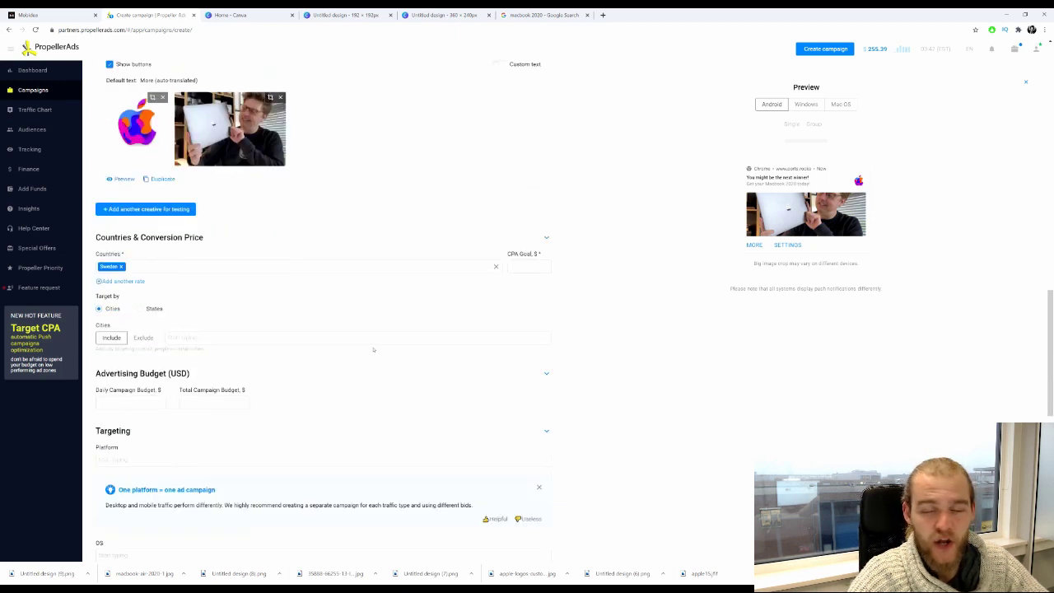